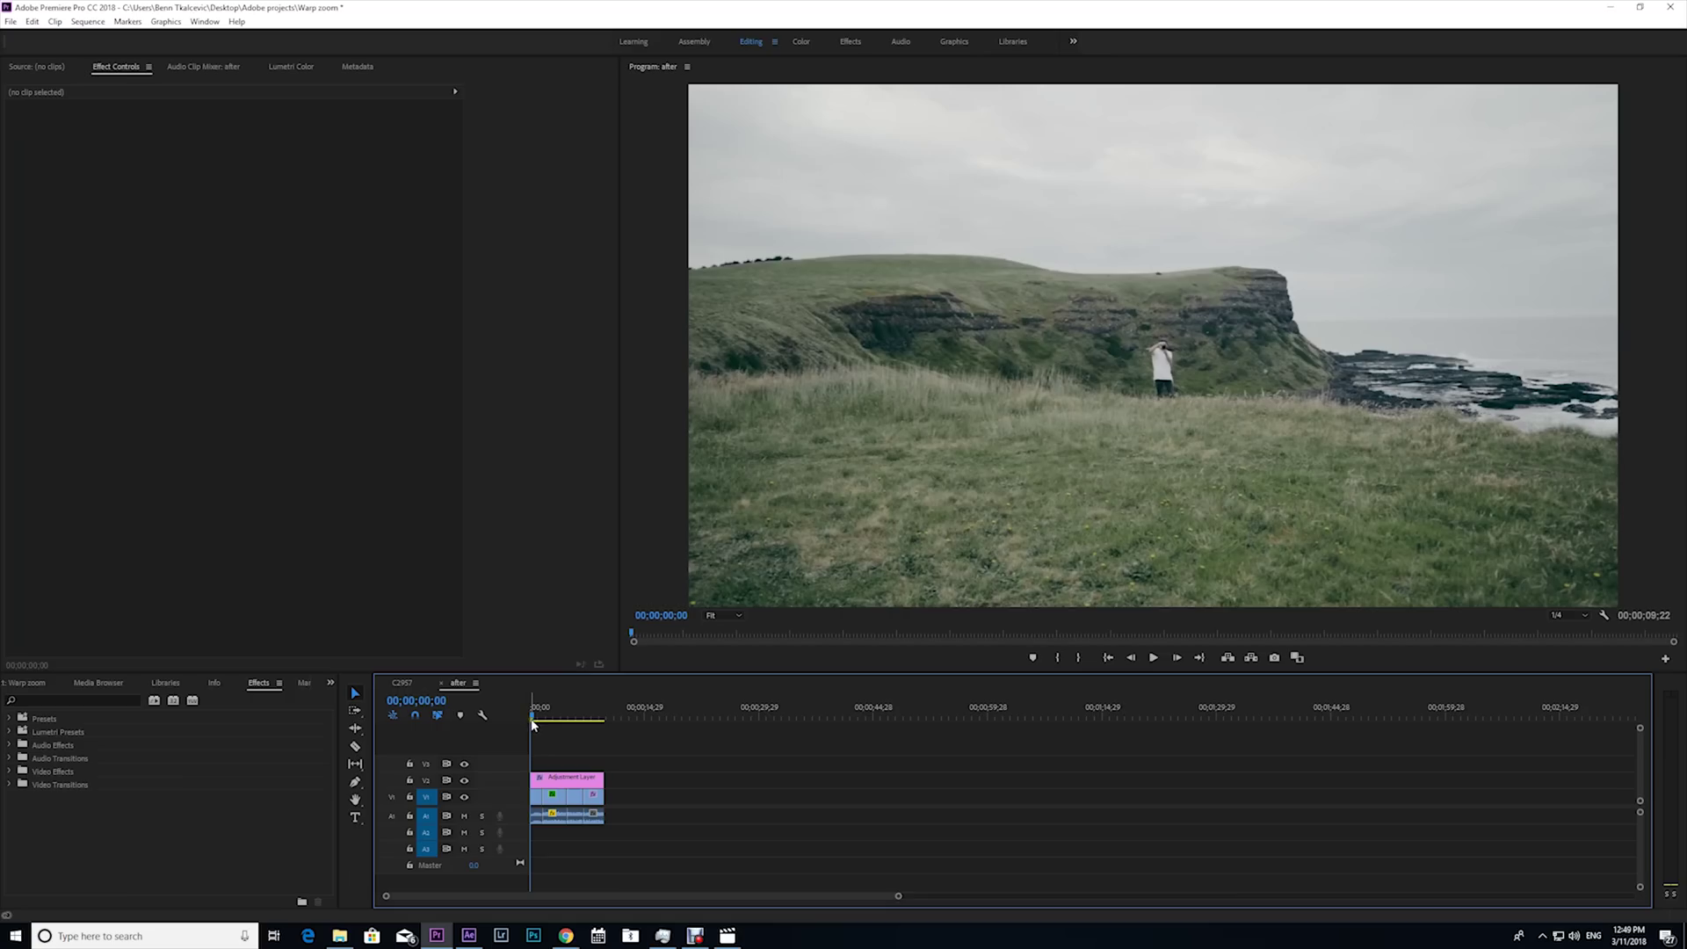
# Step: Replace all the sequence's clips with the linked After Effects comp Warp zoom Linked Comp 03
pyautogui.moveTo(532, 718)
pyautogui.mouseDown()
pyautogui.moveTo(594, 721)
pyautogui.moveTo(550, 721)
pyautogui.mouseUp()
pyautogui.moveTo(618, 795); pyautogui.dragTo(538, 819)
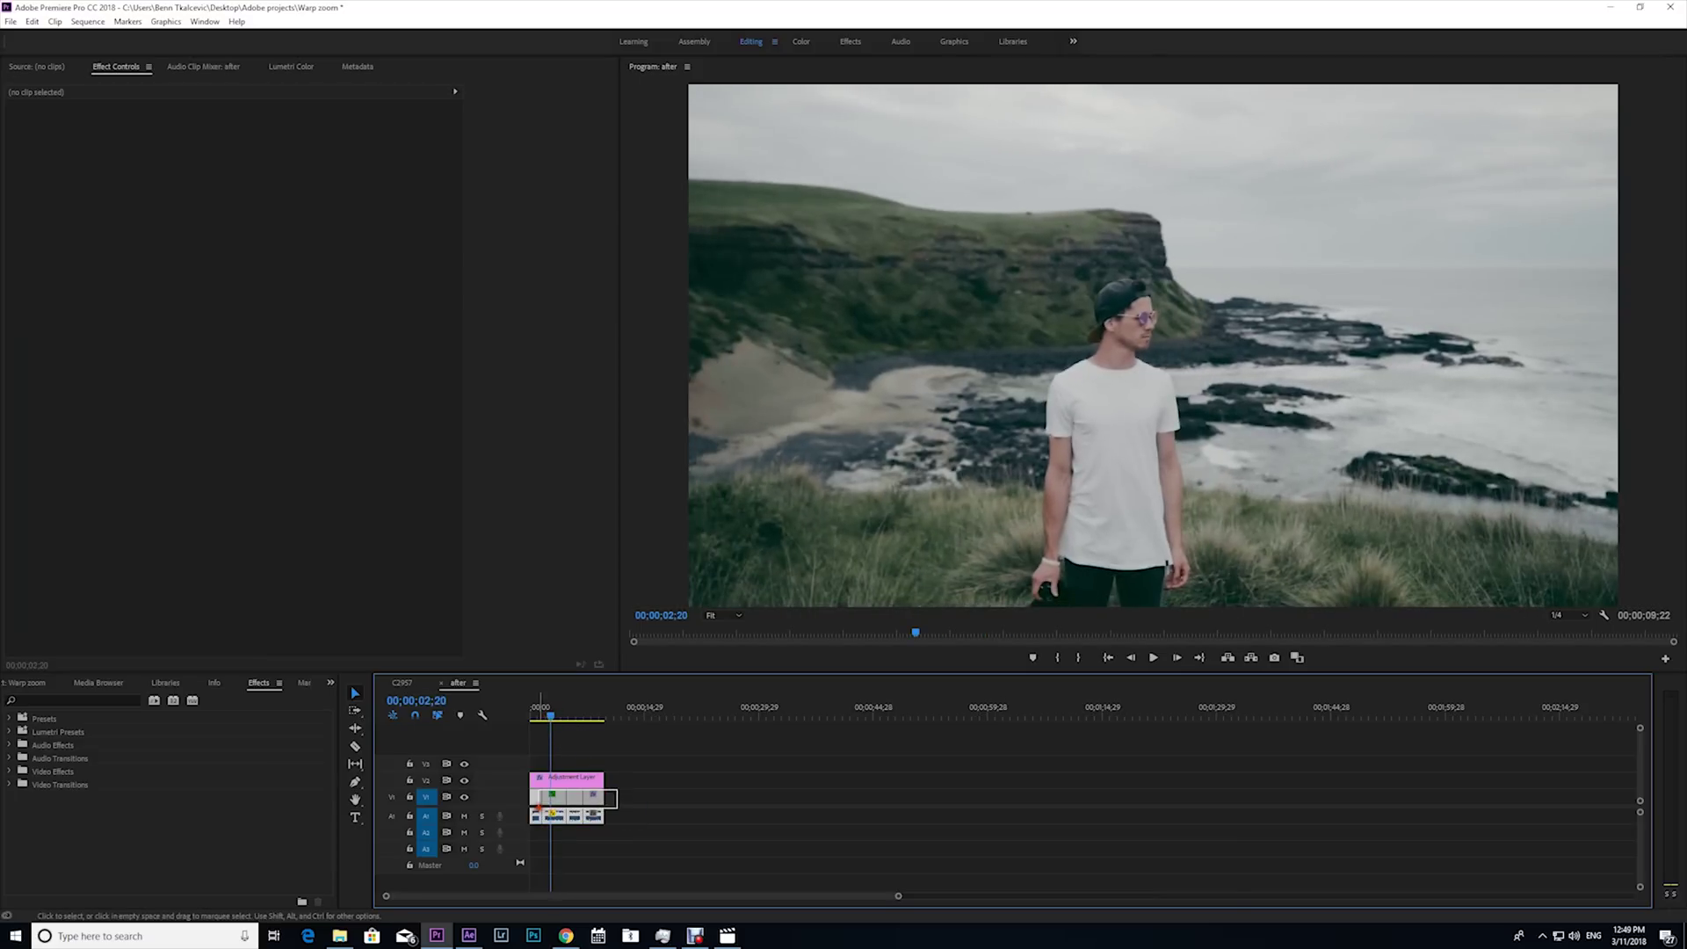
pyautogui.rightClick(576, 796)
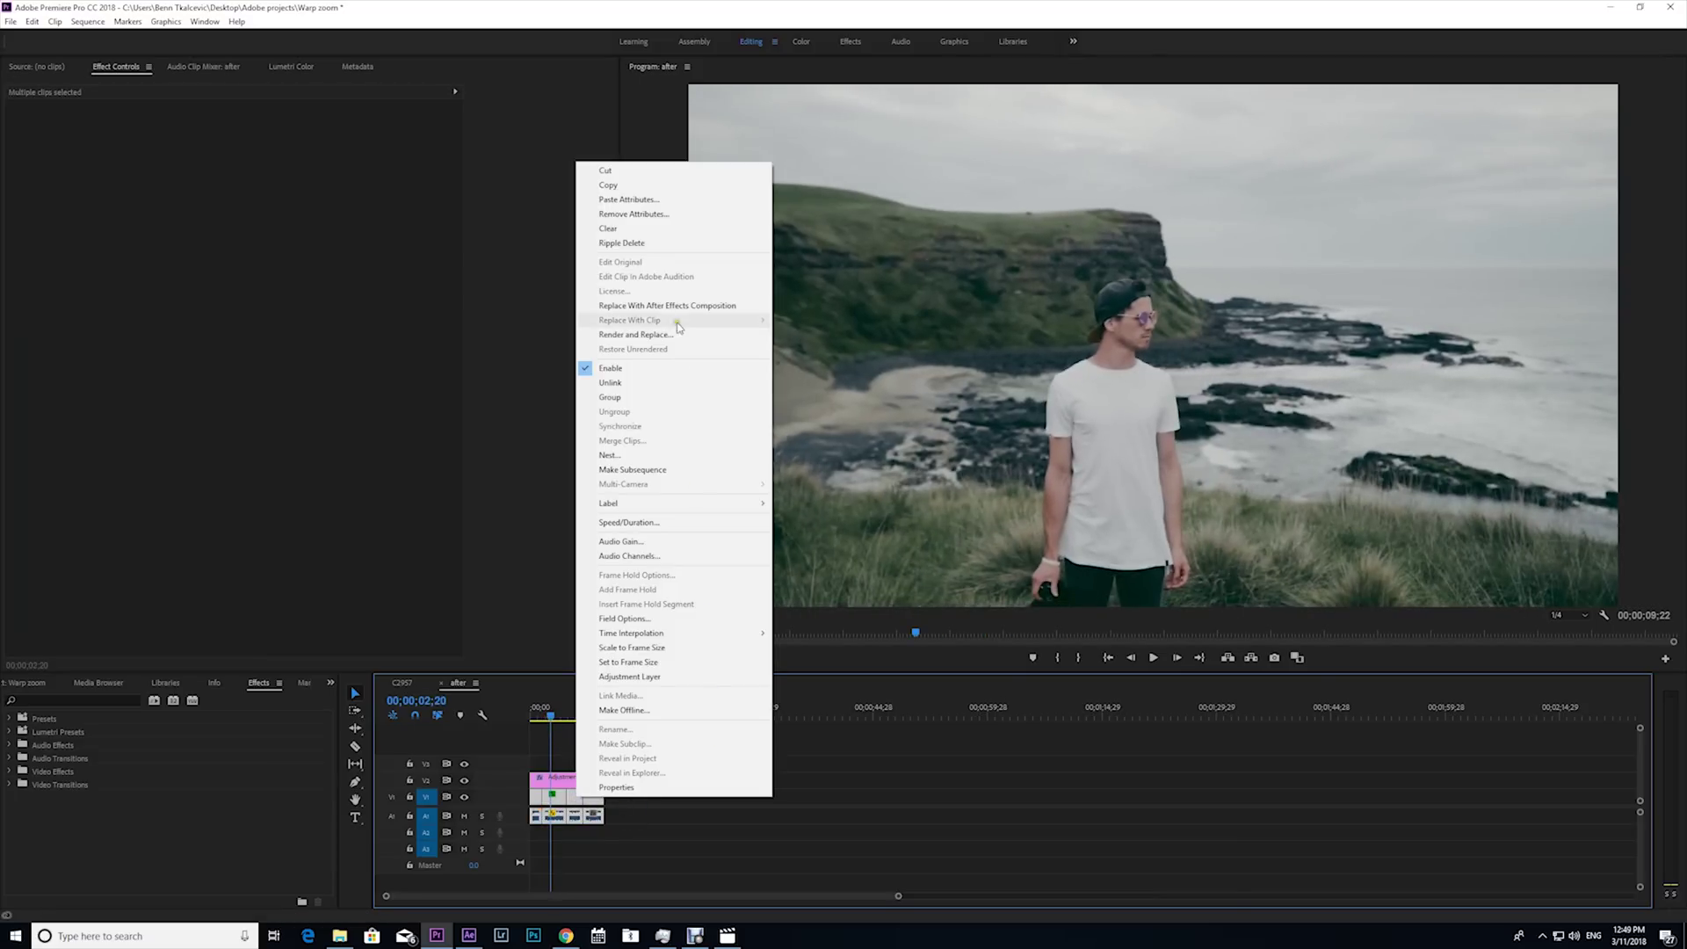
pyautogui.click(683, 308)
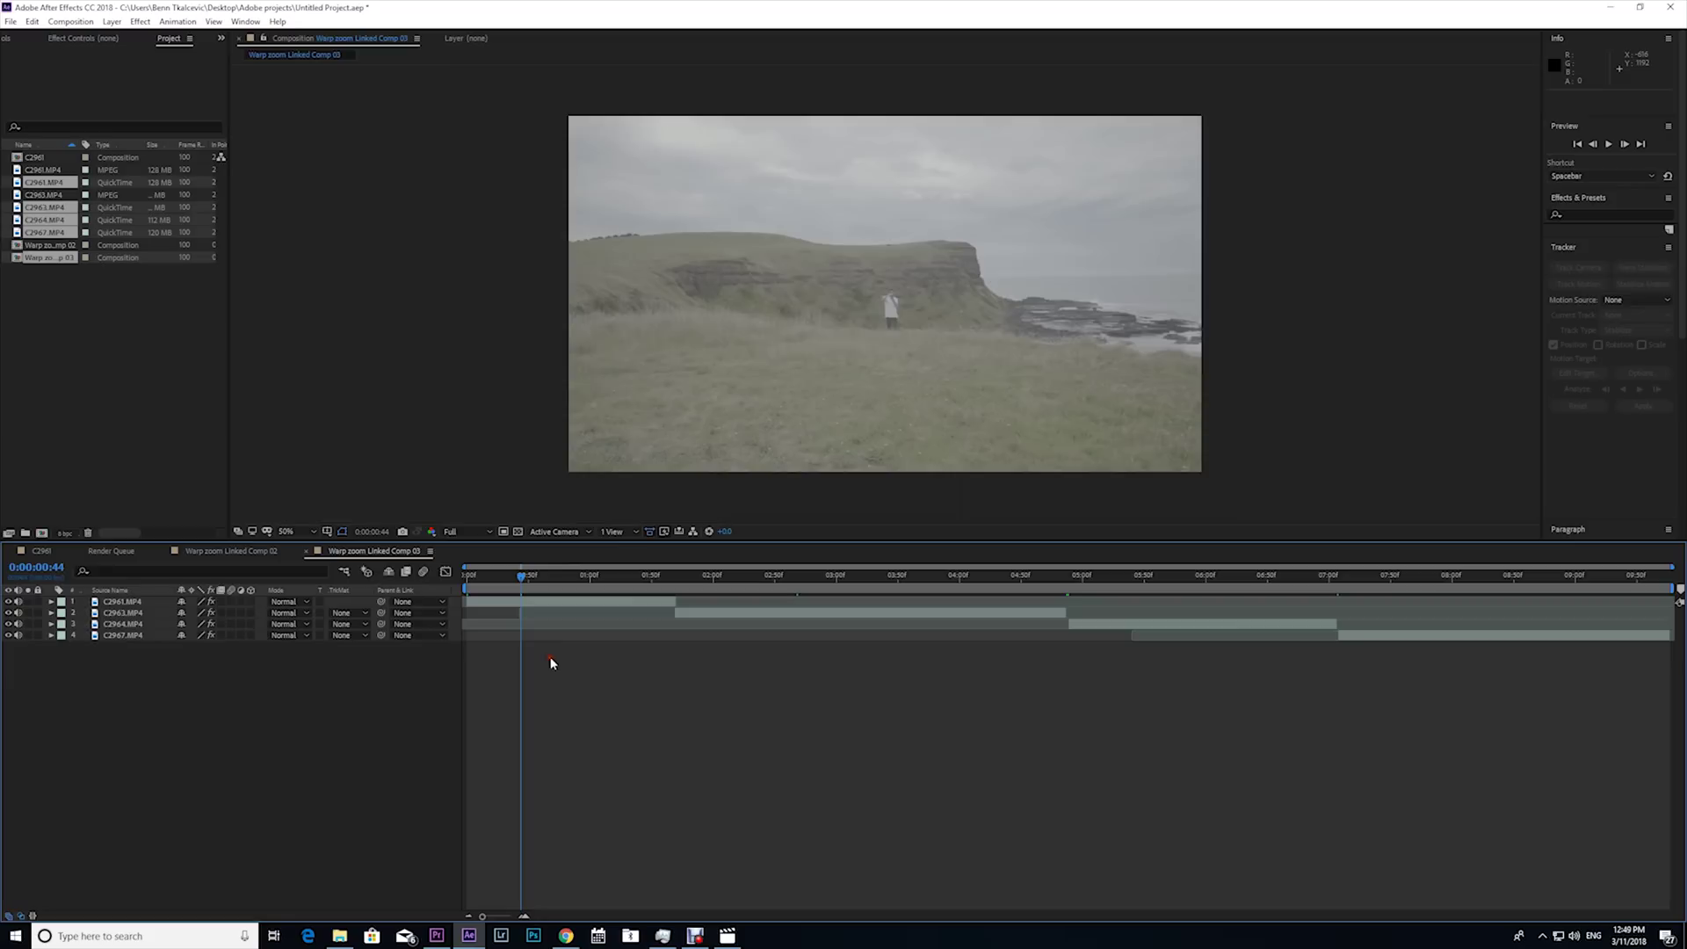
# Step: Add a new adjustment layer above the clips near the composition start
pyautogui.moveTo(525, 580); pyautogui.dragTo(483, 618)
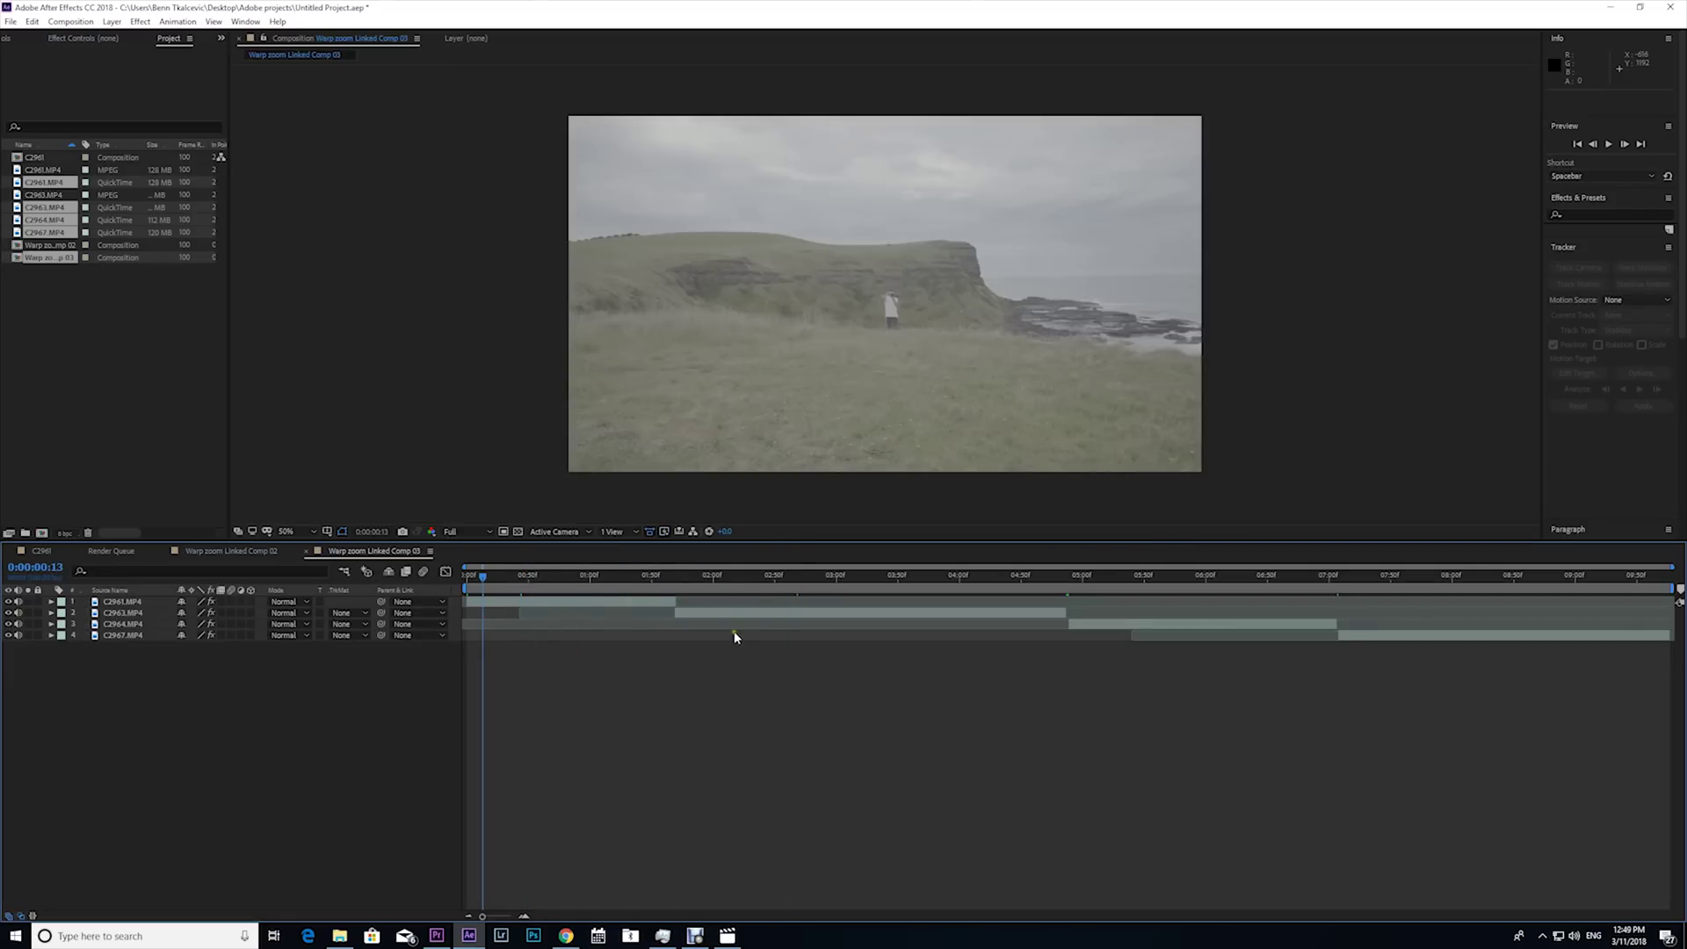
pyautogui.rightClick(395, 707)
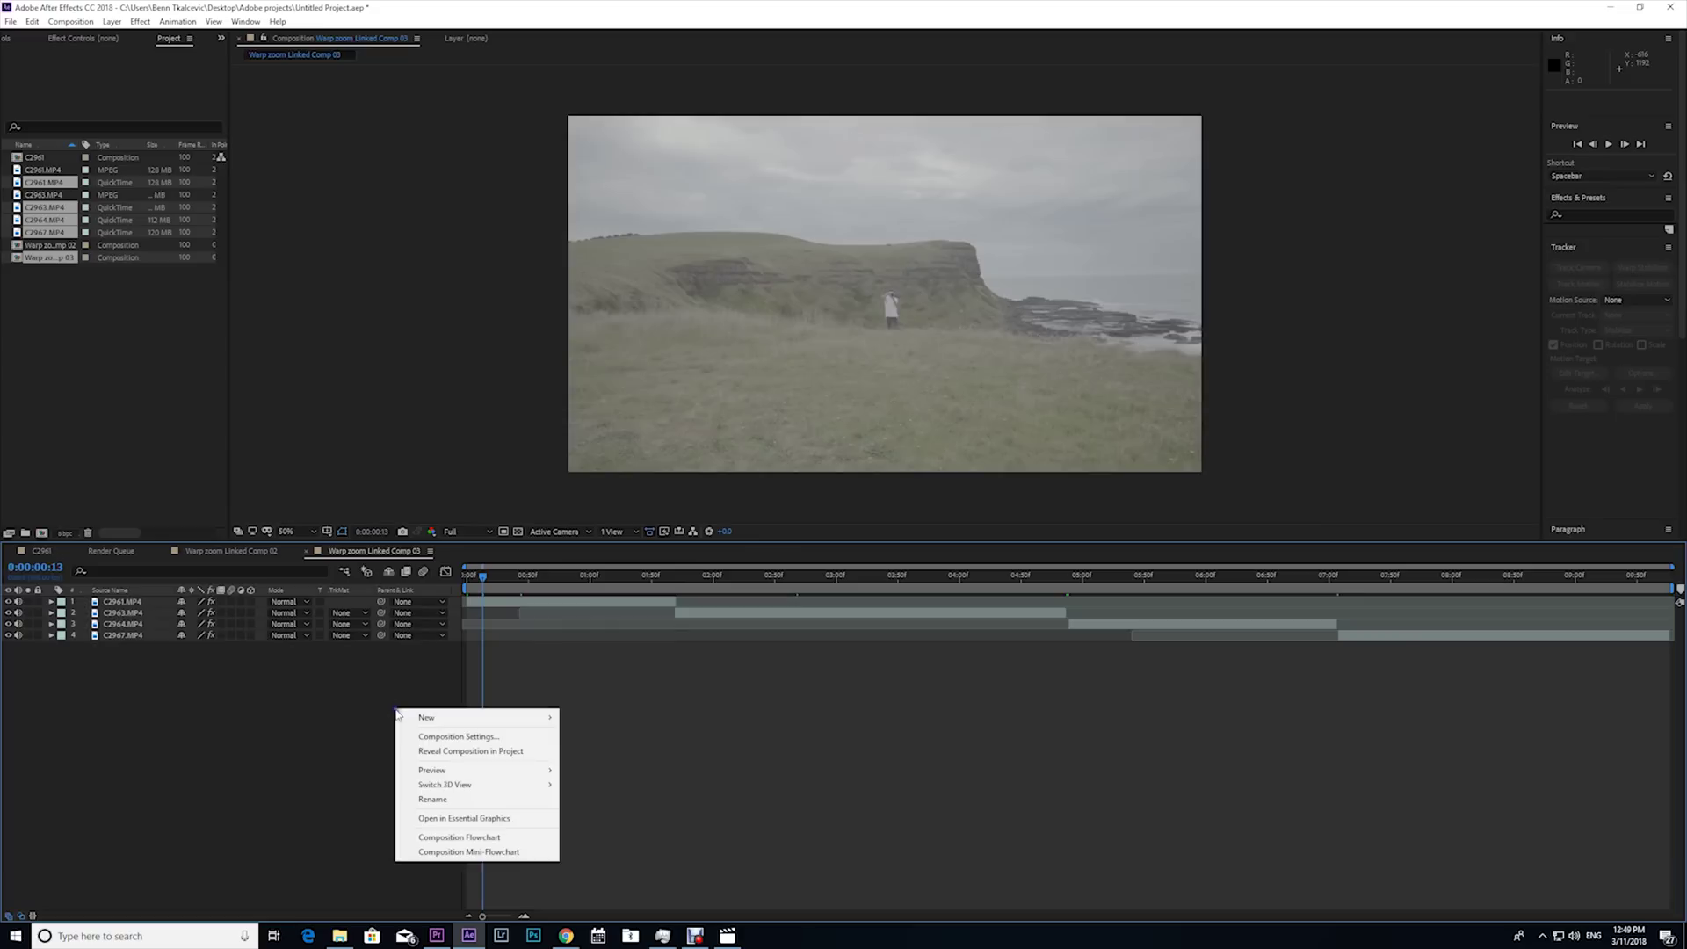
pyautogui.moveTo(426, 718)
pyautogui.click(624, 824)
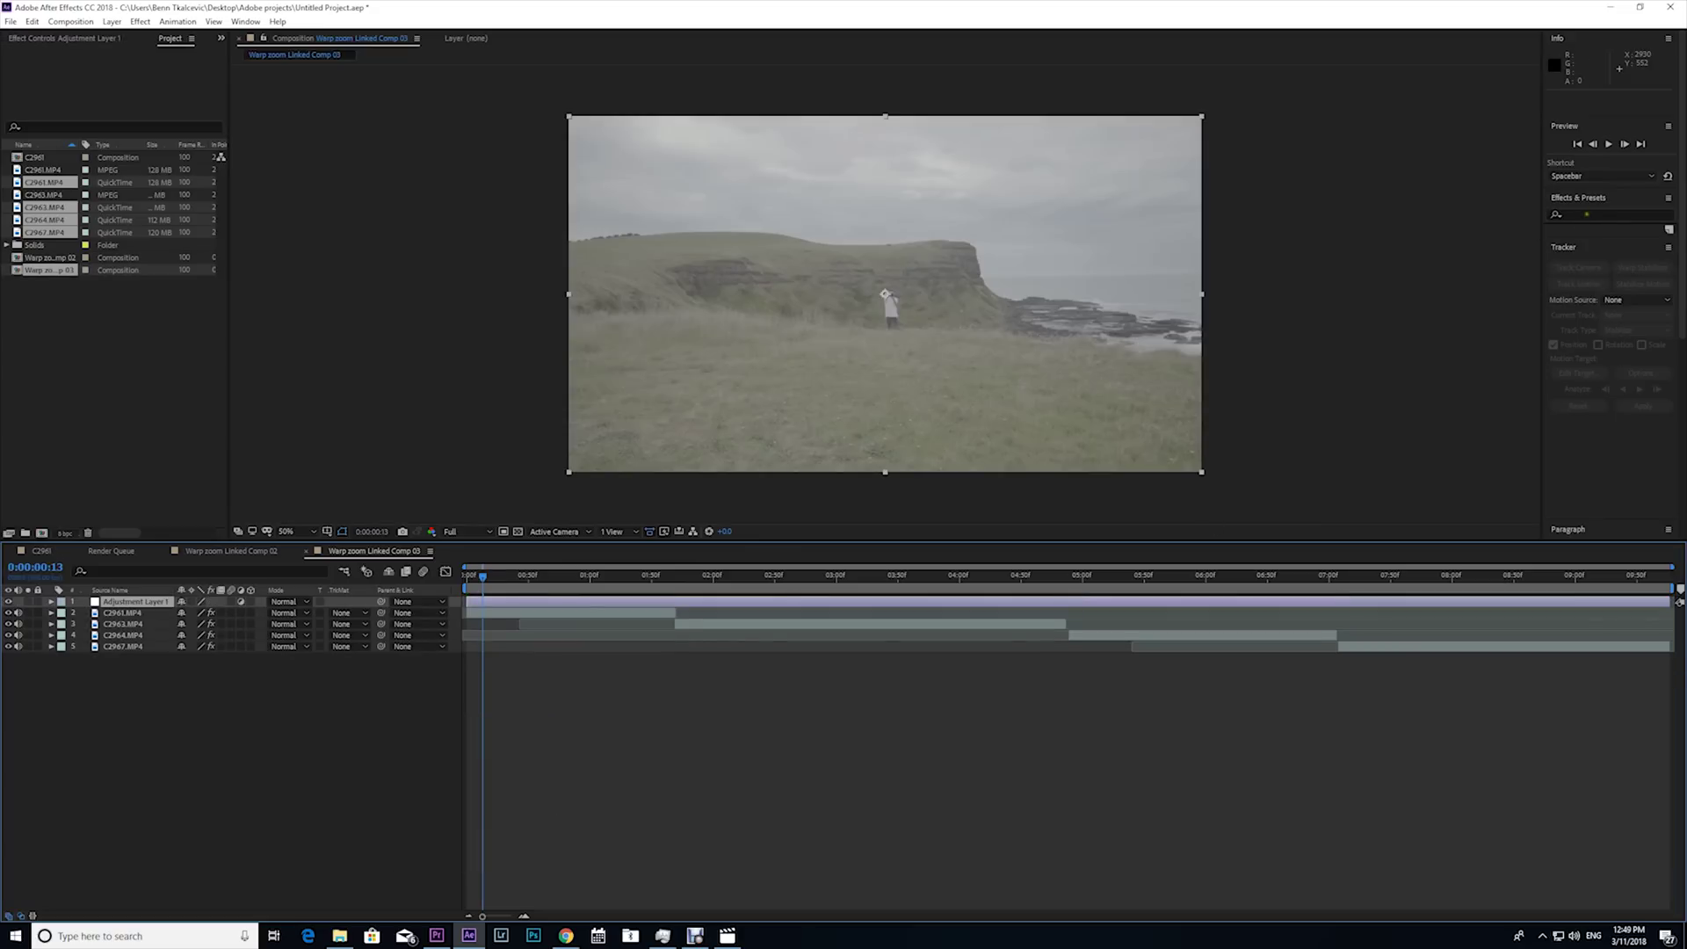
# Step: Find Optics Compensation in Effects & Presets and apply it to the adjustment layer
pyautogui.click(1581, 214)
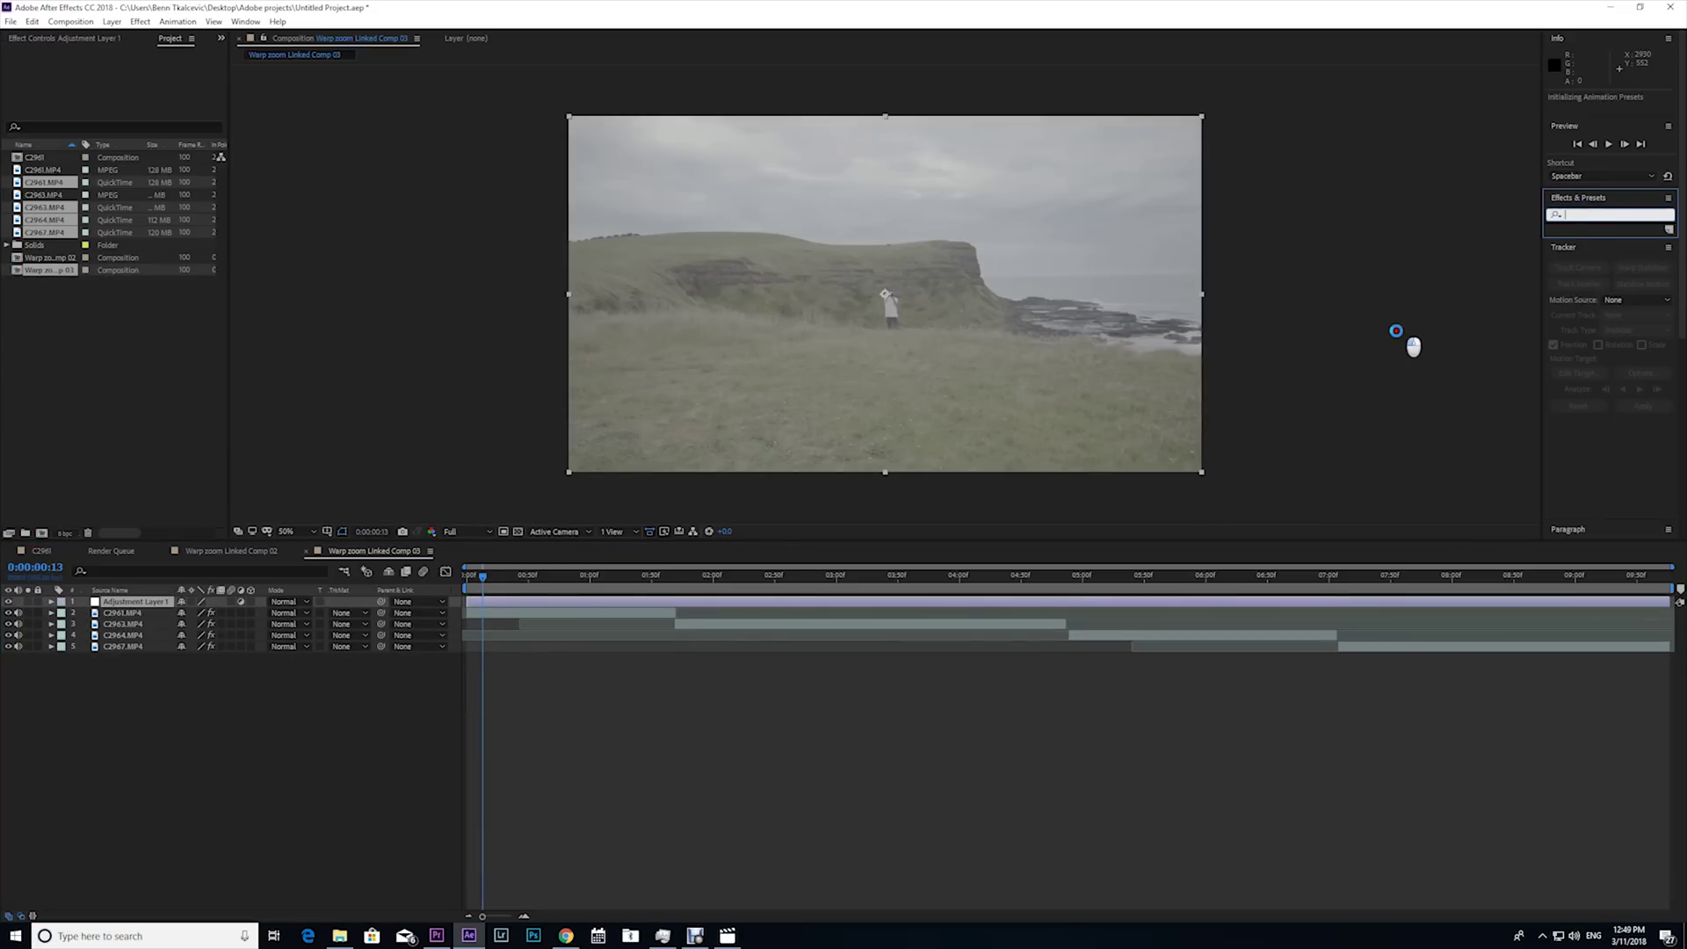
pyautogui.write('optics compensation')
pyautogui.click(1595, 240)
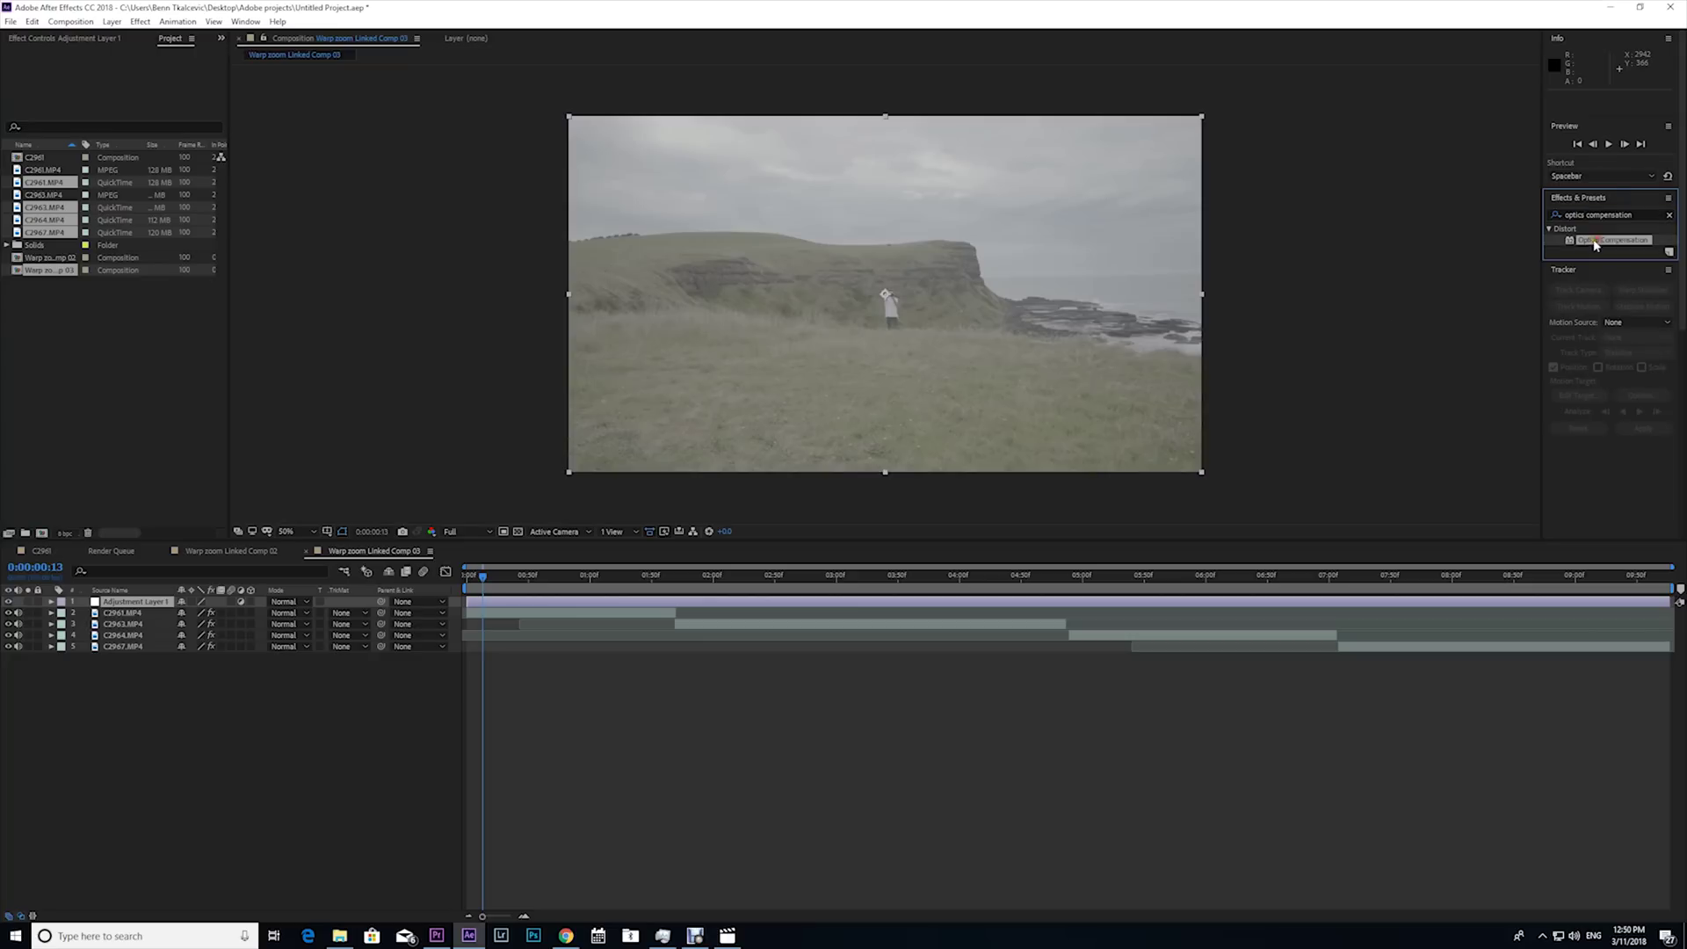
pyautogui.moveTo(1597, 244); pyautogui.dragTo(569, 611)
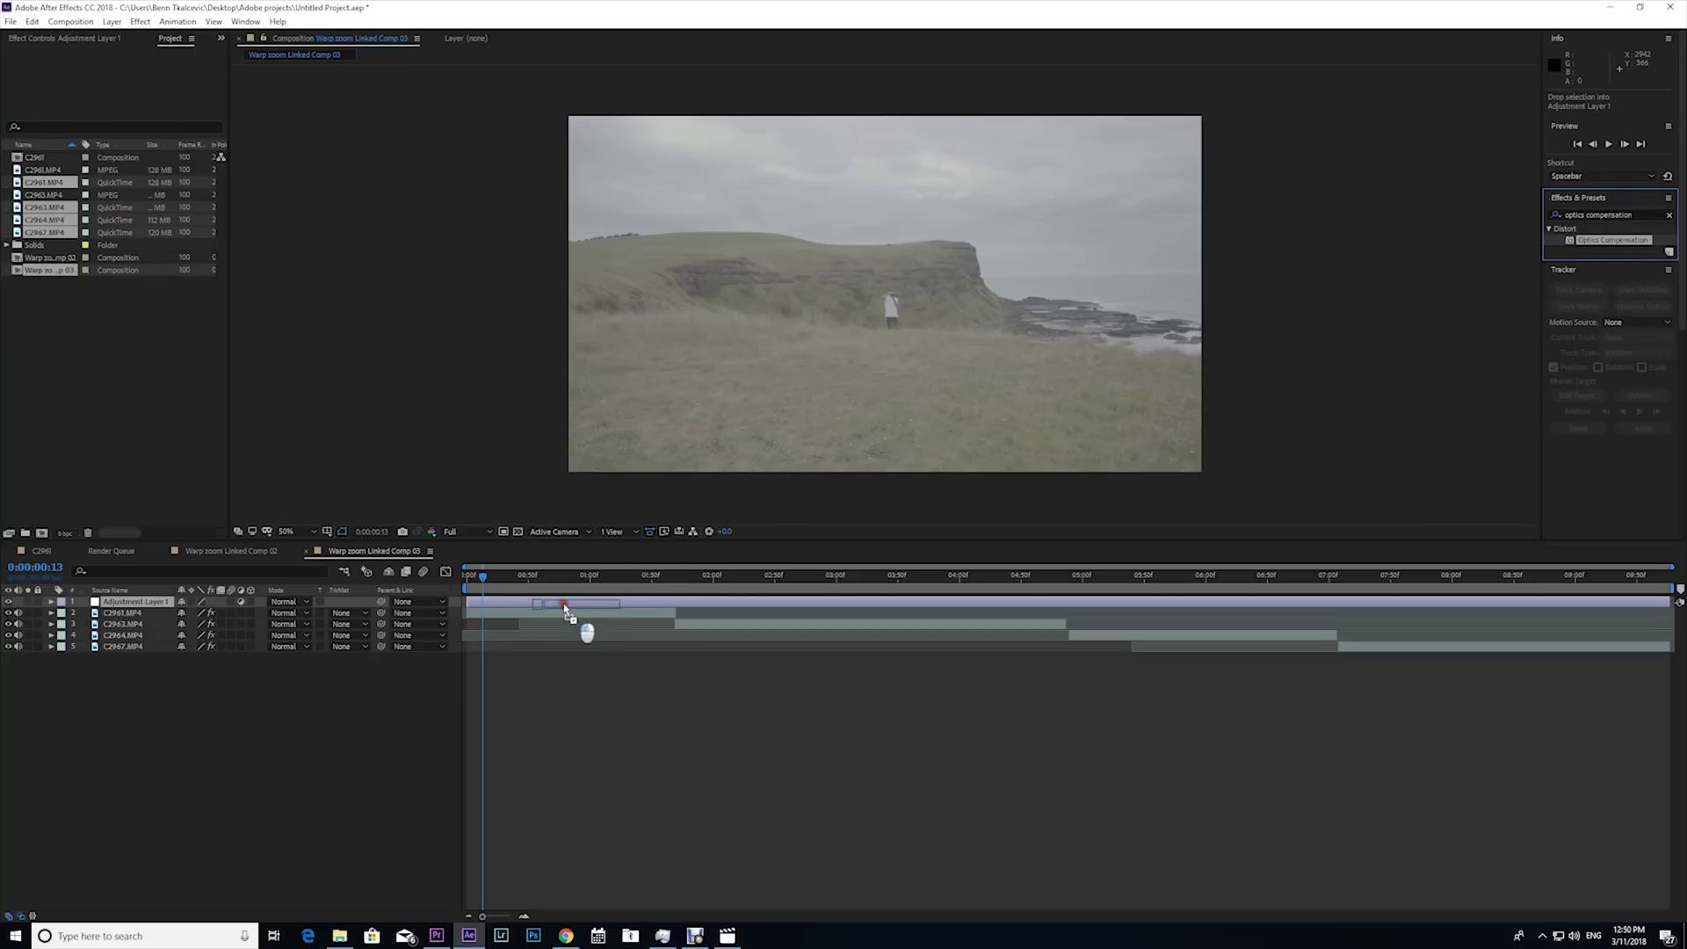
# Step: At the first cut, keyframe Field Of View to 95.7 and enable Reverse Lens Distortion
pyautogui.click(633, 589)
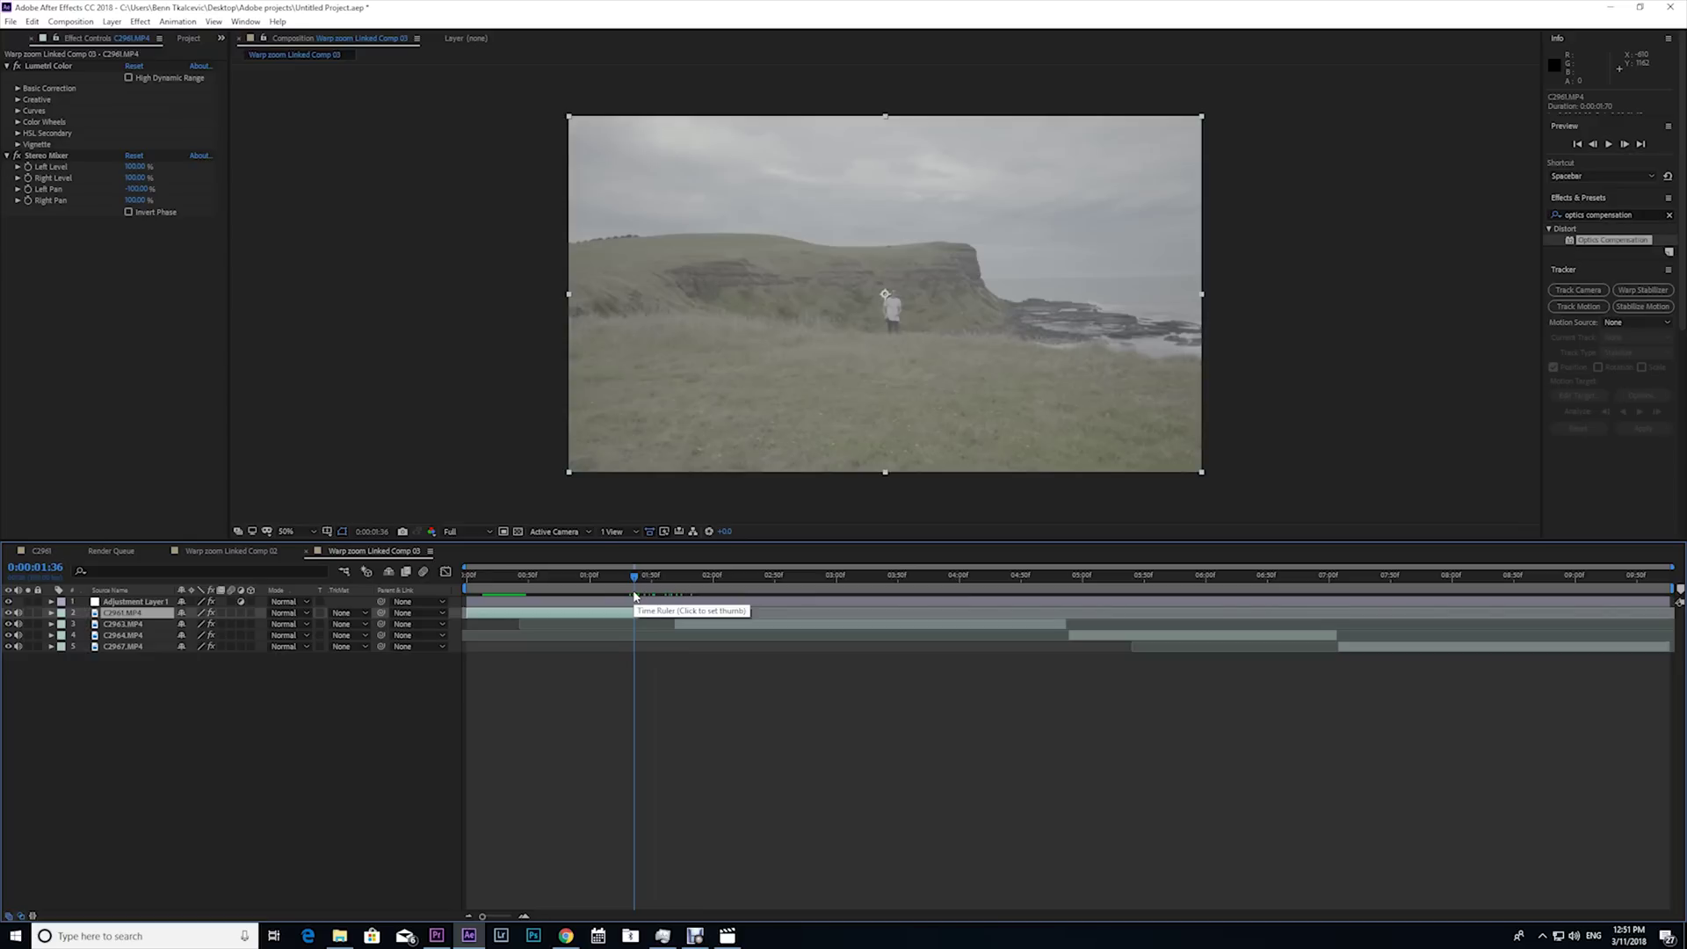
pyautogui.moveTo(635, 596)
pyautogui.mouseDown()
pyautogui.moveTo(735, 581)
pyautogui.moveTo(645, 594)
pyautogui.mouseUp()
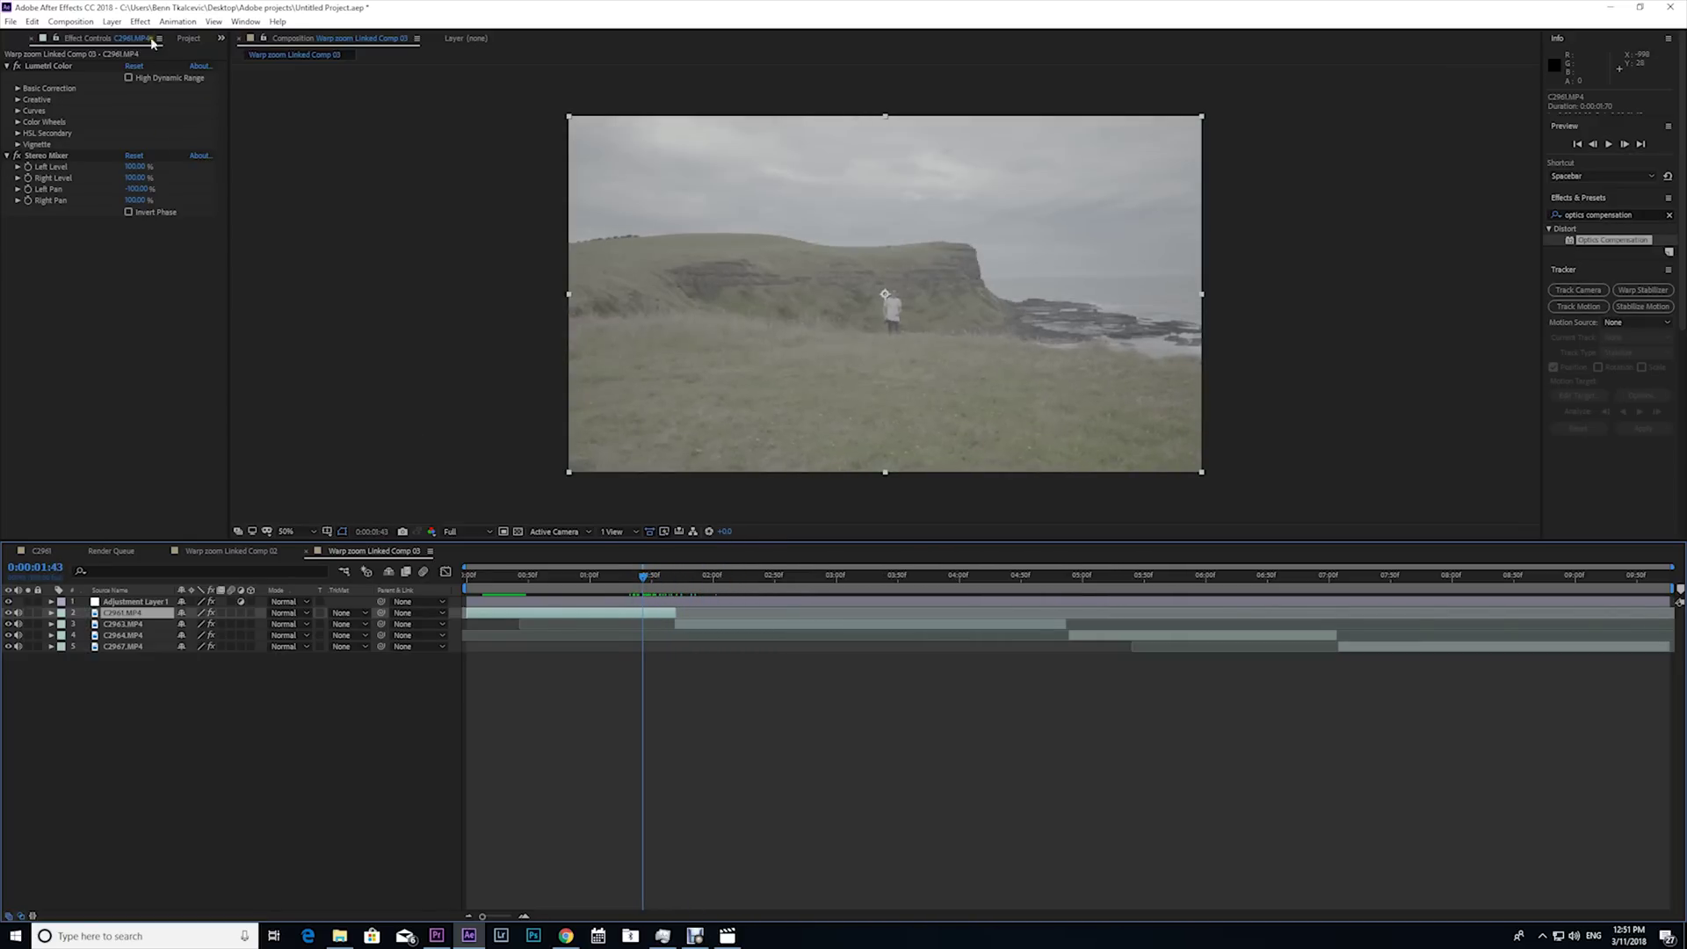
pyautogui.click(567, 601)
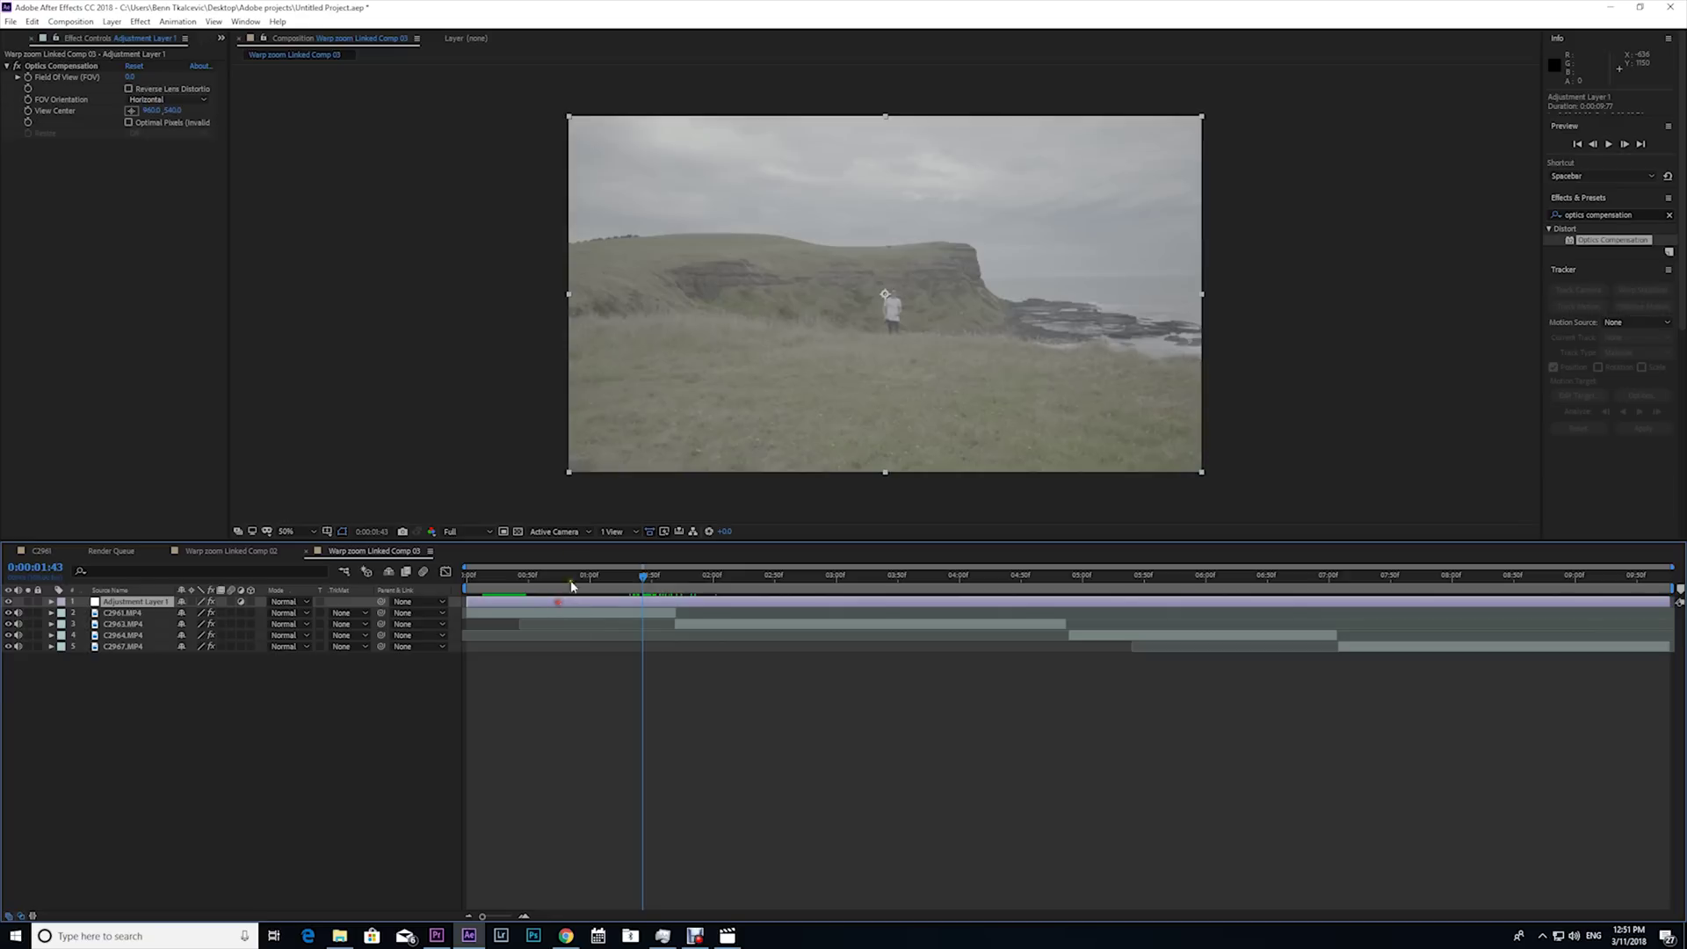
pyautogui.click(27, 78)
pyautogui.moveTo(144, 77); pyautogui.dragTo(955, 208)
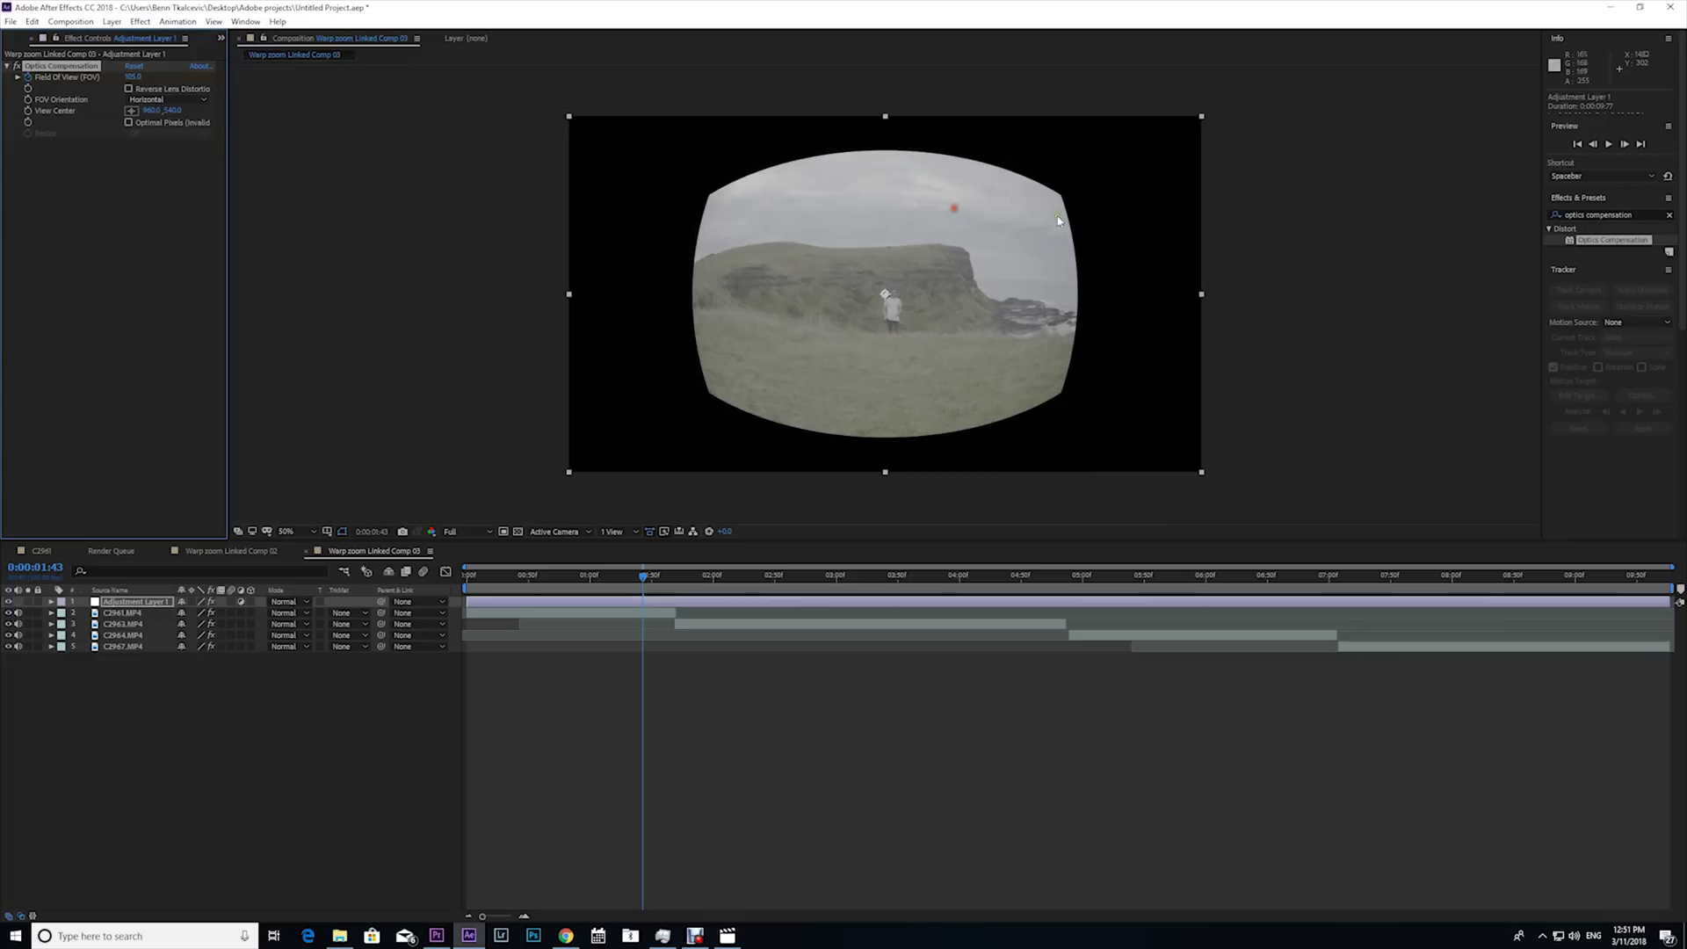
pyautogui.click(129, 89)
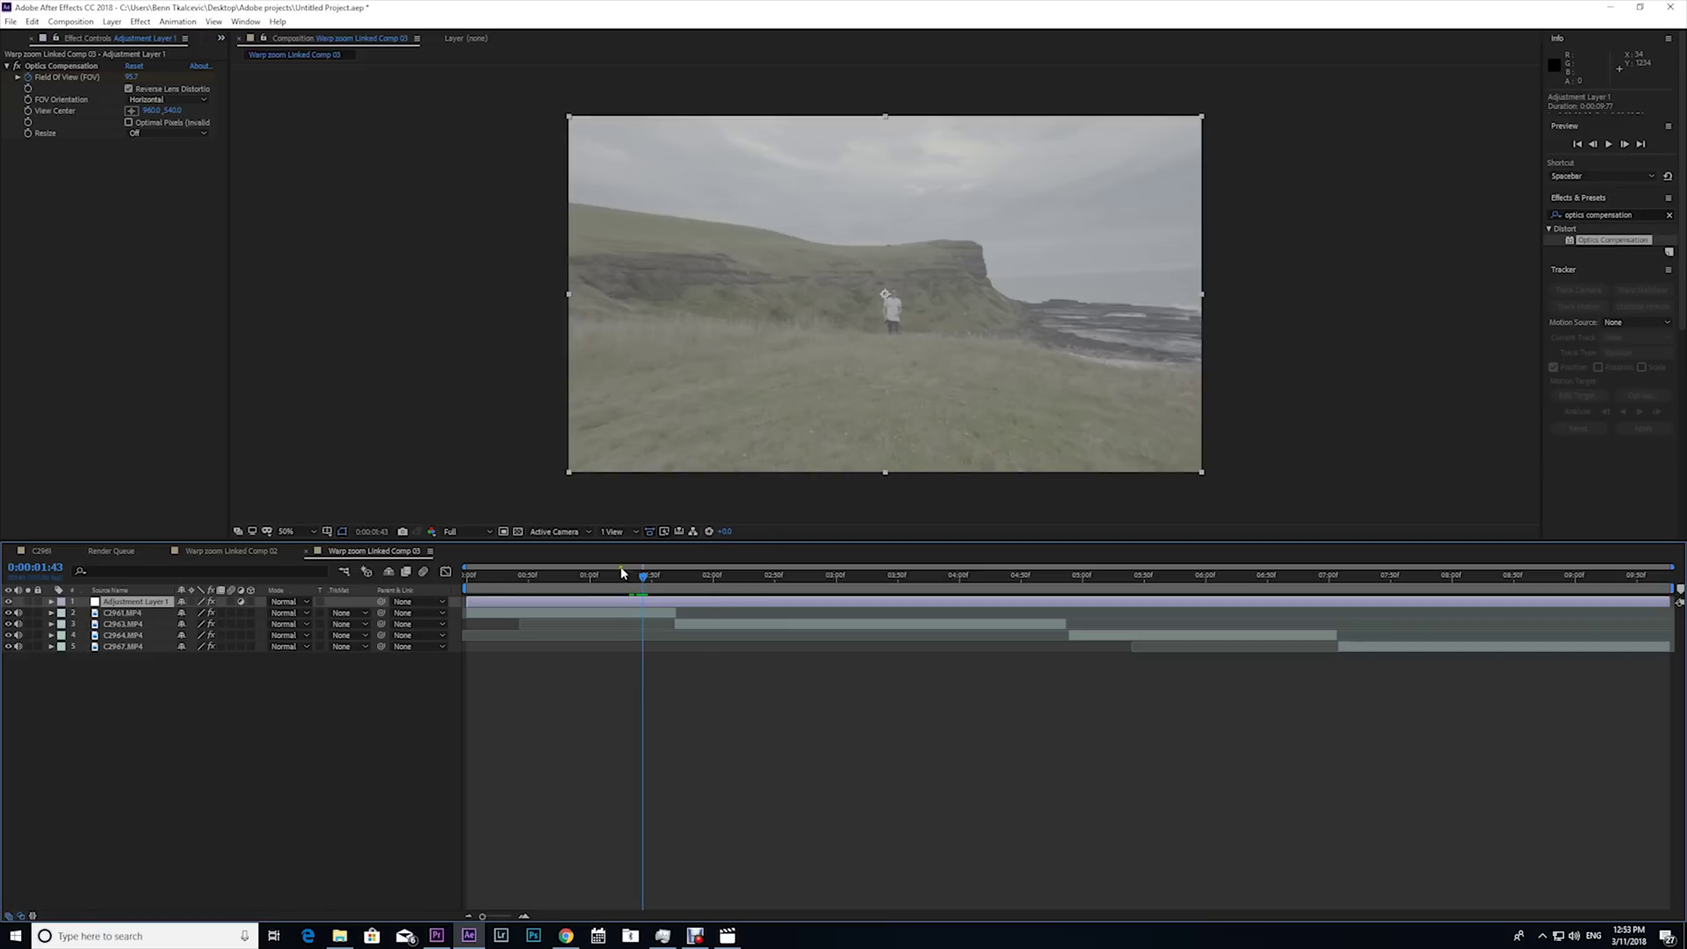
# Step: Set the first Field Of View keyframe at 1:43 to 0
pyautogui.press('u')
pyautogui.click(643, 613)
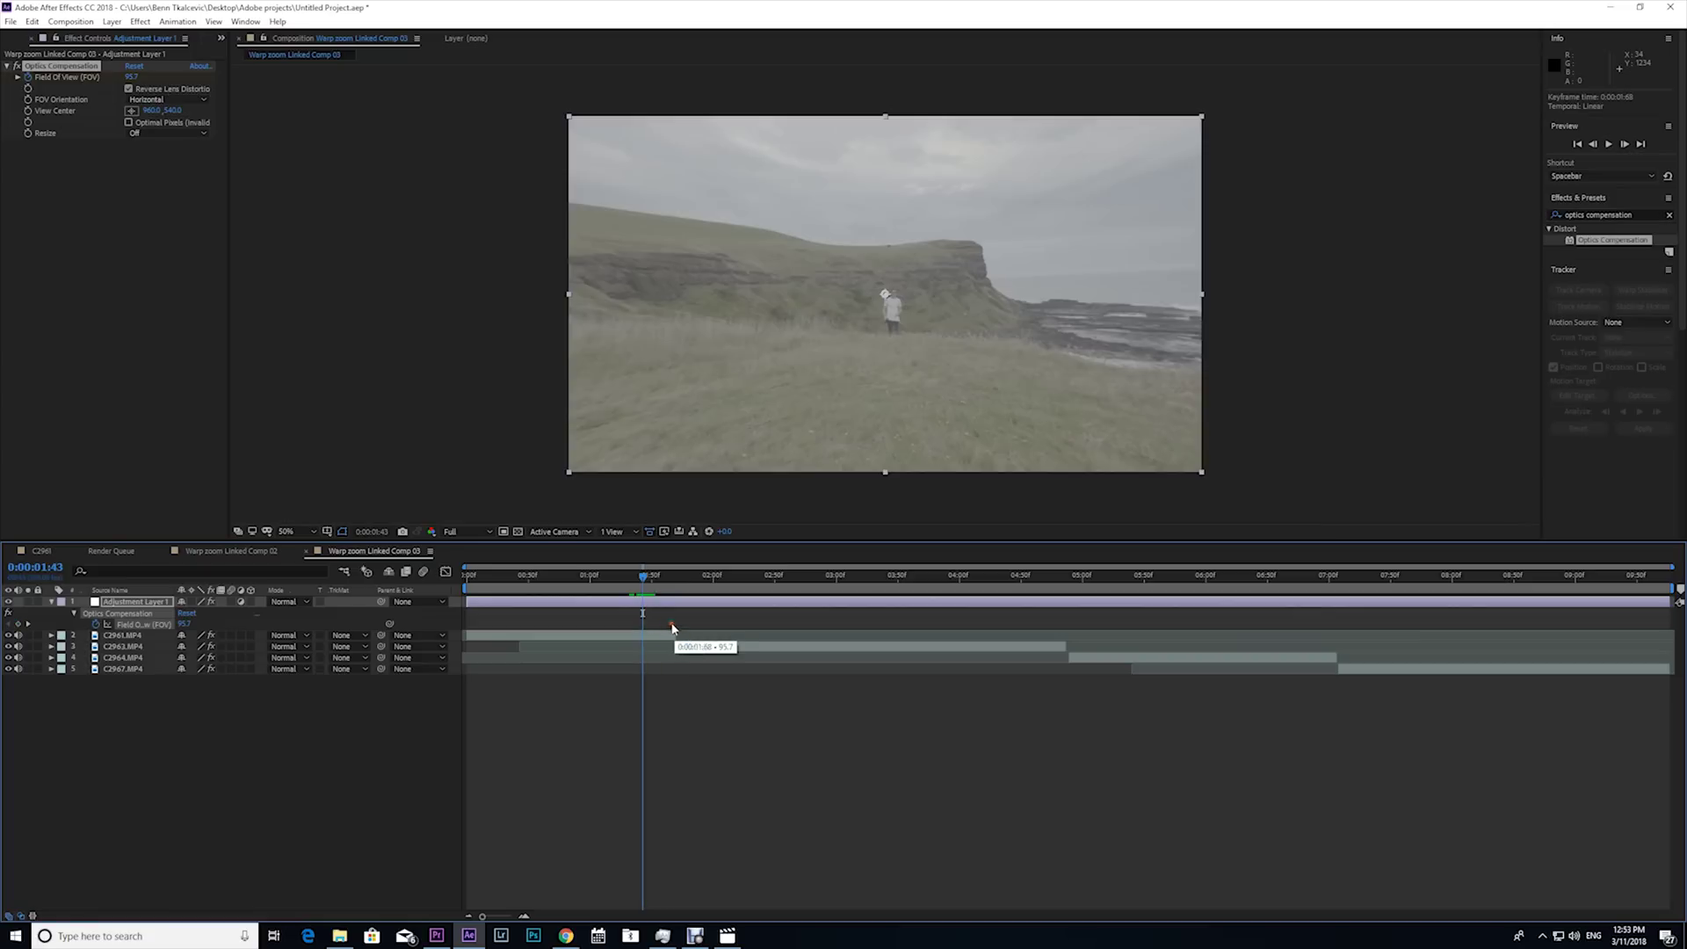
pyautogui.click(672, 627)
pyautogui.click(132, 78)
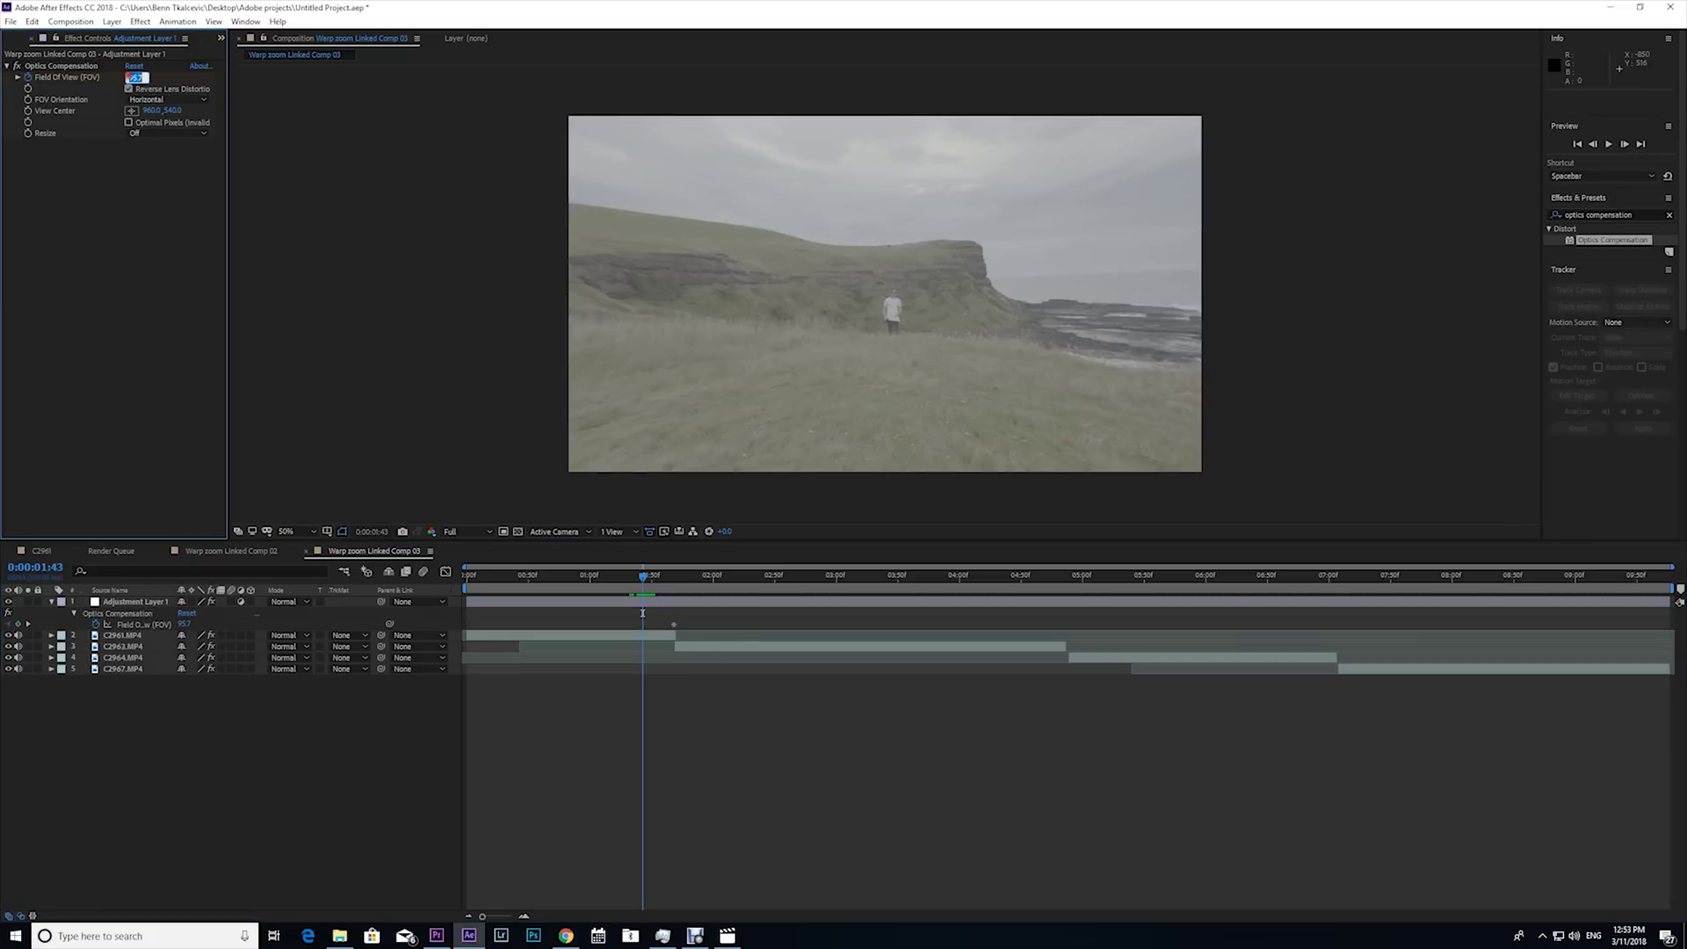
pyautogui.write('0')
pyautogui.press('Return')
# Step: Raise Field Of View to 144.8 at 1:68, then key it back to 0 at 2:00
pyautogui.moveTo(643, 576); pyautogui.dragTo(677, 583)
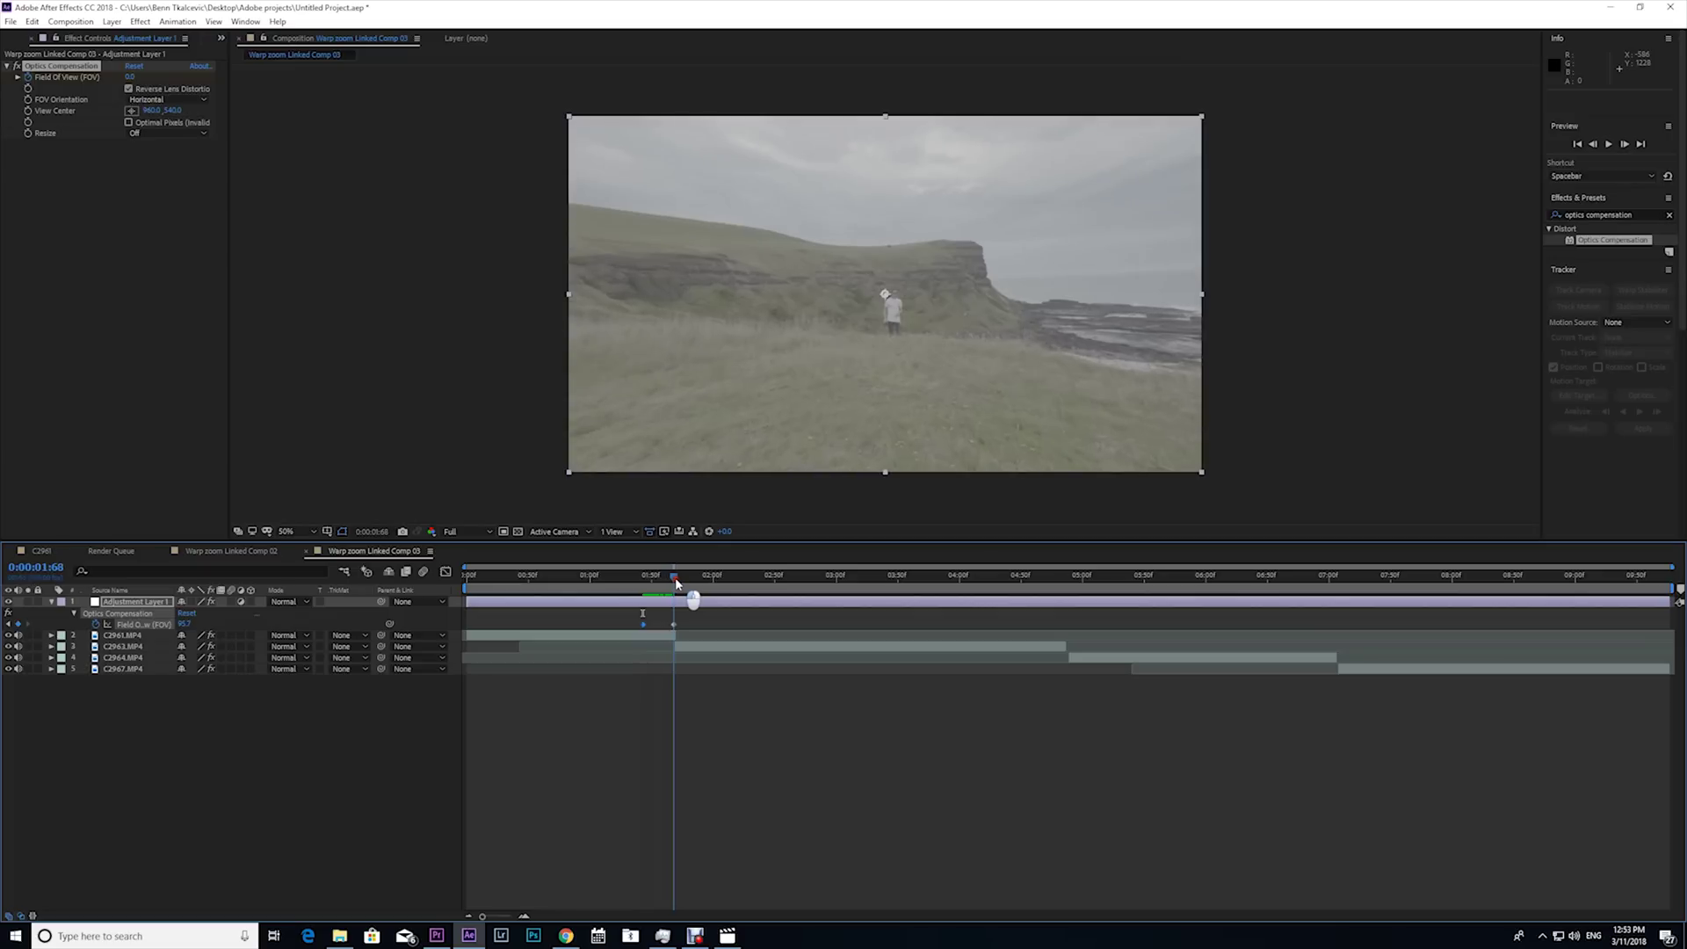
pyautogui.click(675, 624)
pyautogui.moveTo(132, 76); pyautogui.dragTo(508, 127)
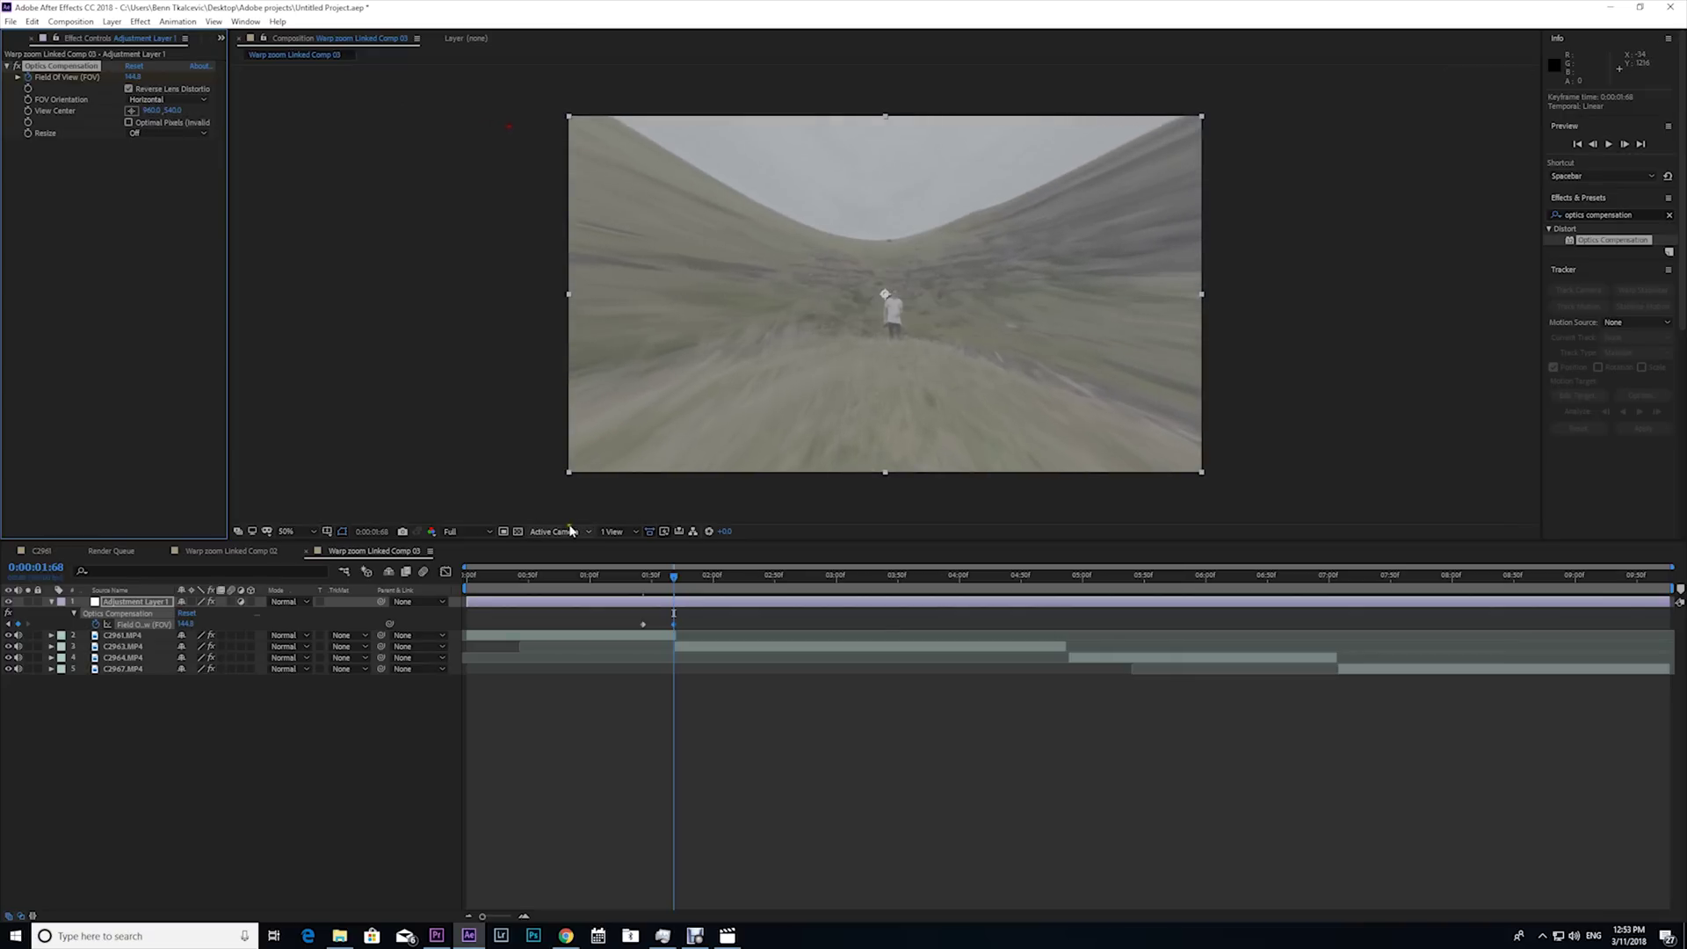
pyautogui.moveTo(632, 583); pyautogui.dragTo(676, 583)
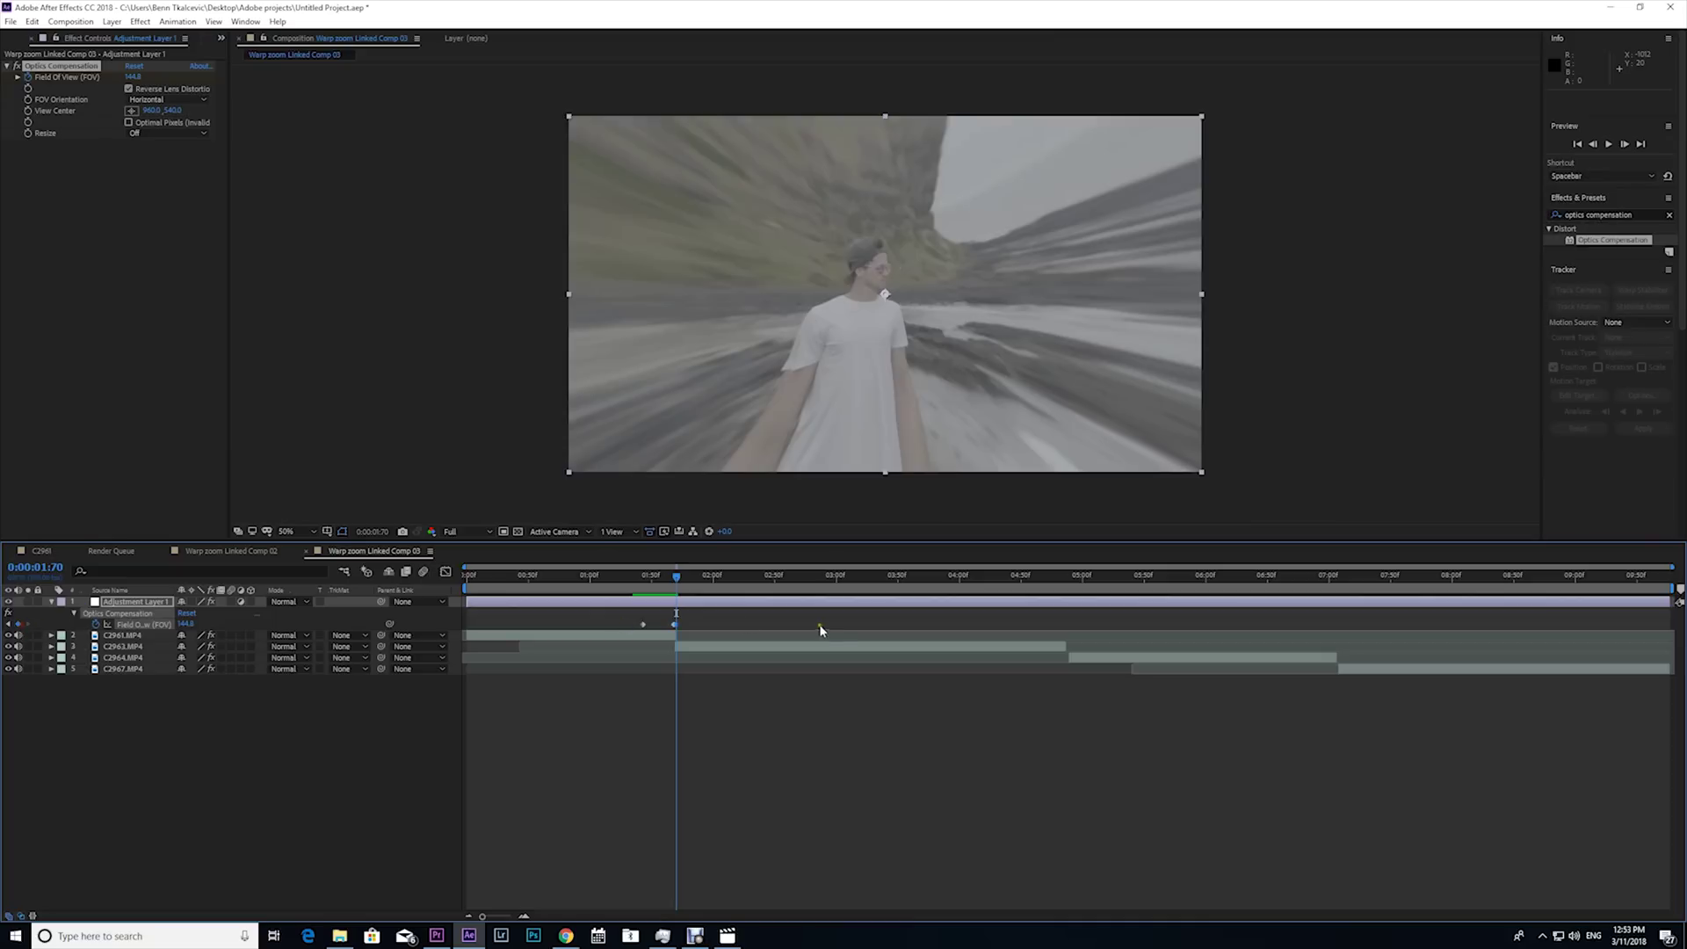
pyautogui.moveTo(678, 582); pyautogui.dragTo(713, 582)
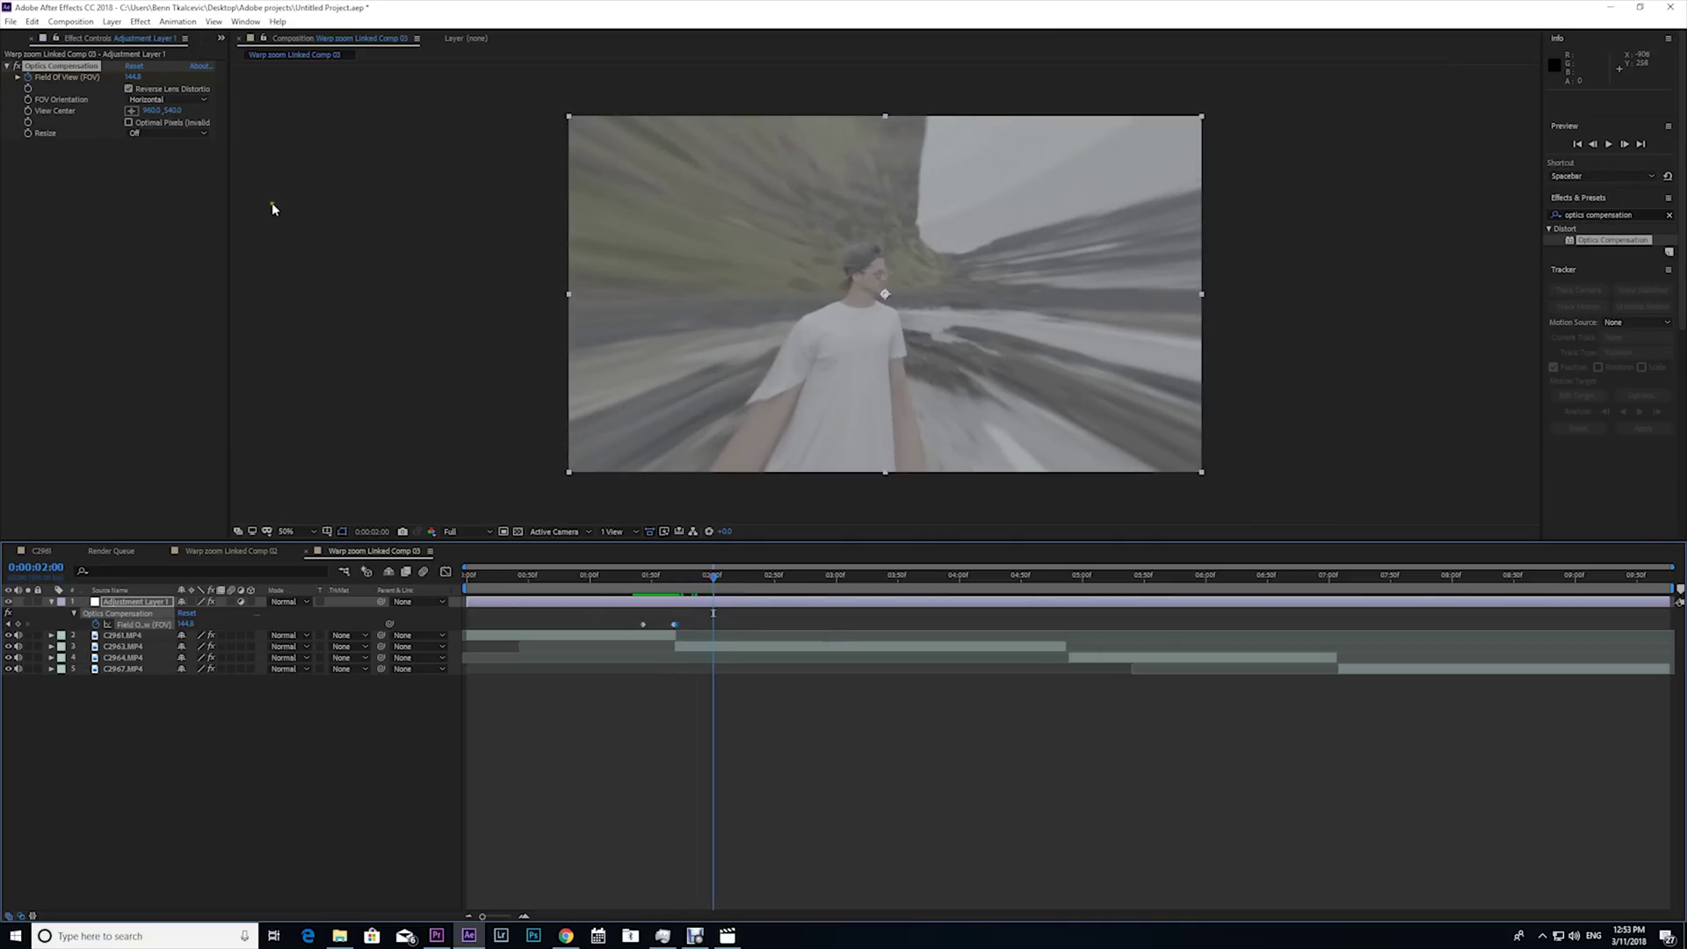
pyautogui.click(136, 78)
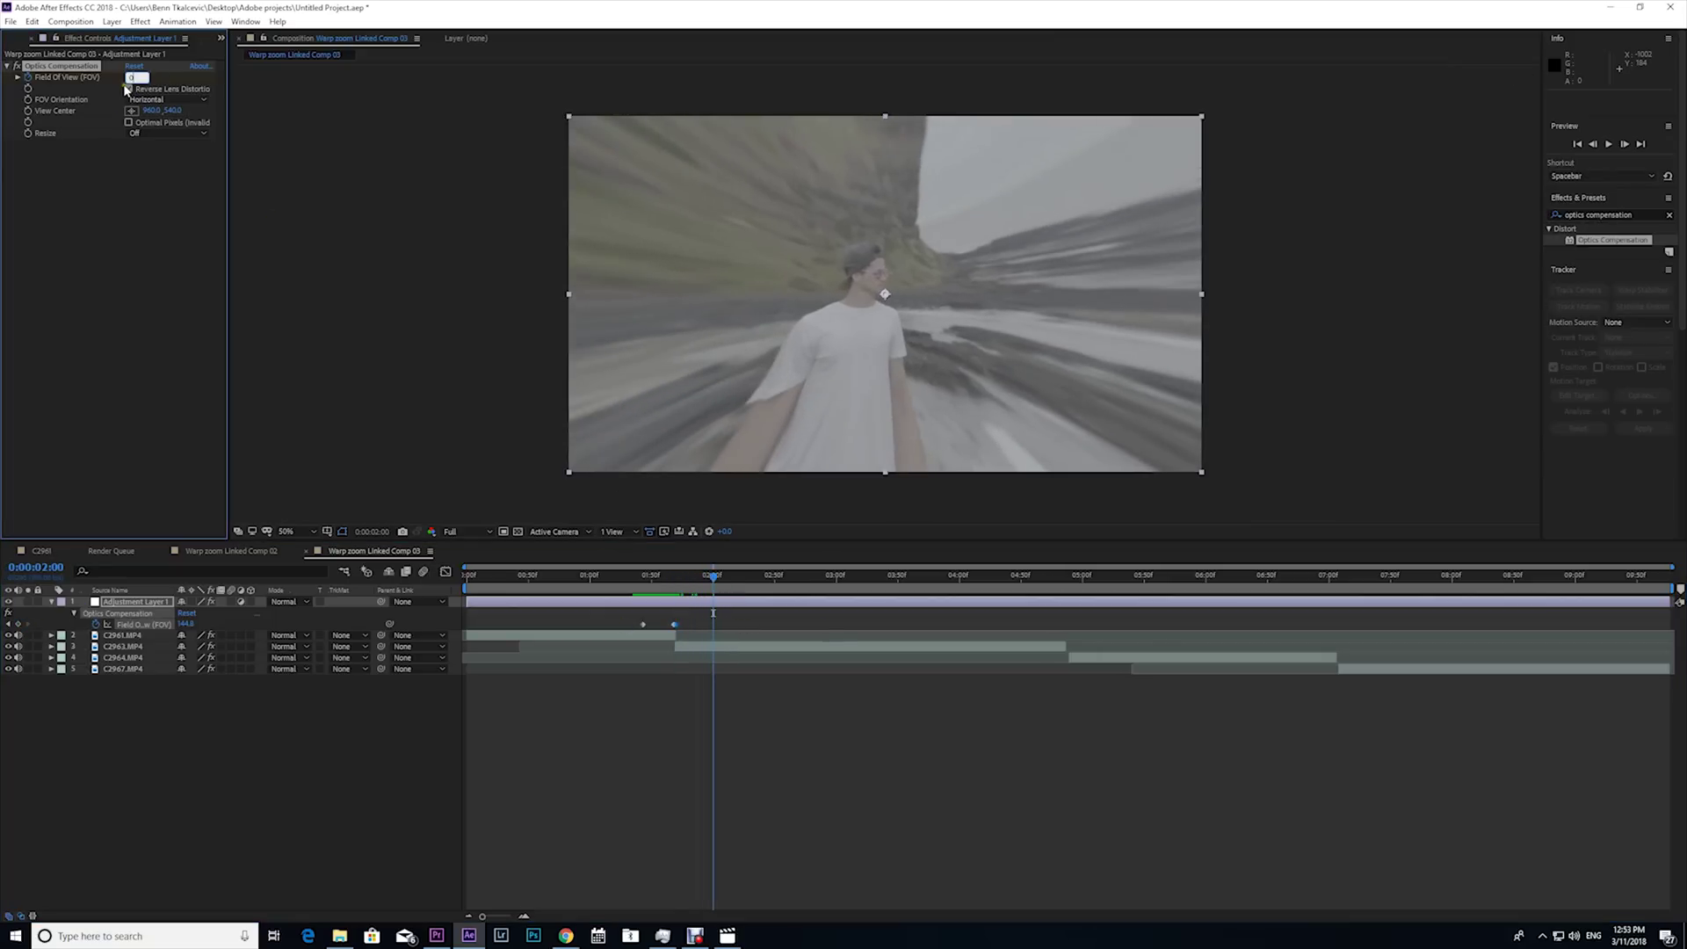
pyautogui.press('Return')
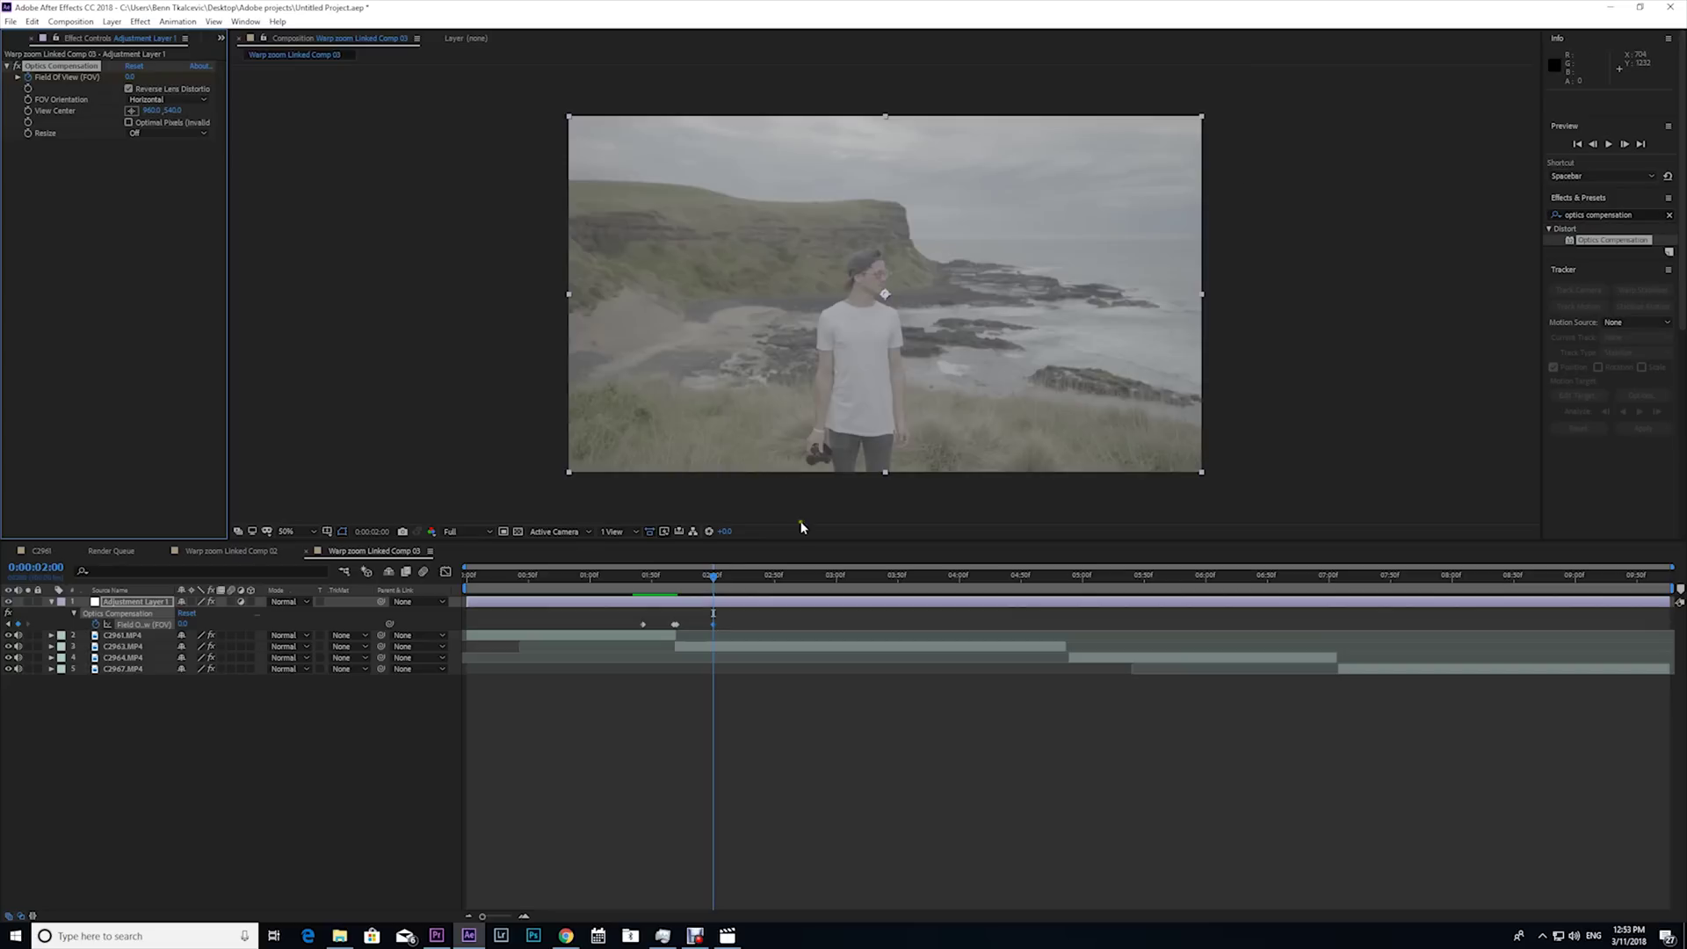
# Step: Preview the warp zoom from just before the first keyframe
pyautogui.moveTo(713, 577); pyautogui.dragTo(639, 591)
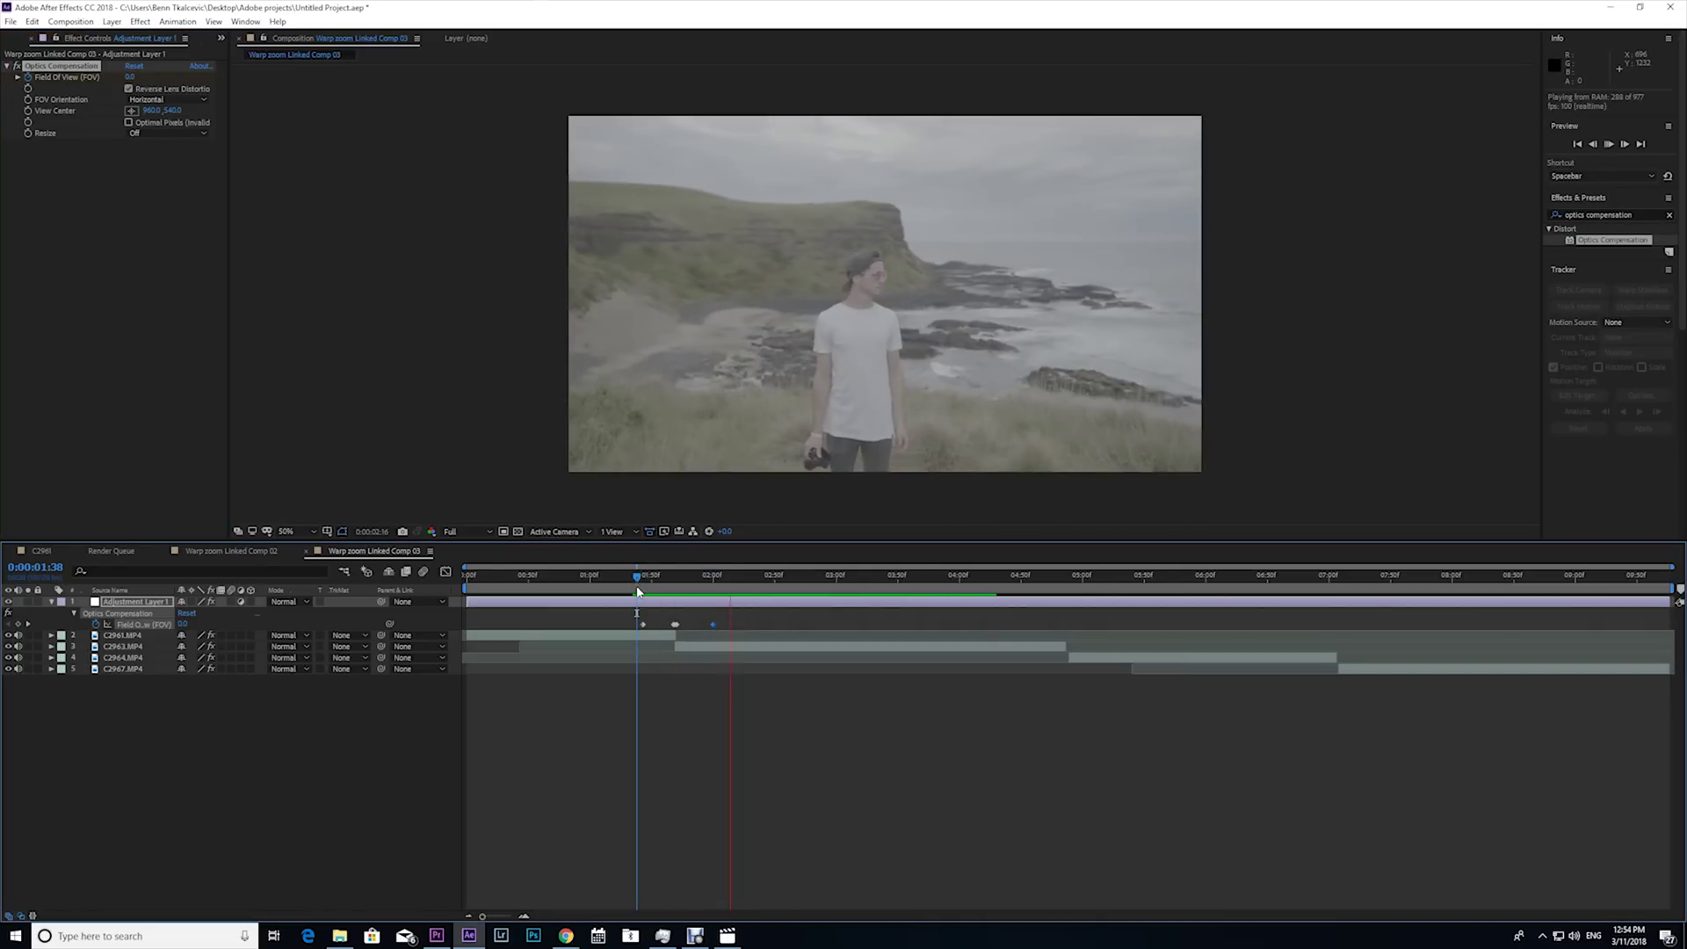
pyautogui.click(639, 592)
pyautogui.press('space')
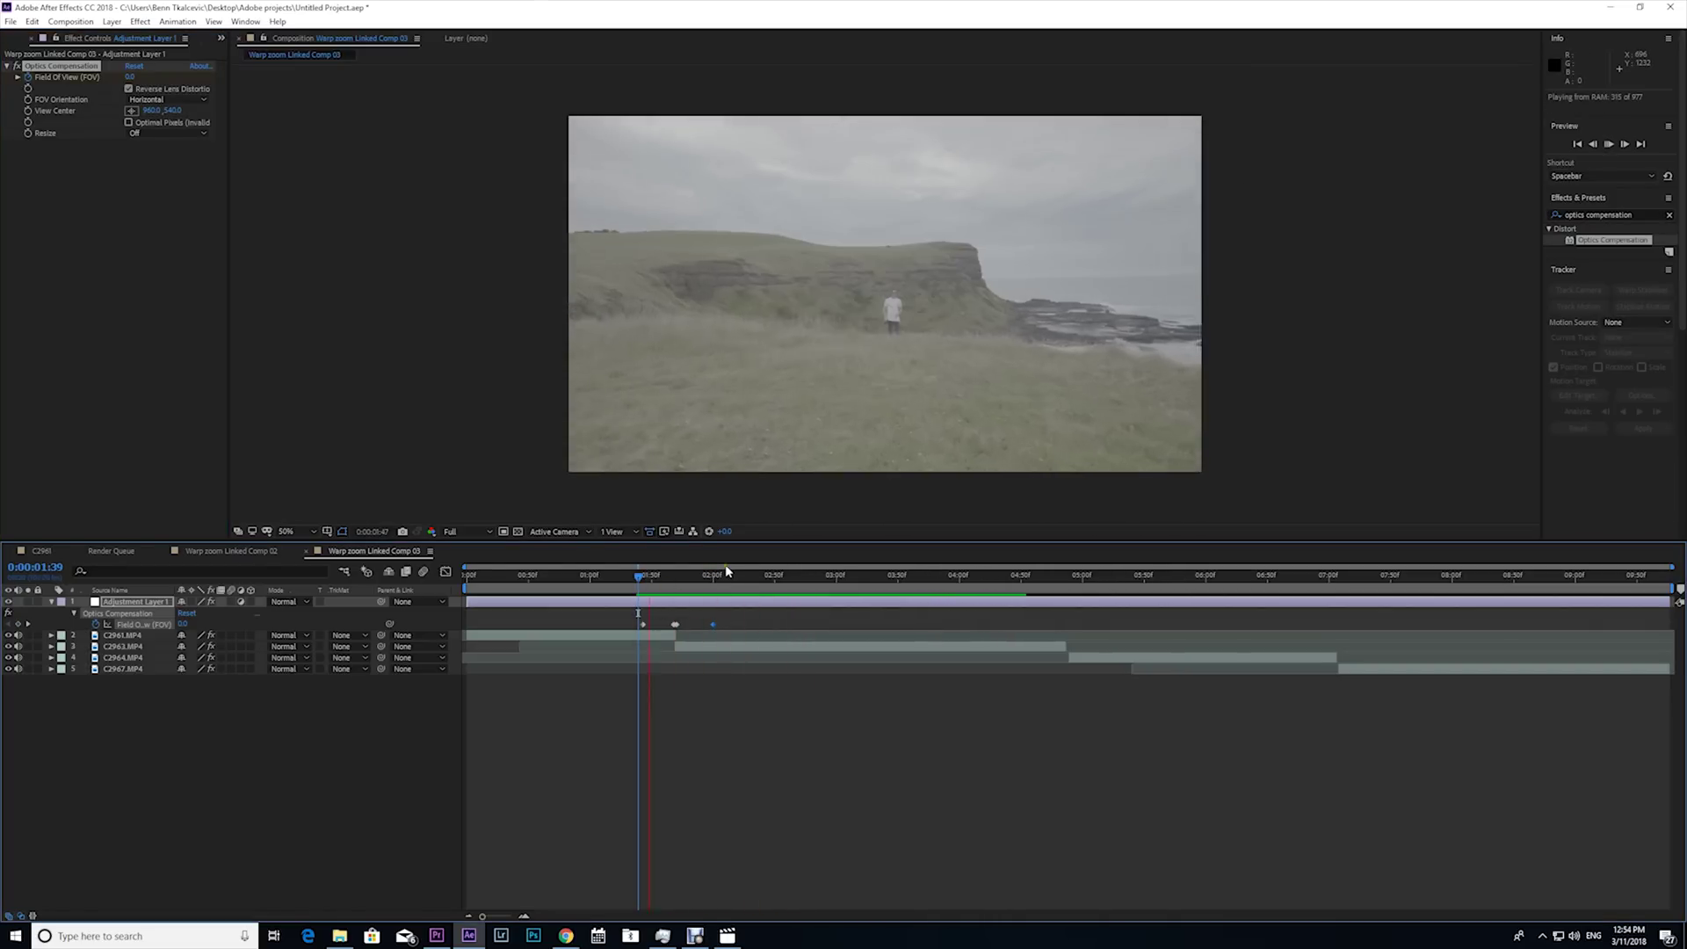
# Step: Apply the Transform effect to the adjustment layer
pyautogui.press('space')
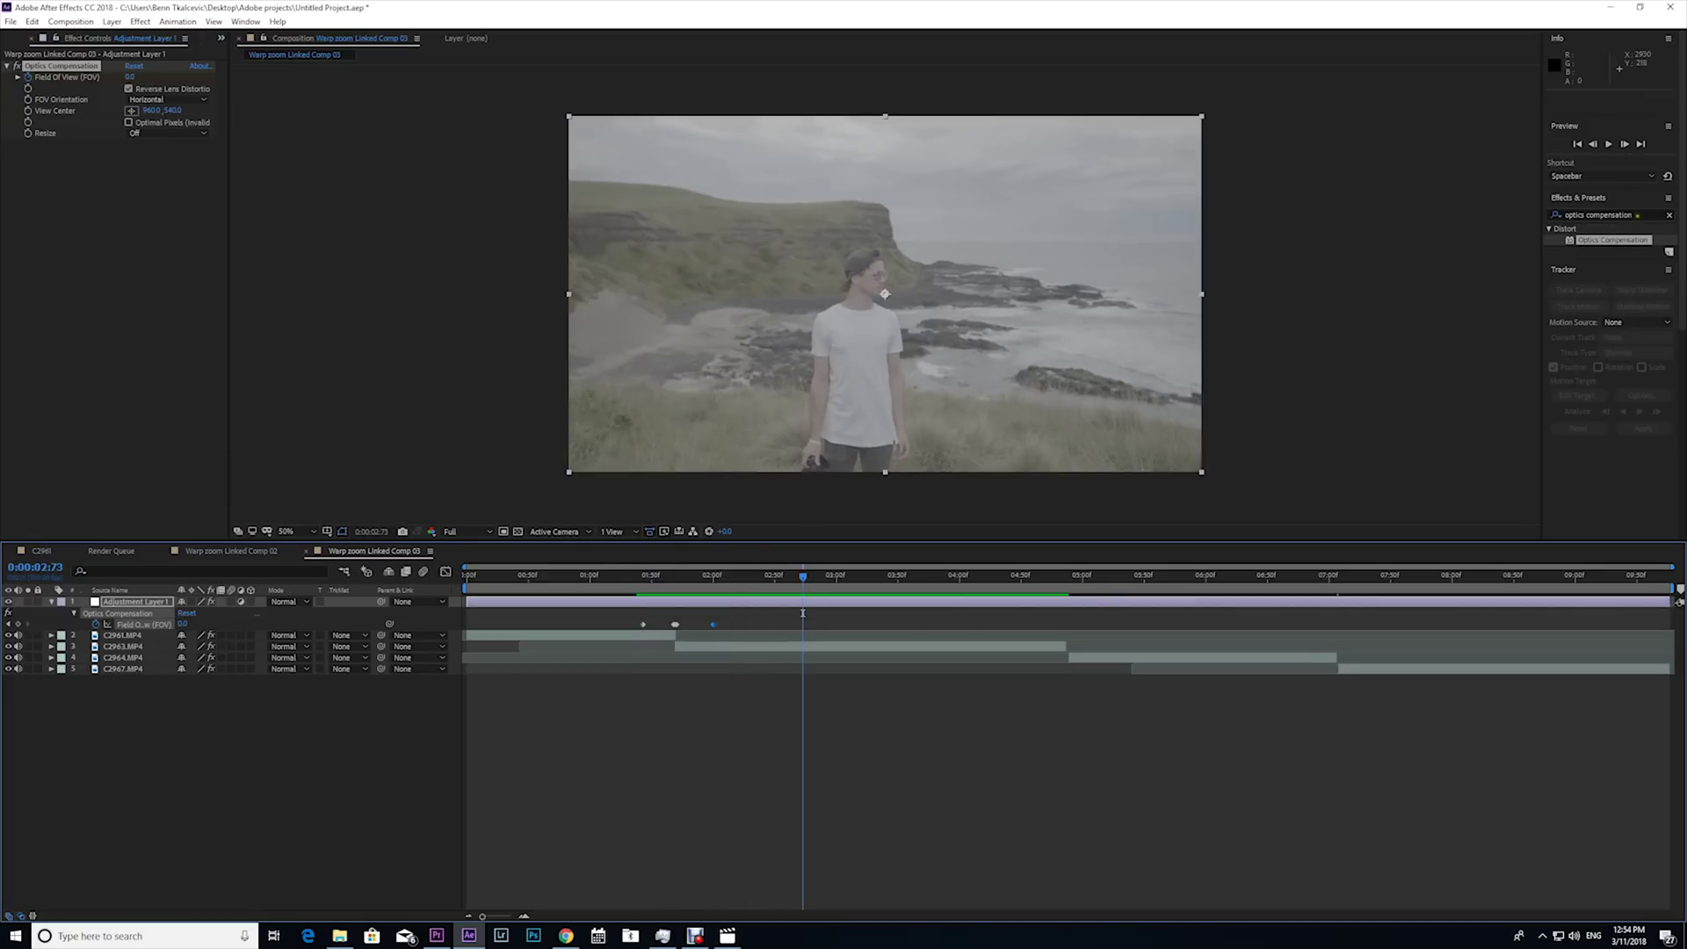
pyautogui.hotkey('ctrl', '5')
pyautogui.write('transf')
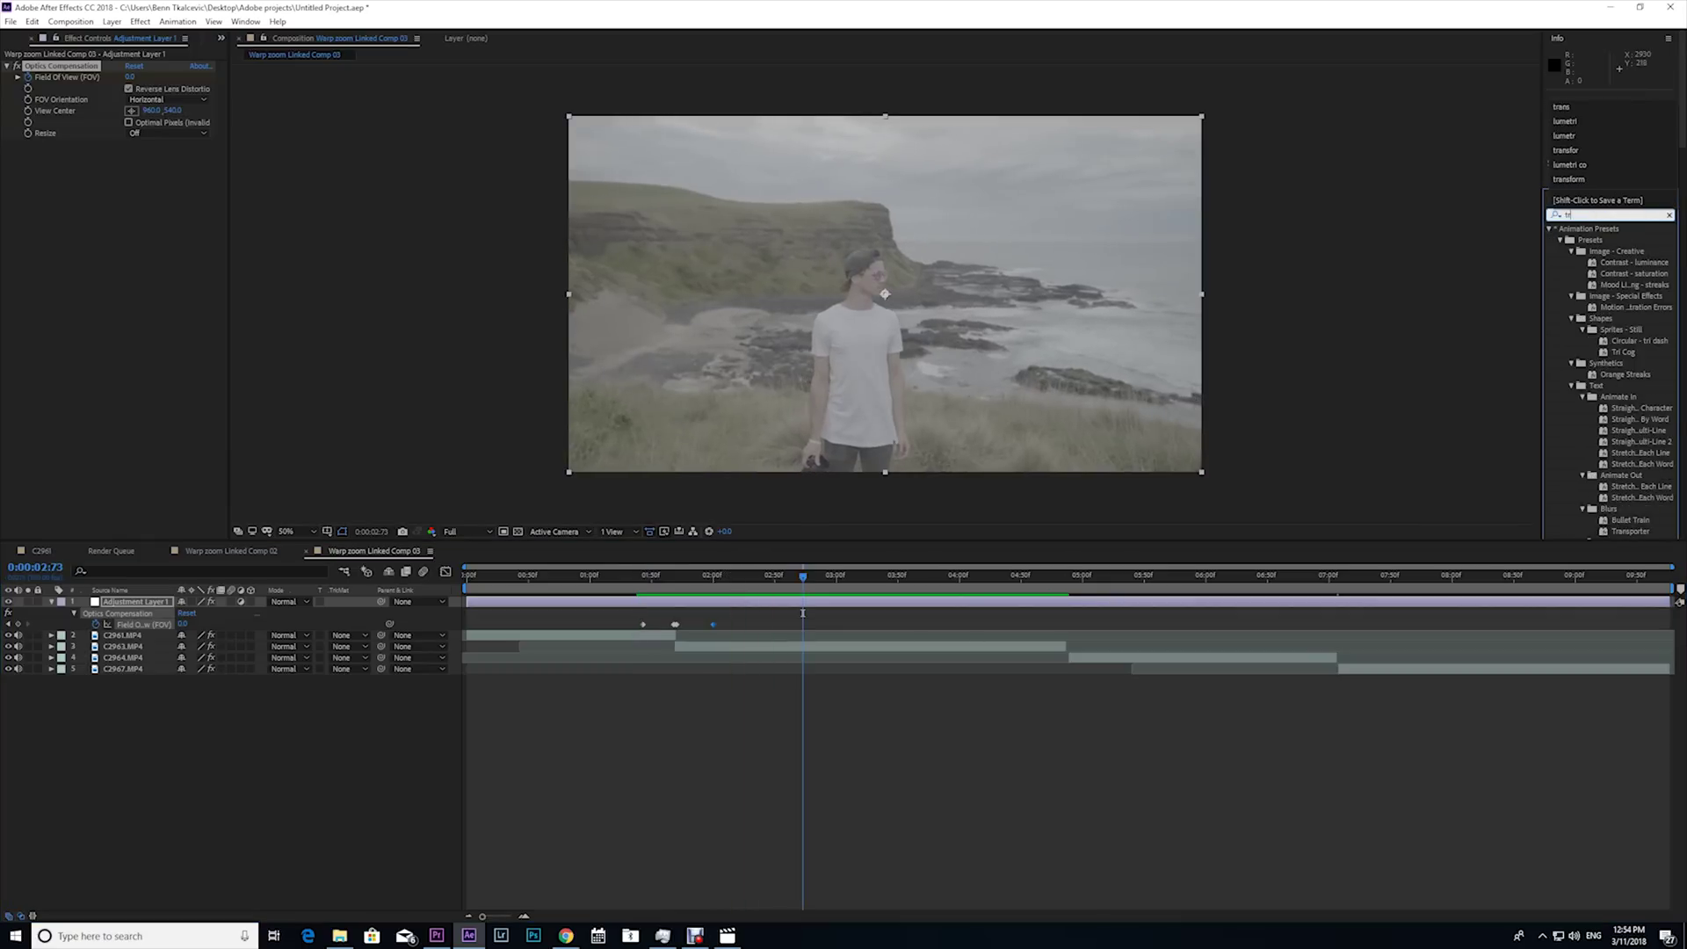
pyautogui.click(1605, 190)
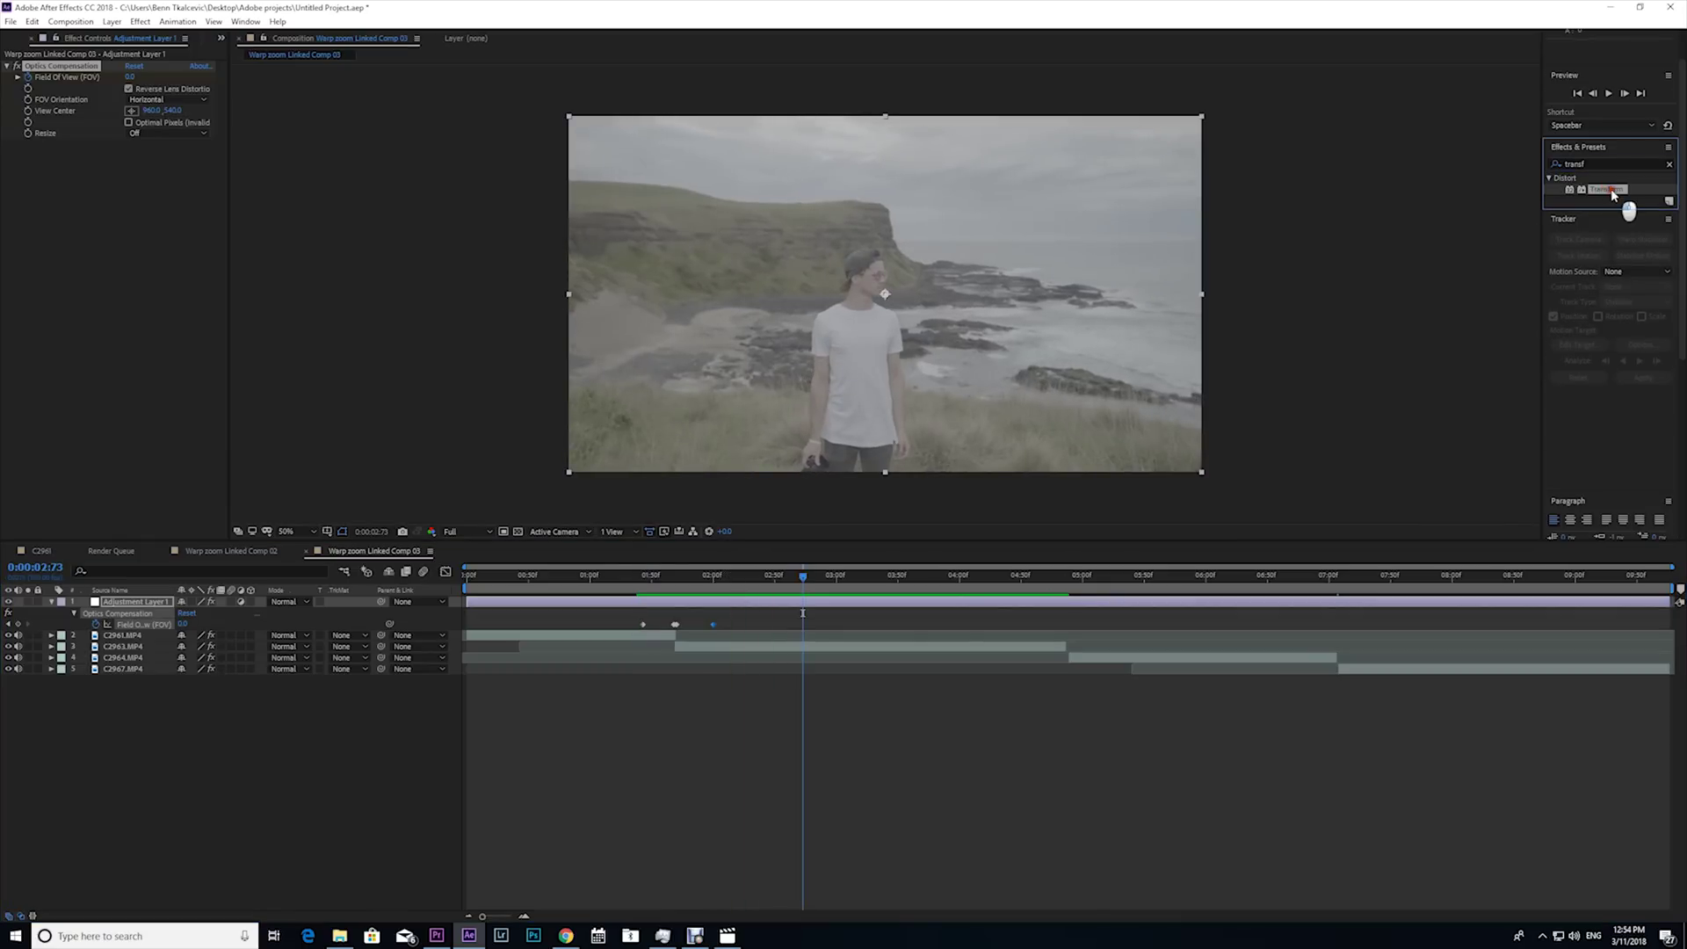
pyautogui.moveTo(1614, 194); pyautogui.dragTo(753, 615)
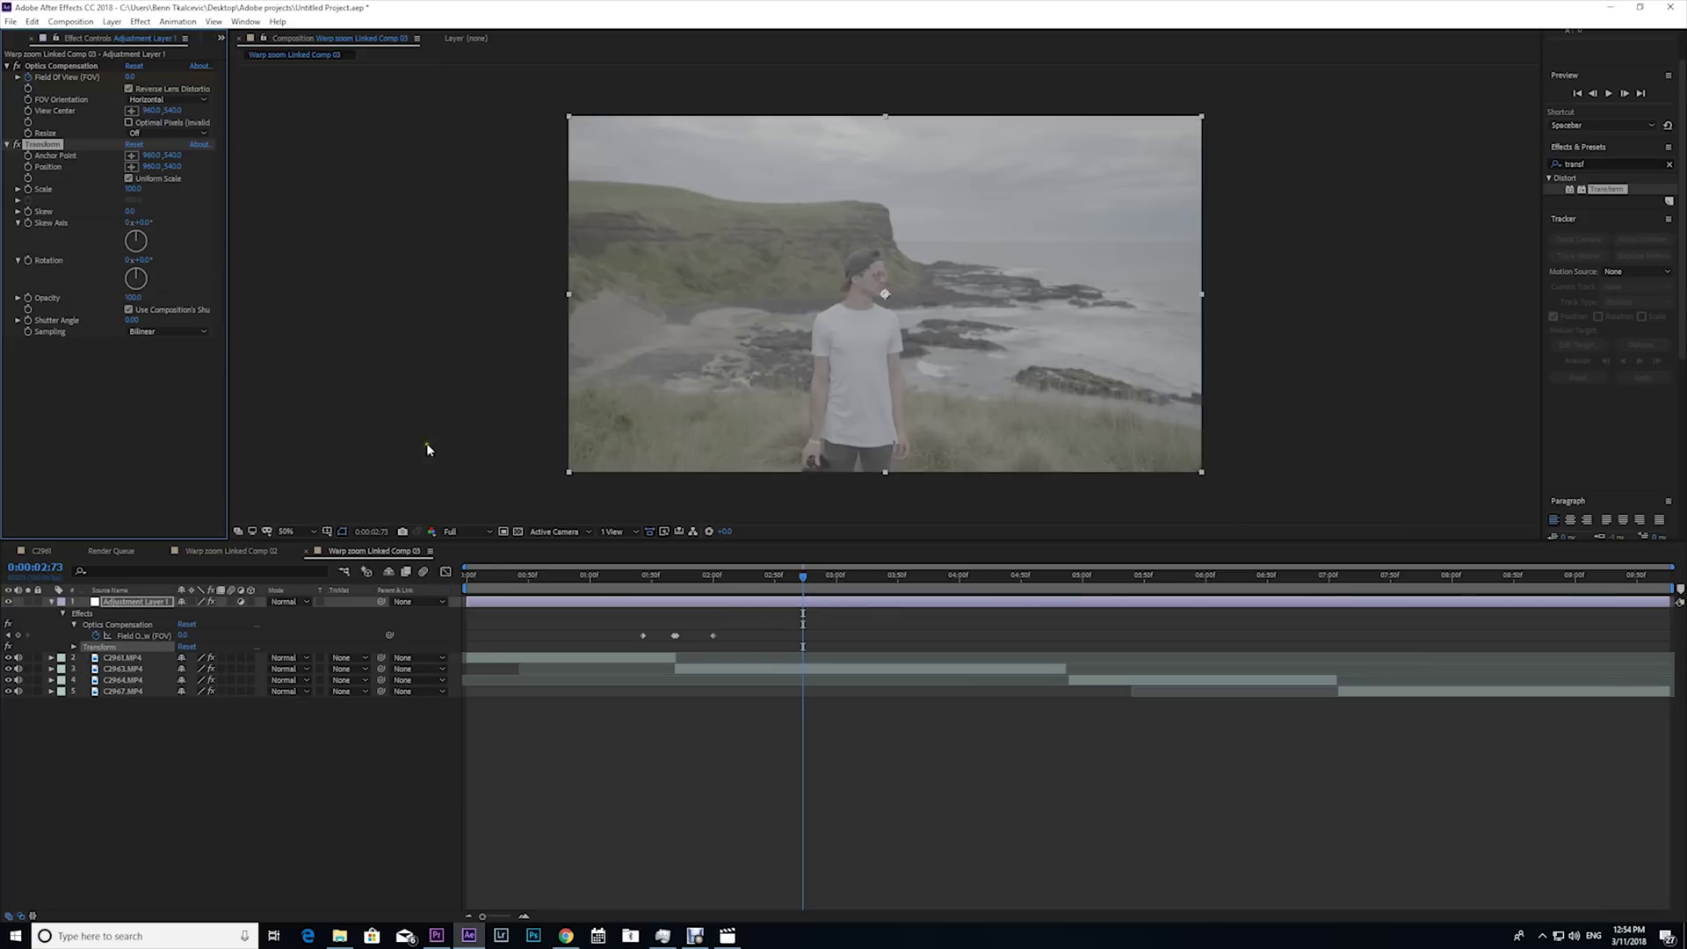
# Step: Keyframe Transform Scale from 100 at the first keyframe up to about 229 at the cut
pyautogui.moveTo(673, 578); pyautogui.dragTo(644, 577)
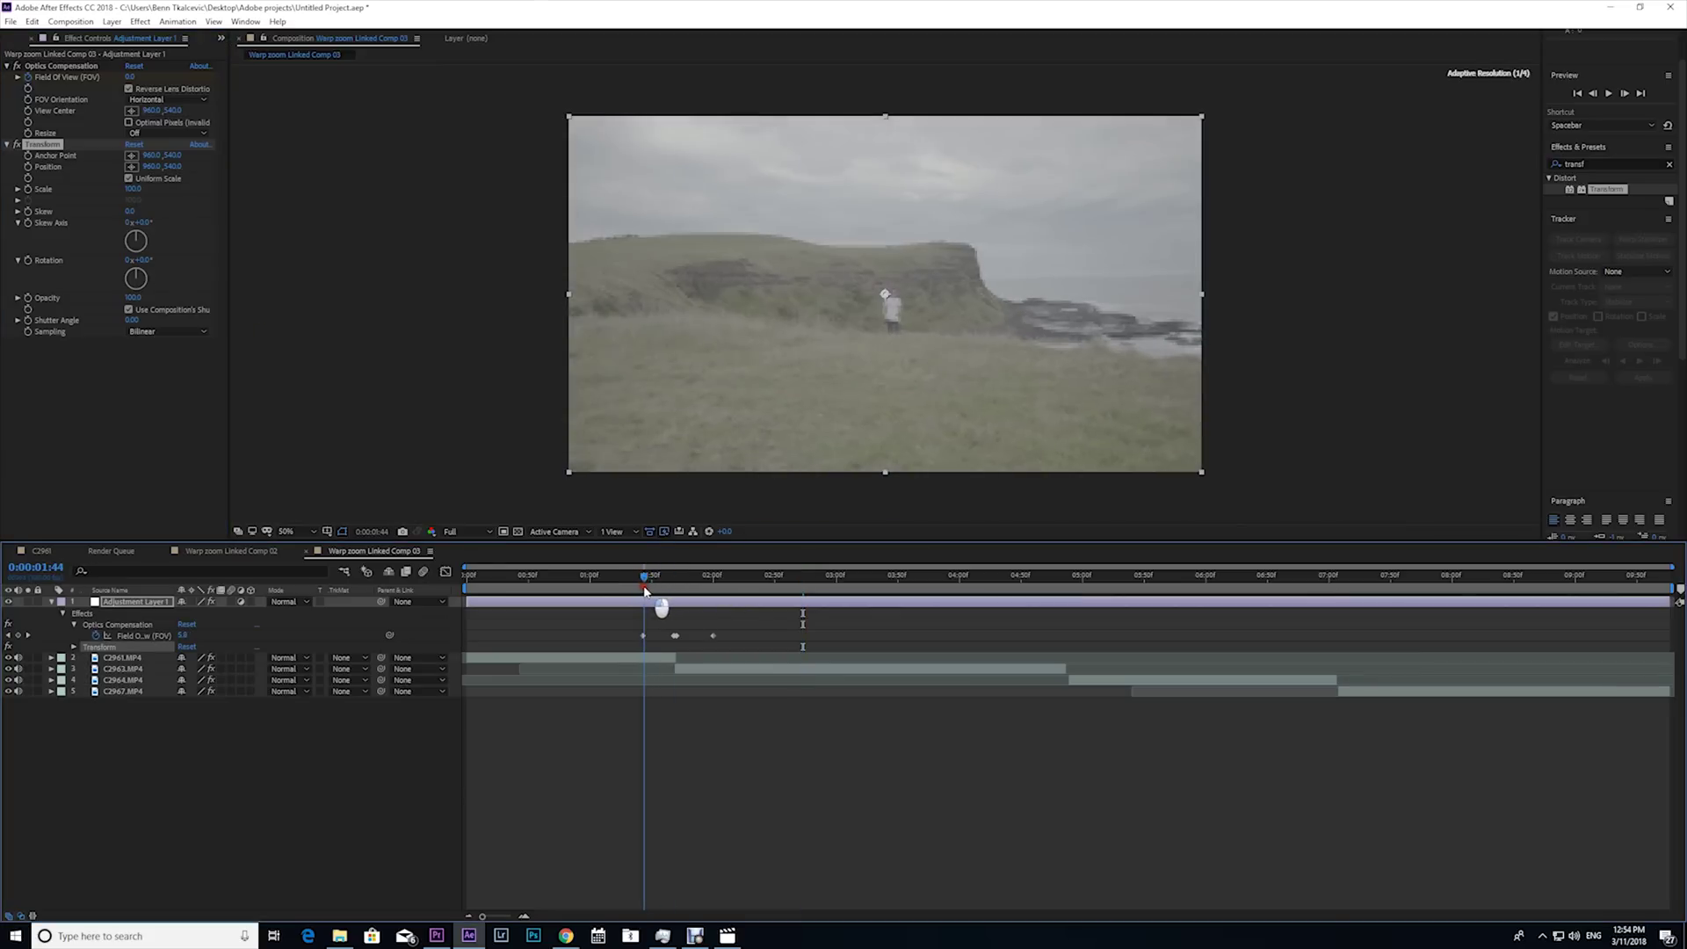
pyautogui.click(28, 190)
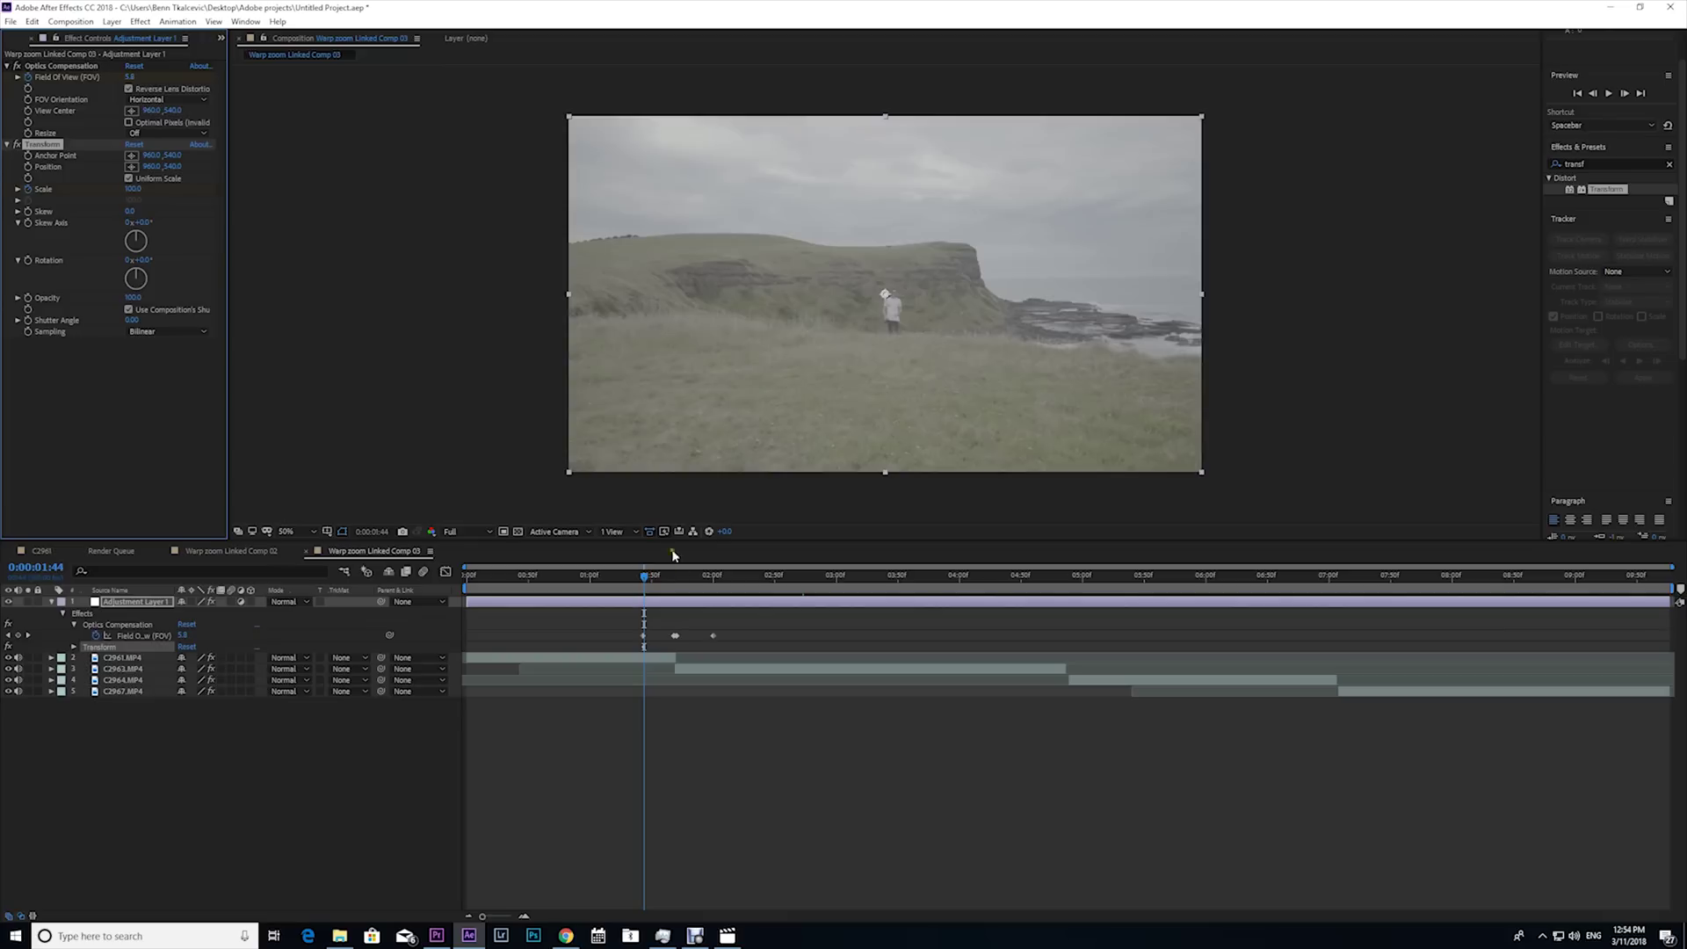
pyautogui.moveTo(647, 578); pyautogui.dragTo(675, 585)
pyautogui.press('=')
pyautogui.press('=')
pyautogui.press('=')
pyautogui.moveTo(133, 189); pyautogui.dragTo(216, 195)
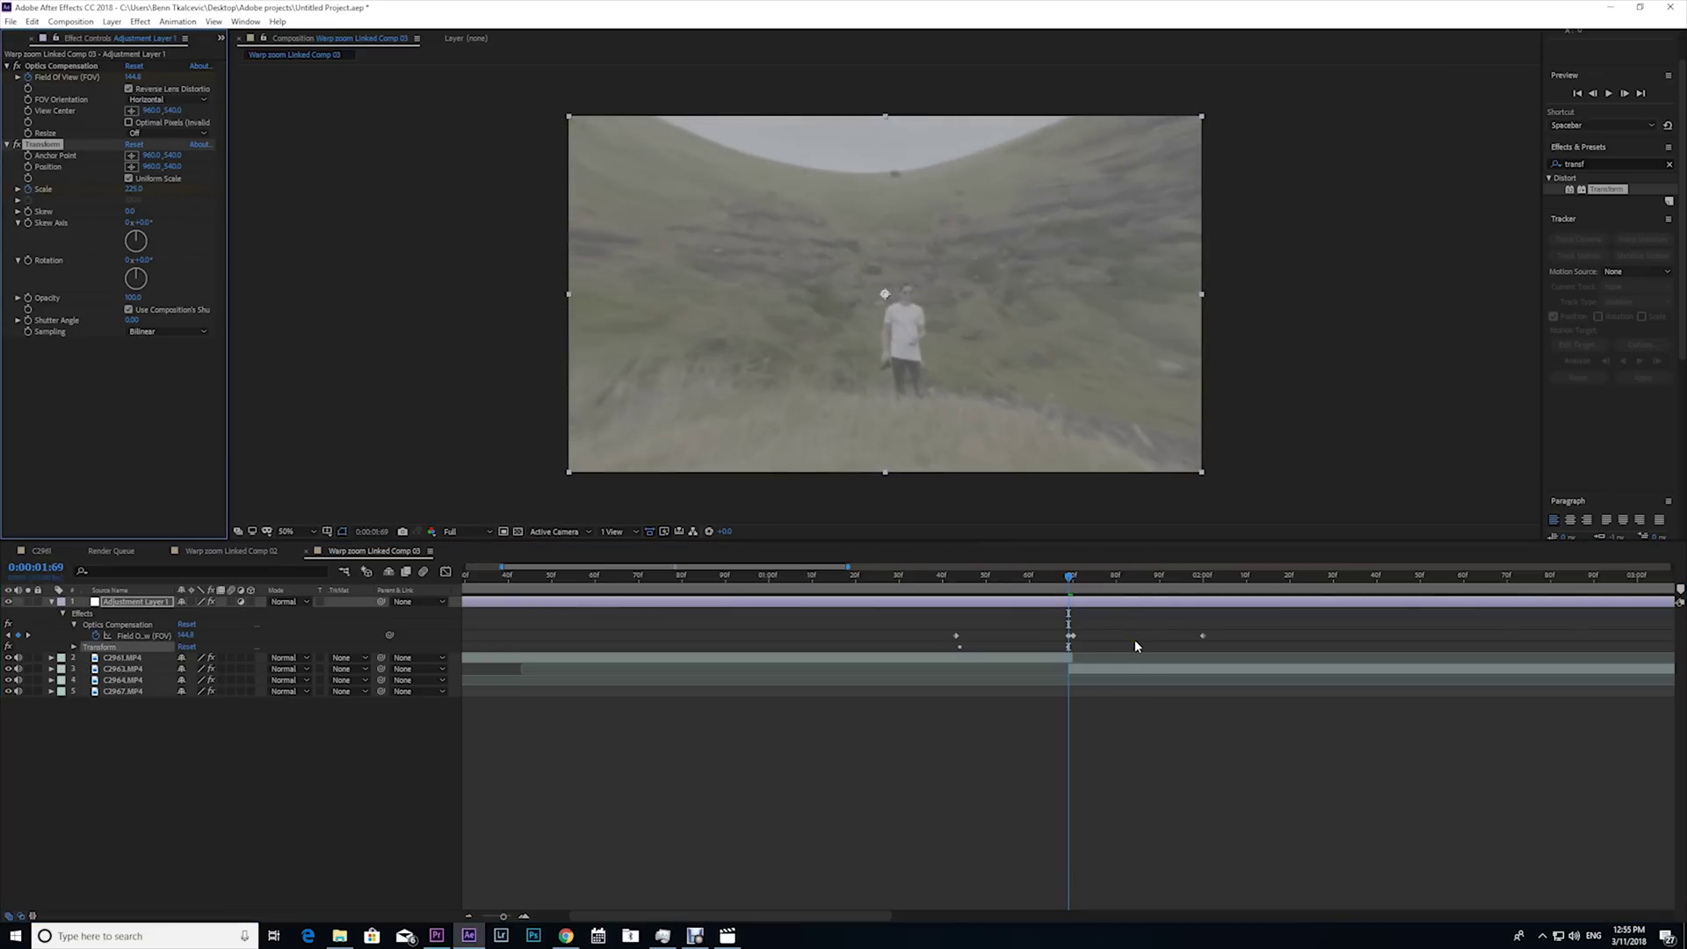
# Step: Preview the zoom transition several times, ending back at 0:00:01:42
pyautogui.moveTo(920, 587); pyautogui.dragTo(956, 593)
pyautogui.press('space')
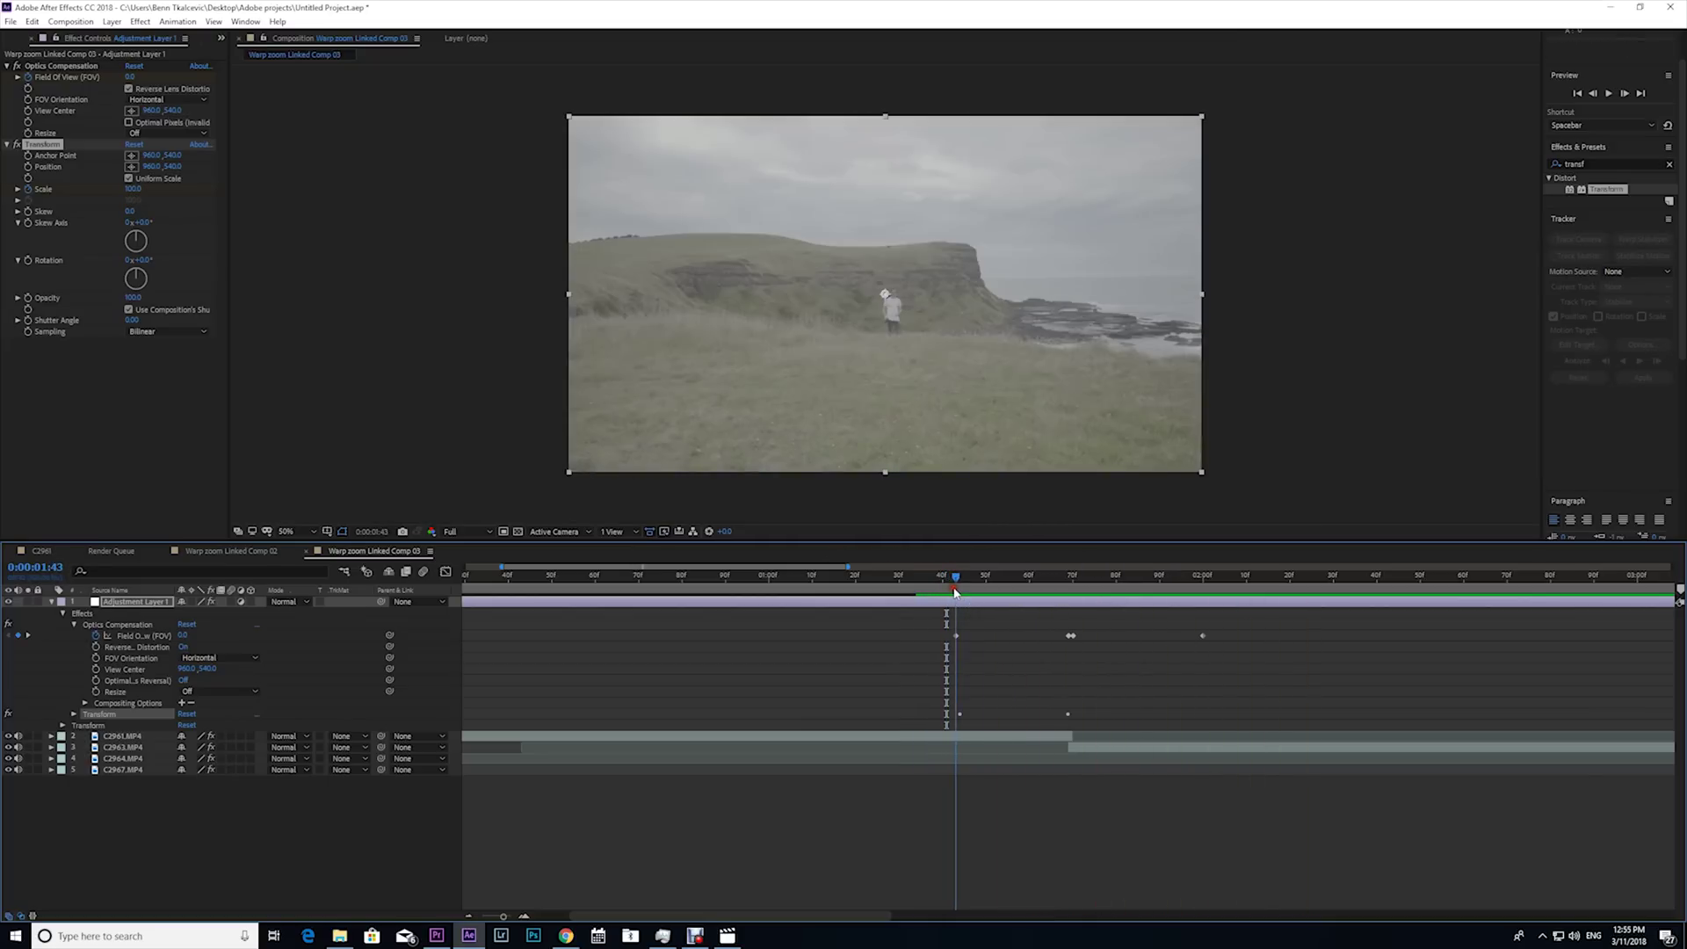
pyautogui.press('space')
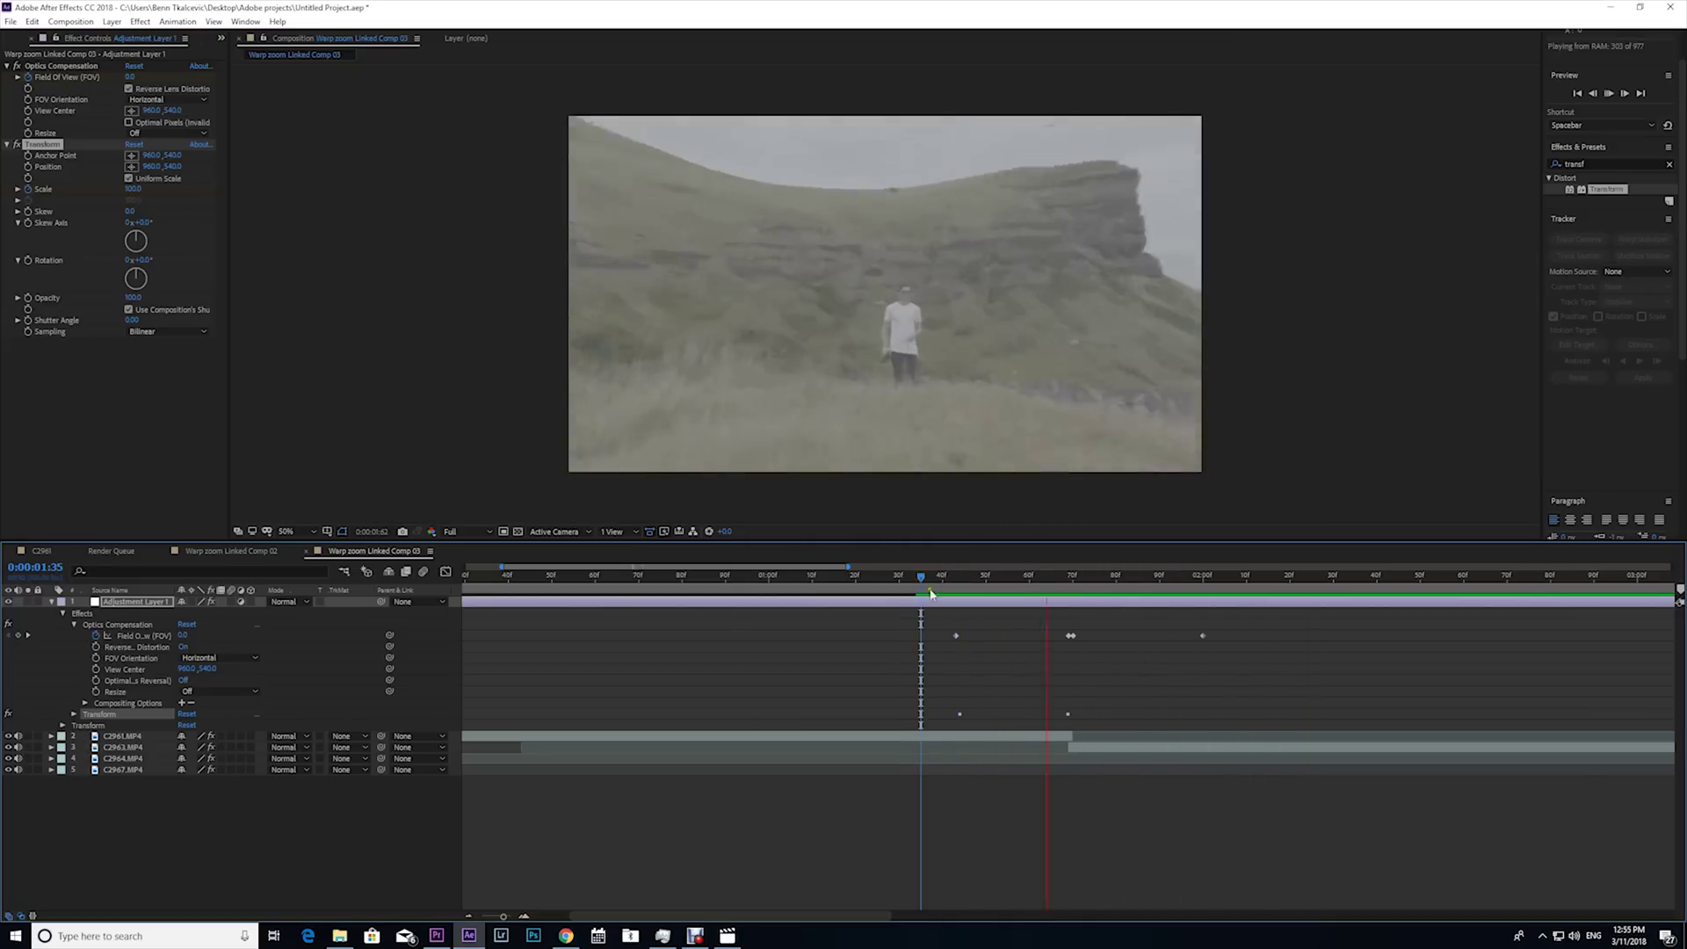
pyautogui.press('space')
pyautogui.click(950, 587)
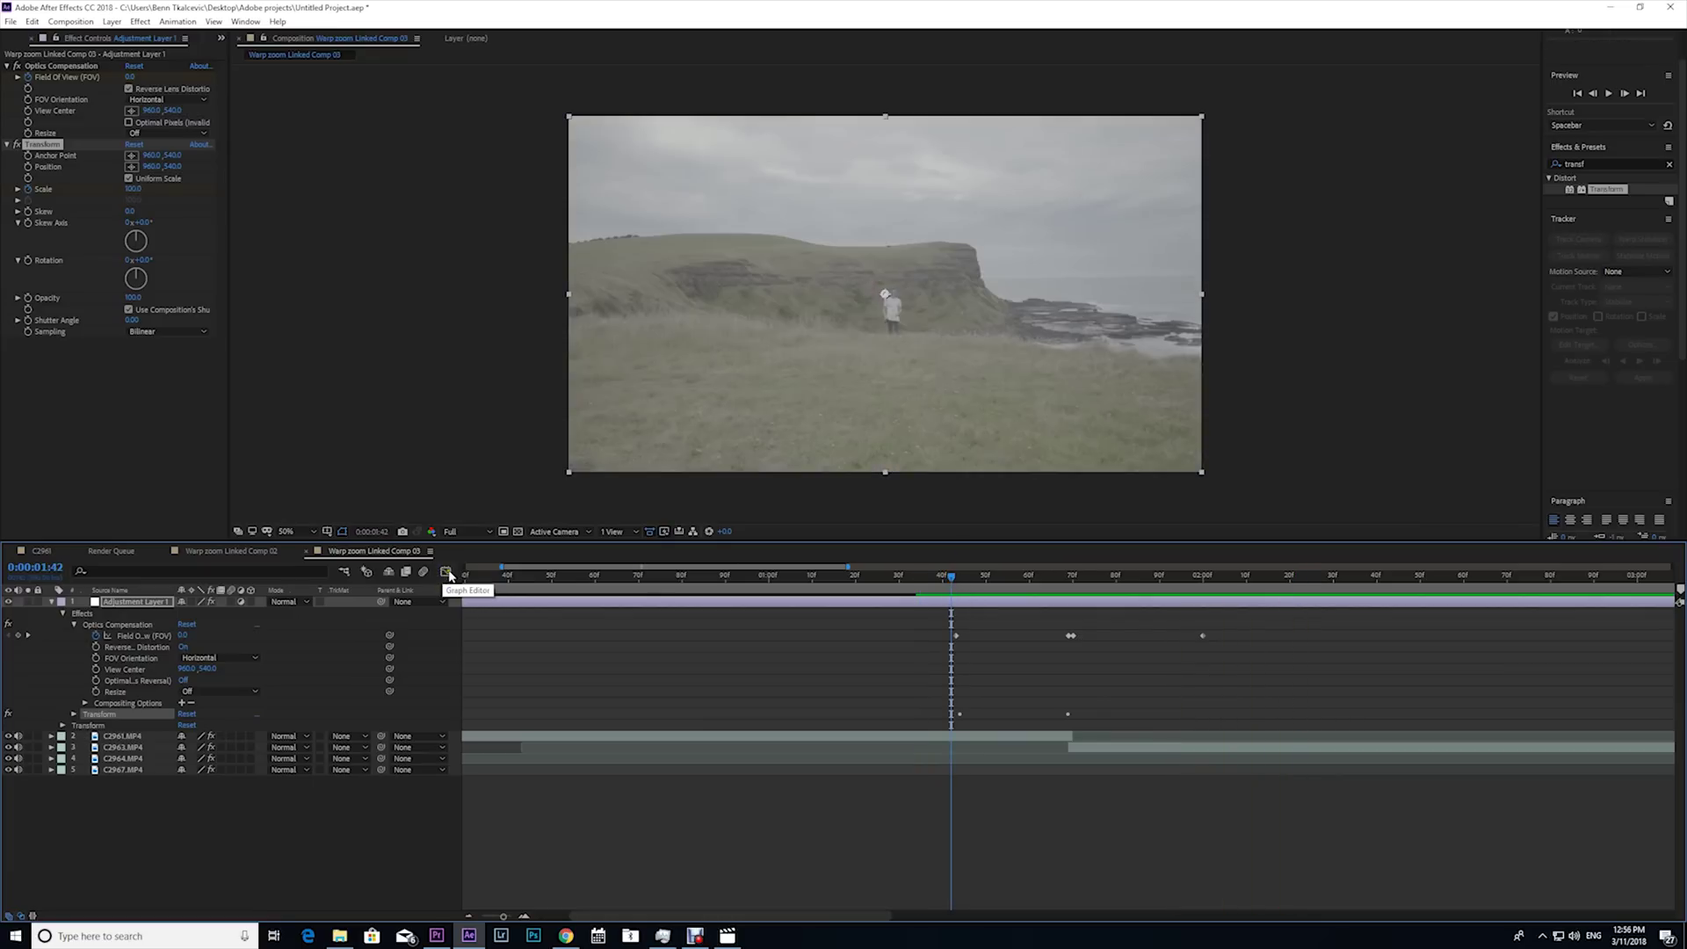
# Step: In the Graph Editor, Easy Ease Out the zoom's starting keyframe and stretch its ease
pyautogui.click(446, 572)
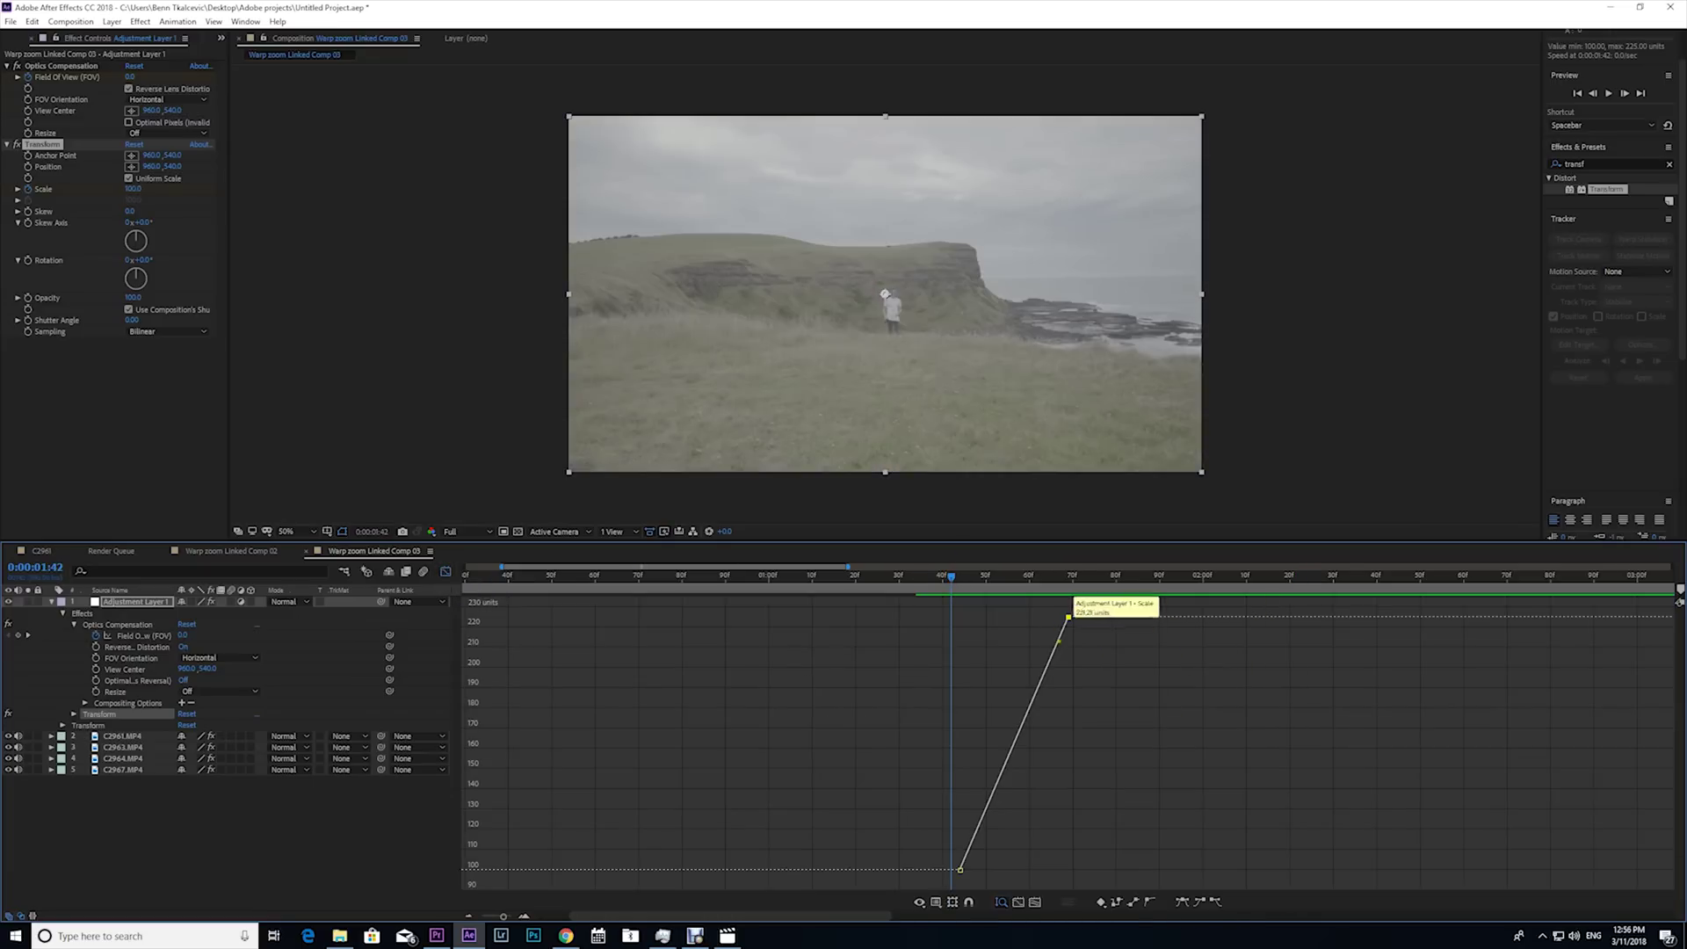
pyautogui.moveTo(950, 577)
pyautogui.mouseDown()
pyautogui.moveTo(1060, 576)
pyautogui.moveTo(960, 603)
pyautogui.mouseUp()
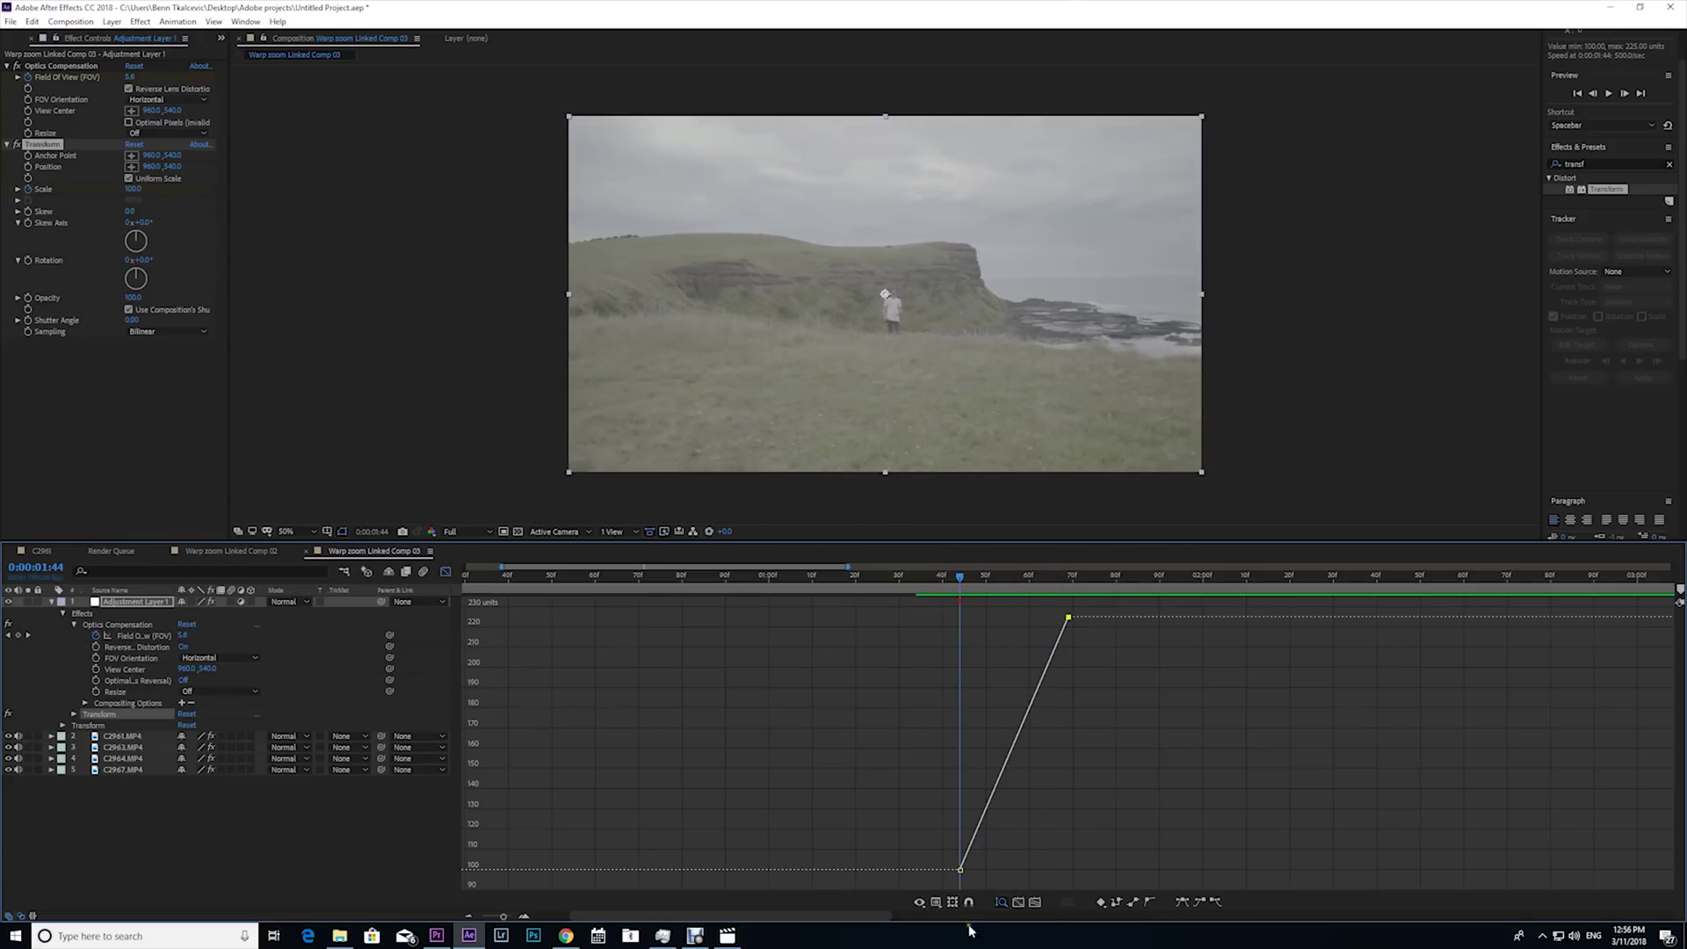
pyautogui.click(961, 874)
pyautogui.click(961, 871)
pyautogui.click(1215, 902)
pyautogui.click(942, 585)
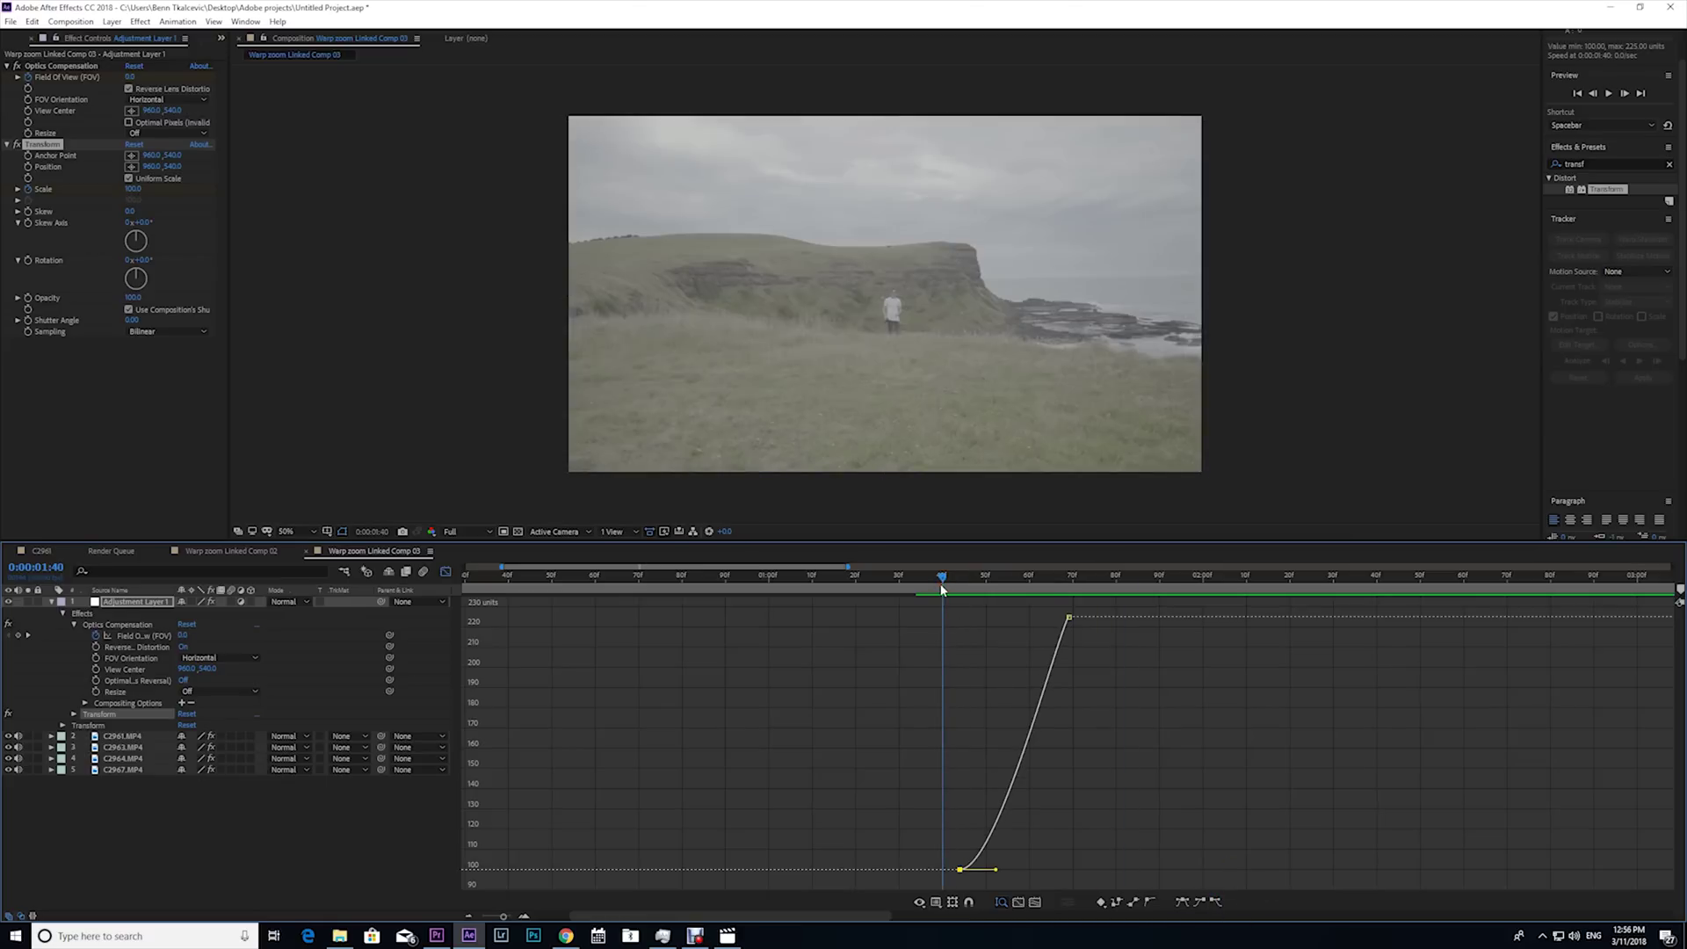
pyautogui.moveTo(942, 587); pyautogui.dragTo(1090, 580)
pyautogui.moveTo(995, 869); pyautogui.dragTo(1067, 869)
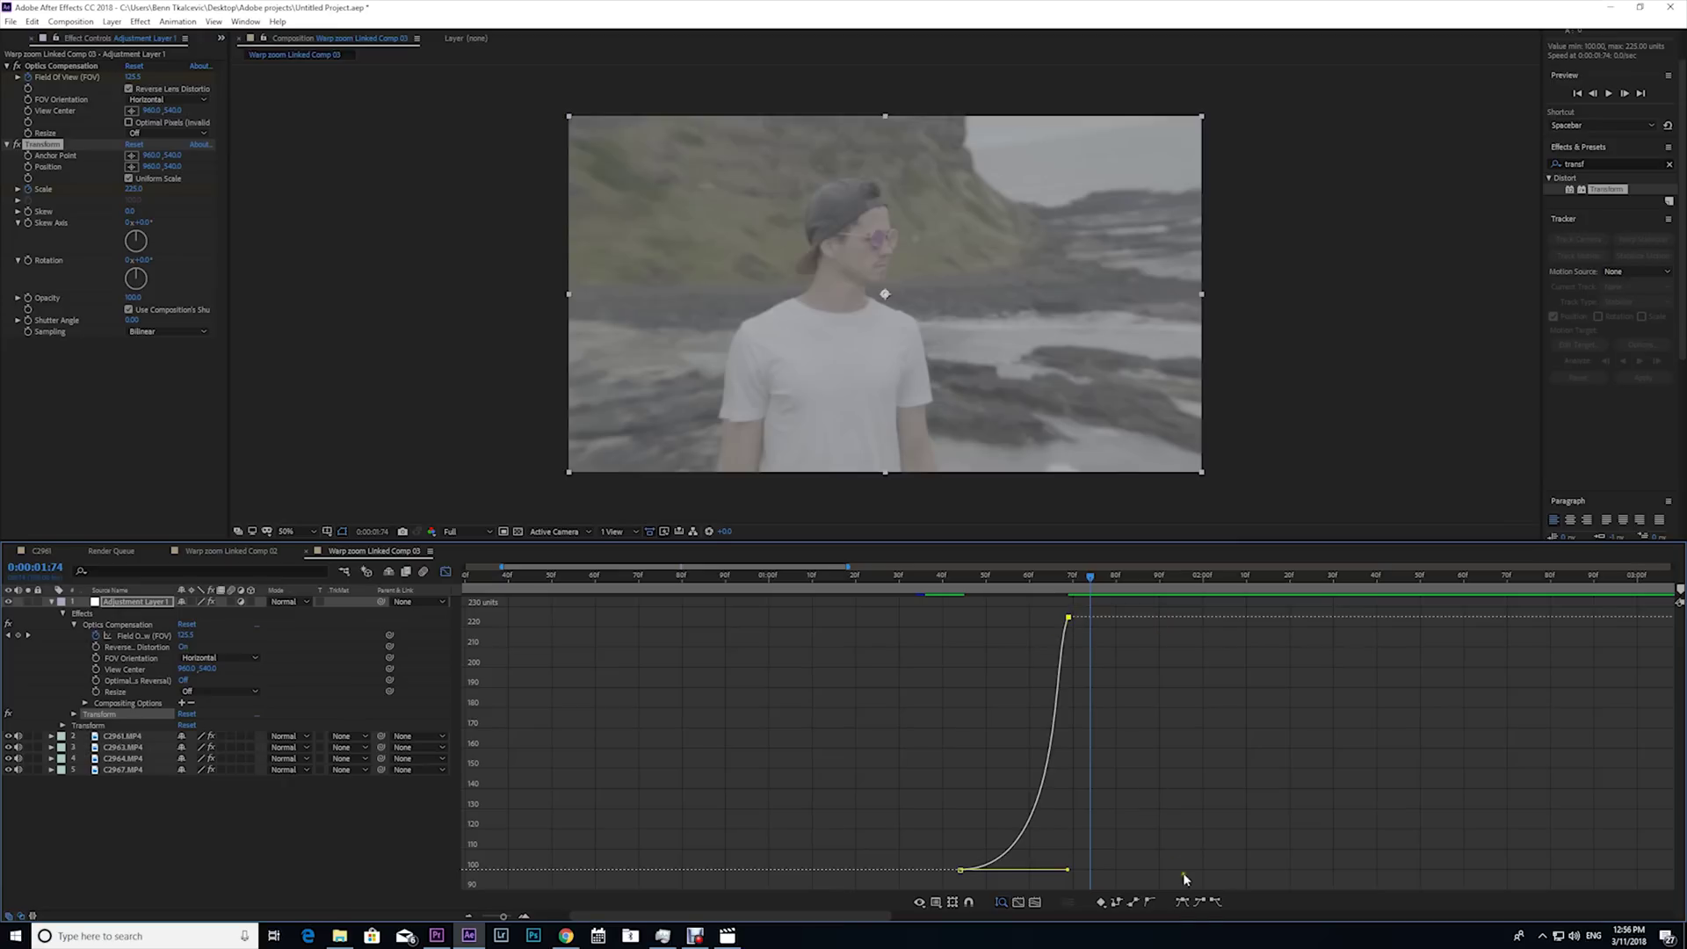
# Step: Easy Ease In the top Scale keyframe, steepen the curve, and preview the eased zoom
pyautogui.click(1200, 903)
pyautogui.moveTo(1033, 616); pyautogui.dragTo(1074, 782)
pyautogui.press('space')
pyautogui.moveTo(960, 582); pyautogui.dragTo(1012, 594)
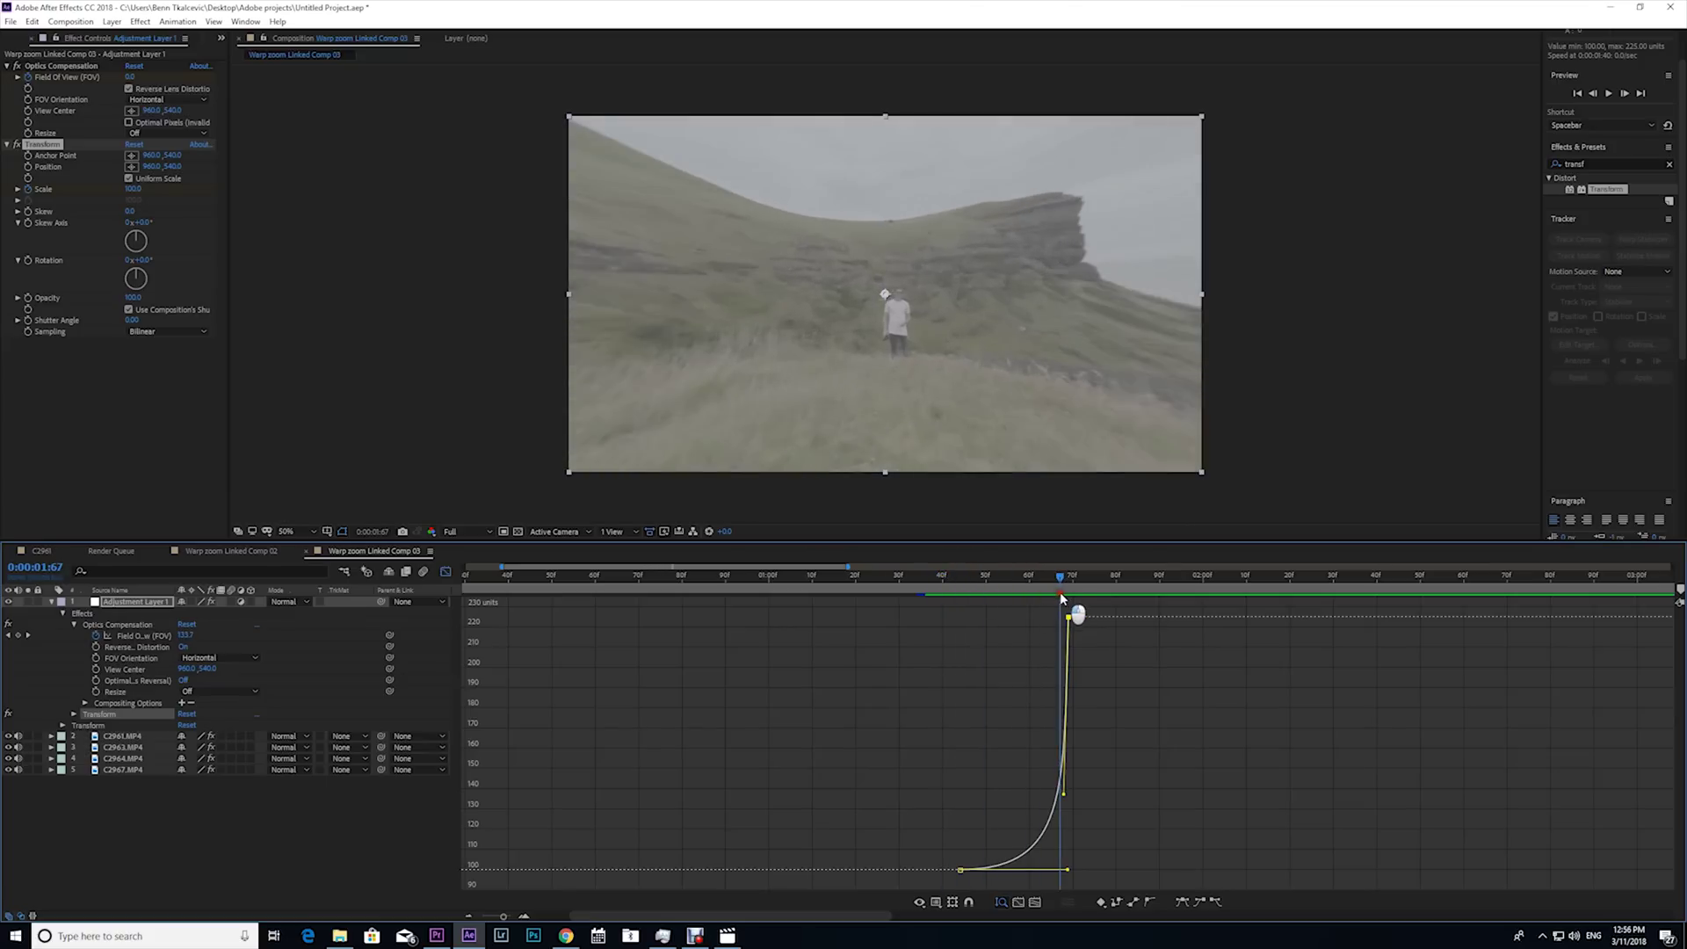
pyautogui.moveTo(1062, 597); pyautogui.dragTo(1069, 597)
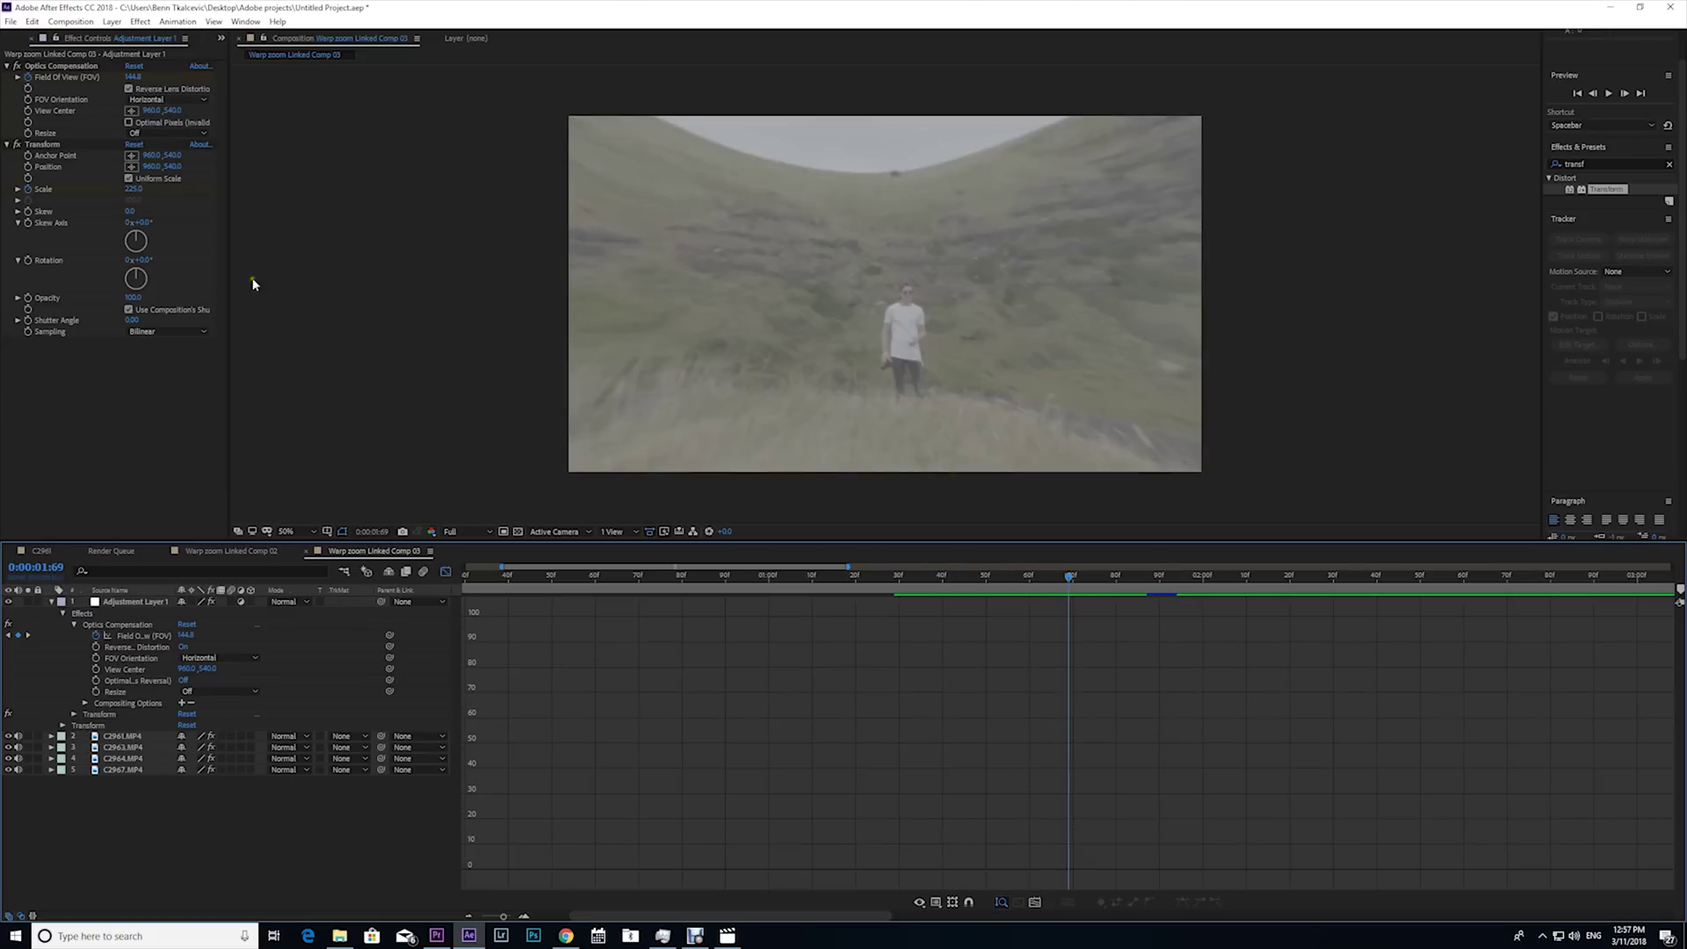
# Step: Raise the Scale peak at the cut to about 357 and scrub through the zoom
pyautogui.moveTo(133, 189); pyautogui.dragTo(224, 190)
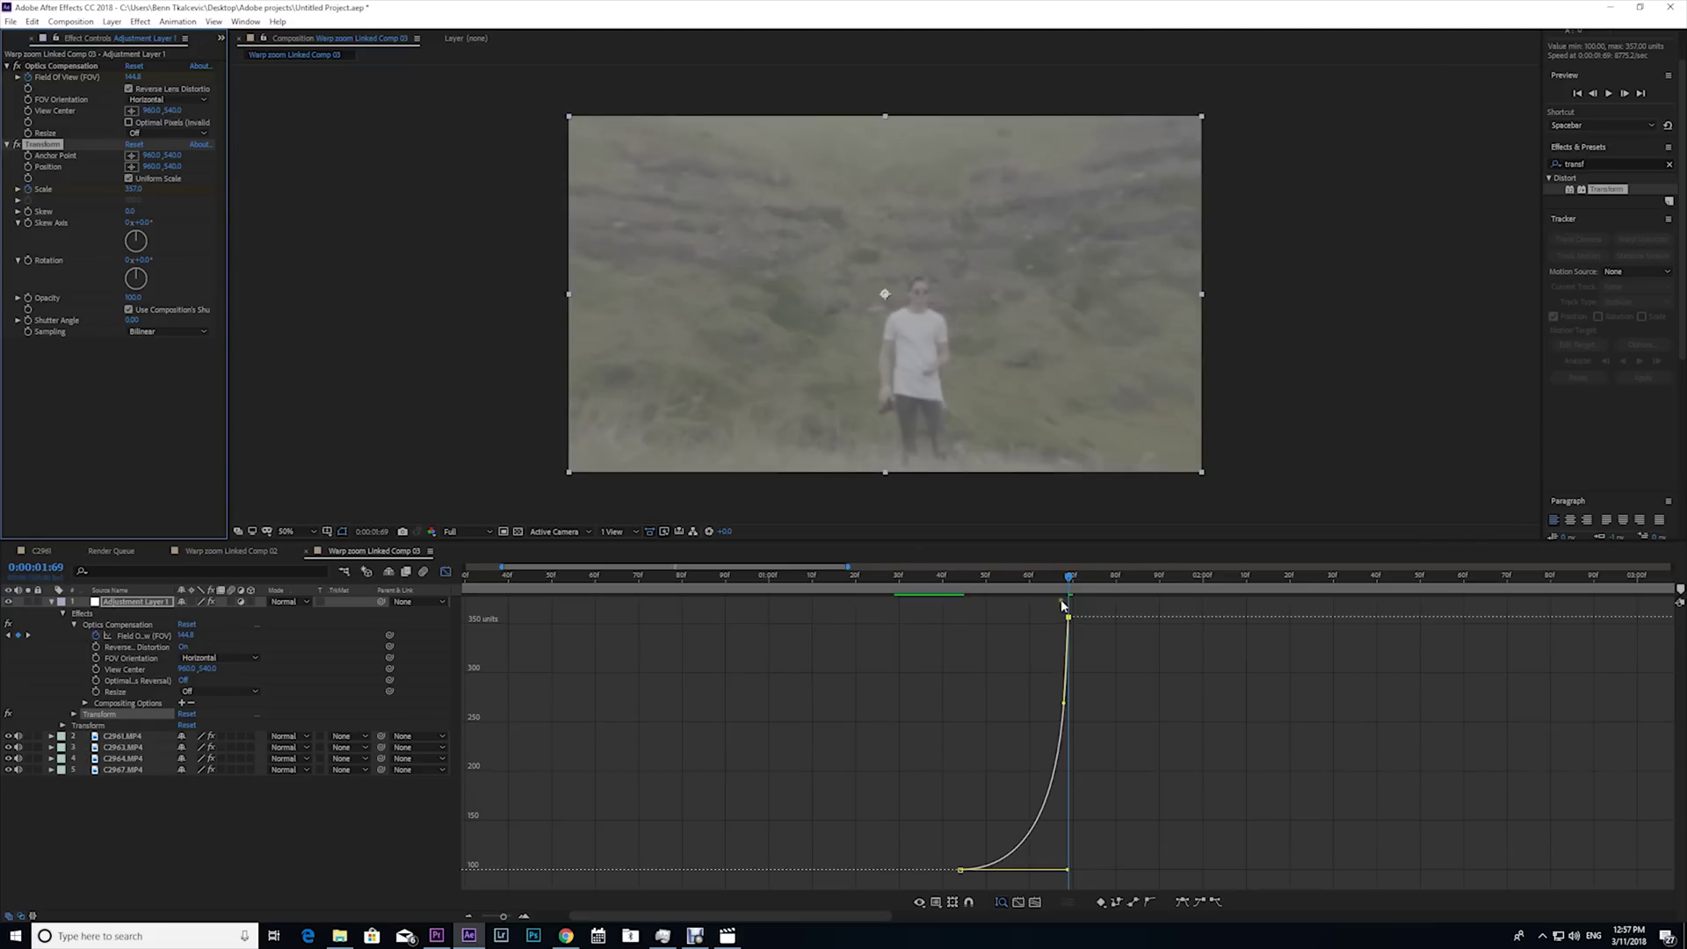
pyautogui.hotkey('shift', 'F3')
pyautogui.click(951, 578)
pyautogui.moveTo(957, 585); pyautogui.dragTo(1037, 587)
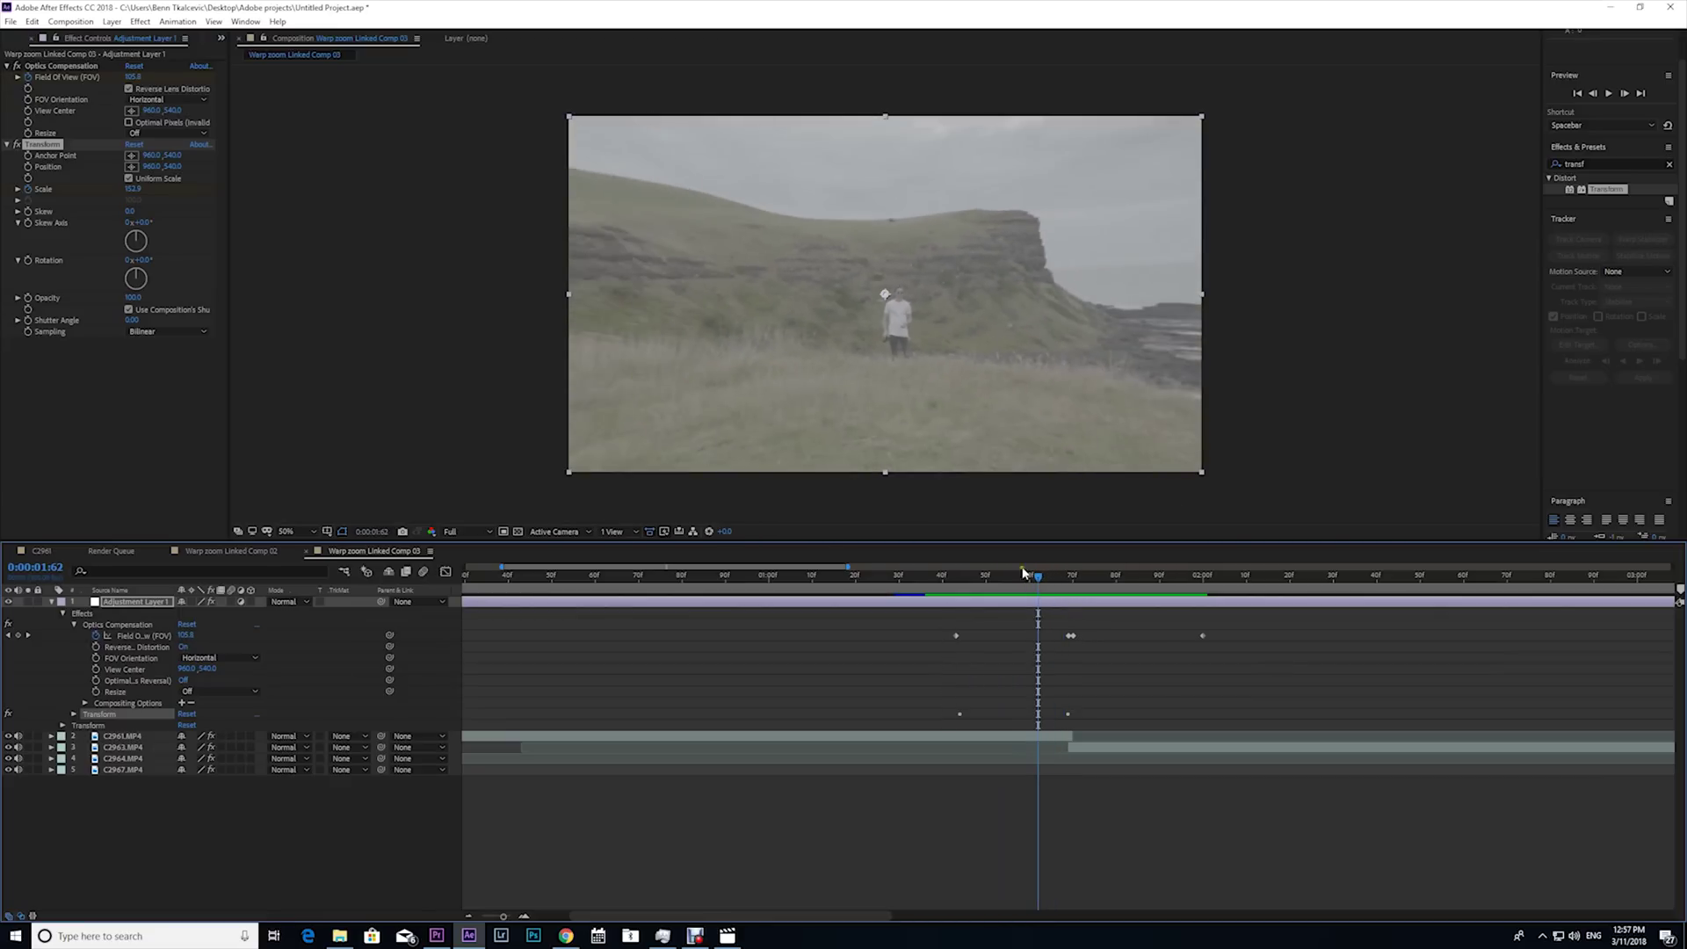
# Step: Push the next Field of View keyframe up to 167.5 and scrub back to the 1:70 cut
pyautogui.press('k')
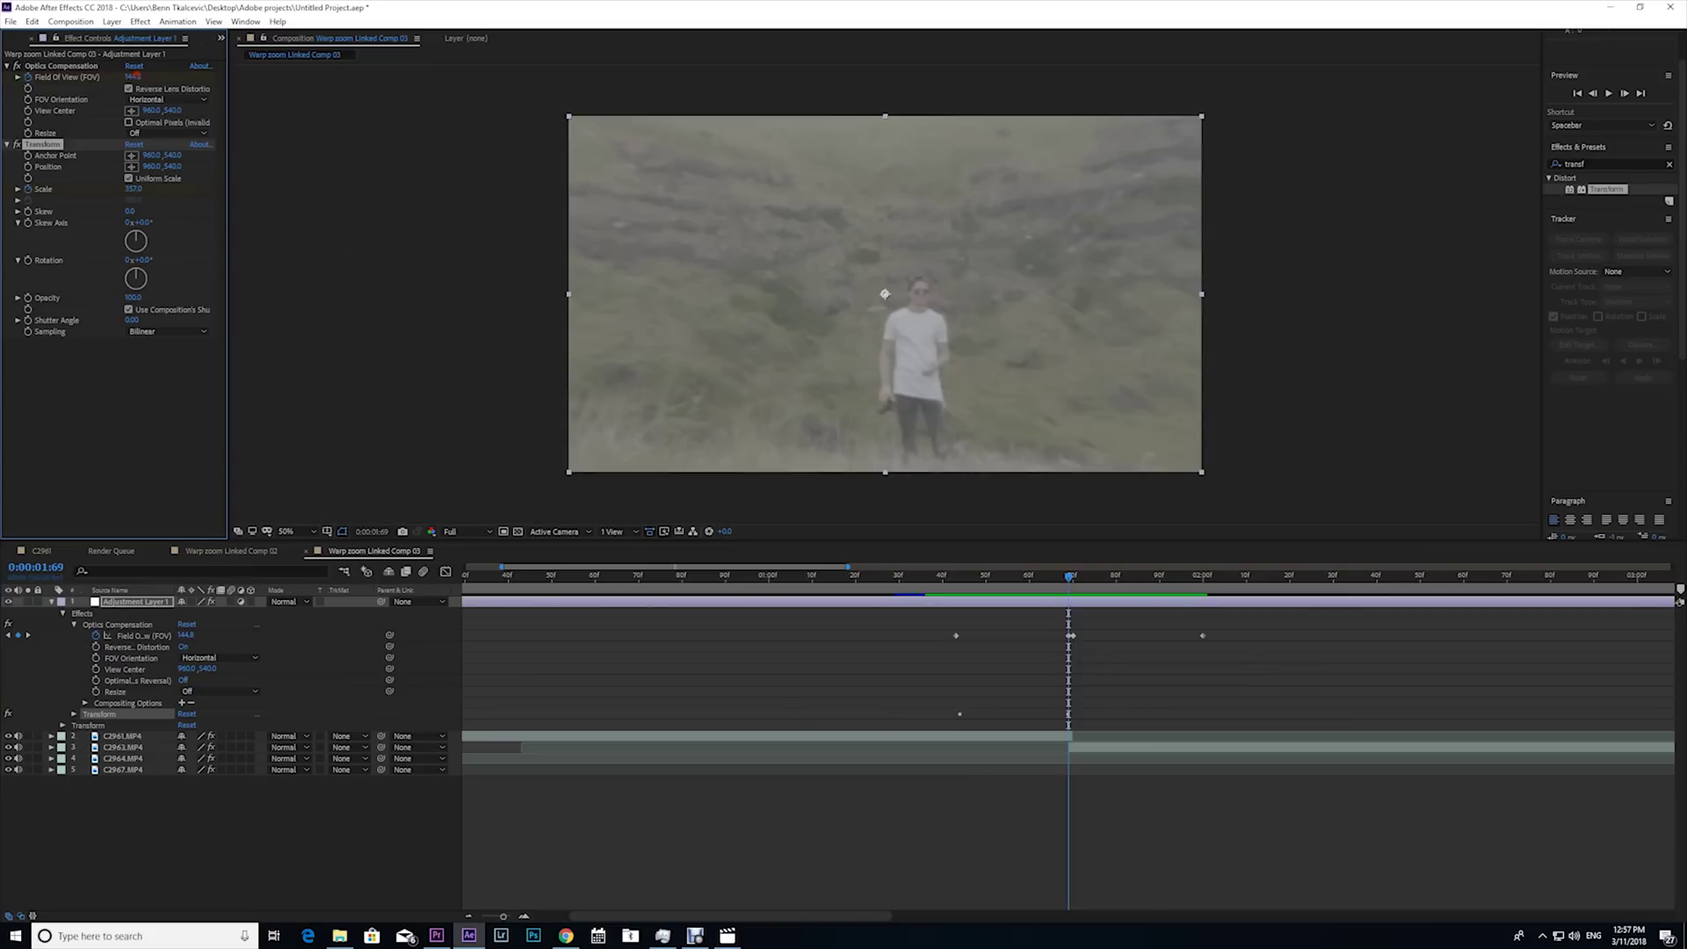
pyautogui.moveTo(136, 76); pyautogui.dragTo(295, 83)
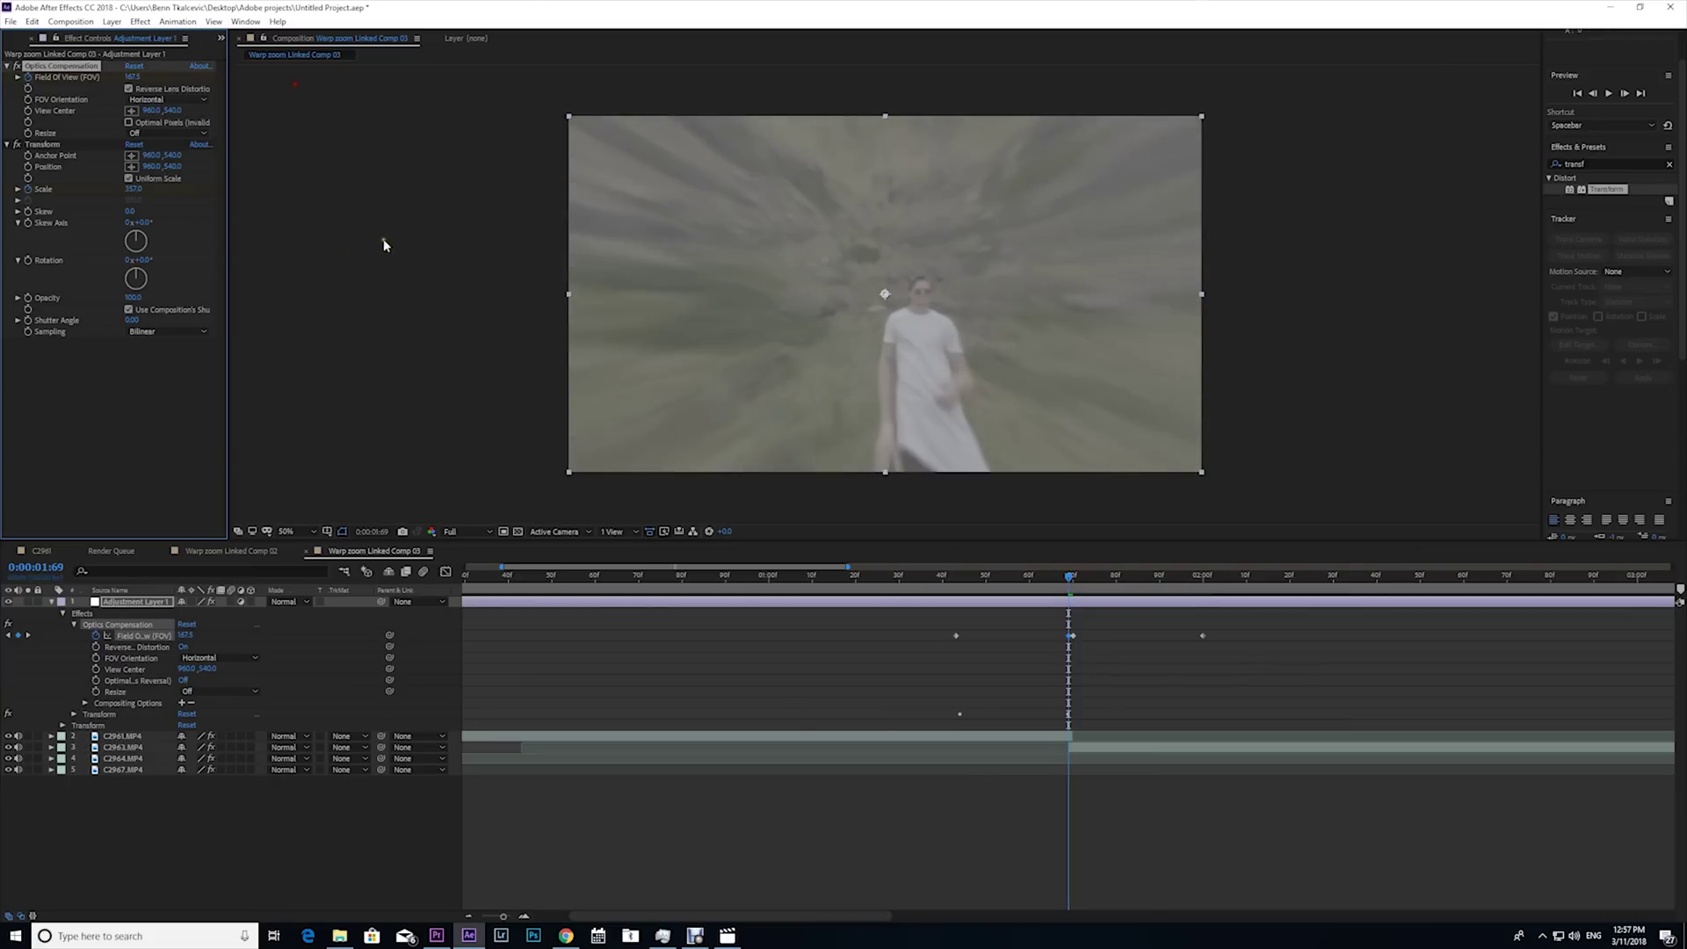
pyautogui.moveTo(1069, 582); pyautogui.dragTo(945, 590)
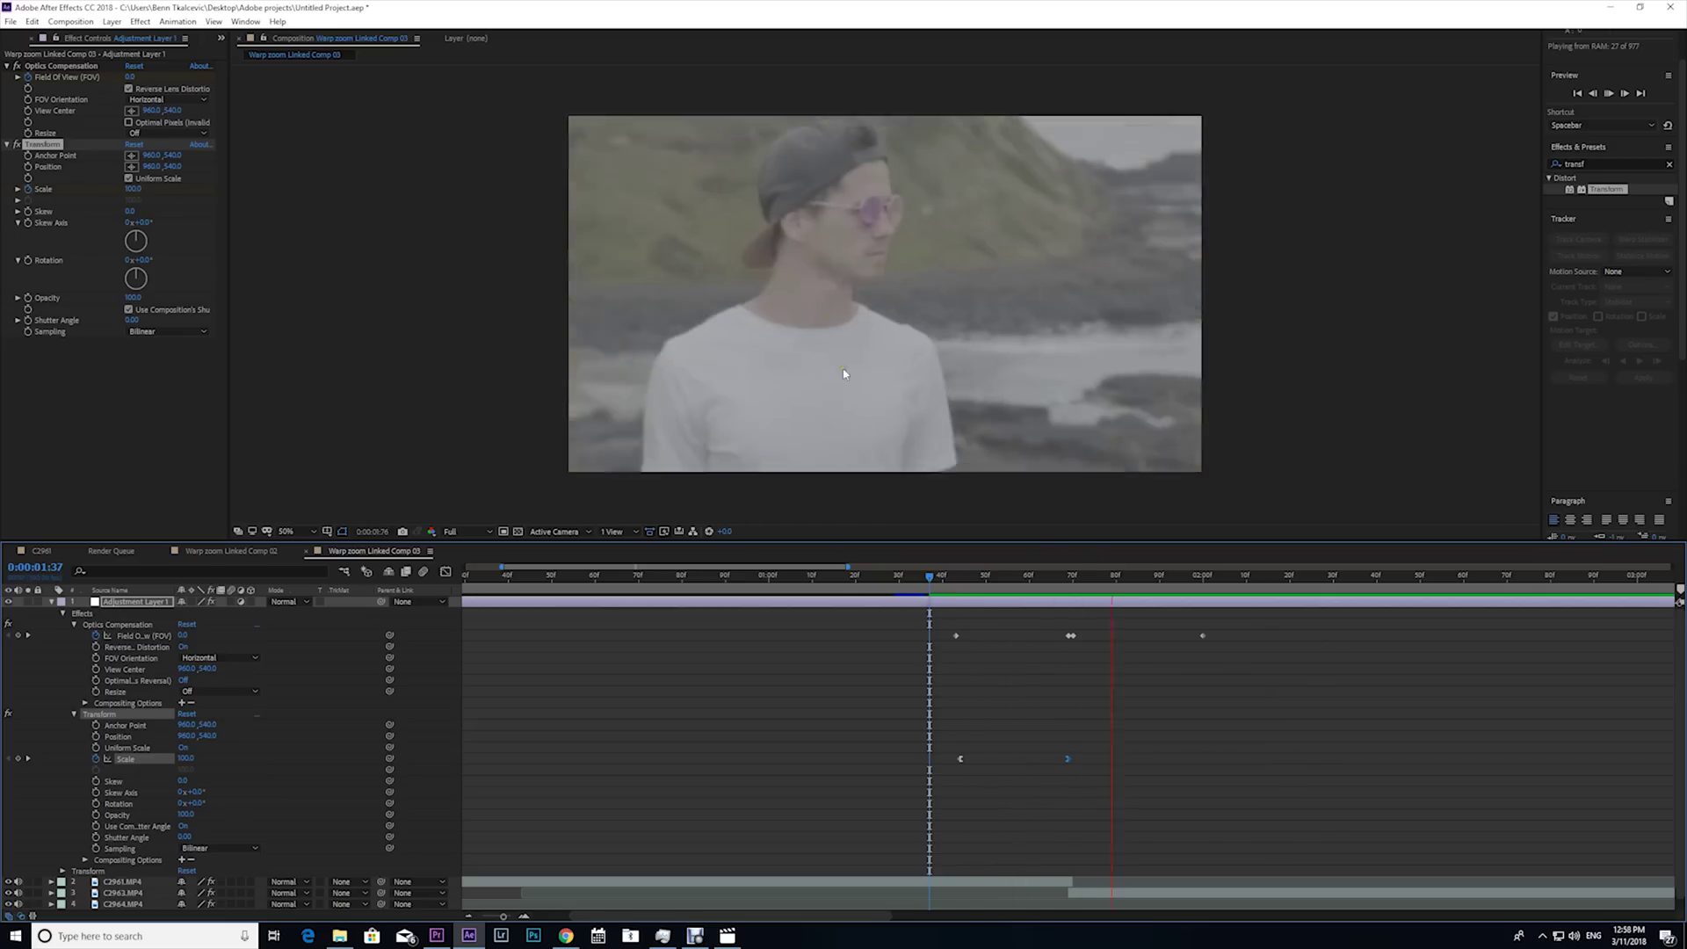
pyautogui.moveTo(941, 576); pyautogui.dragTo(1073, 594)
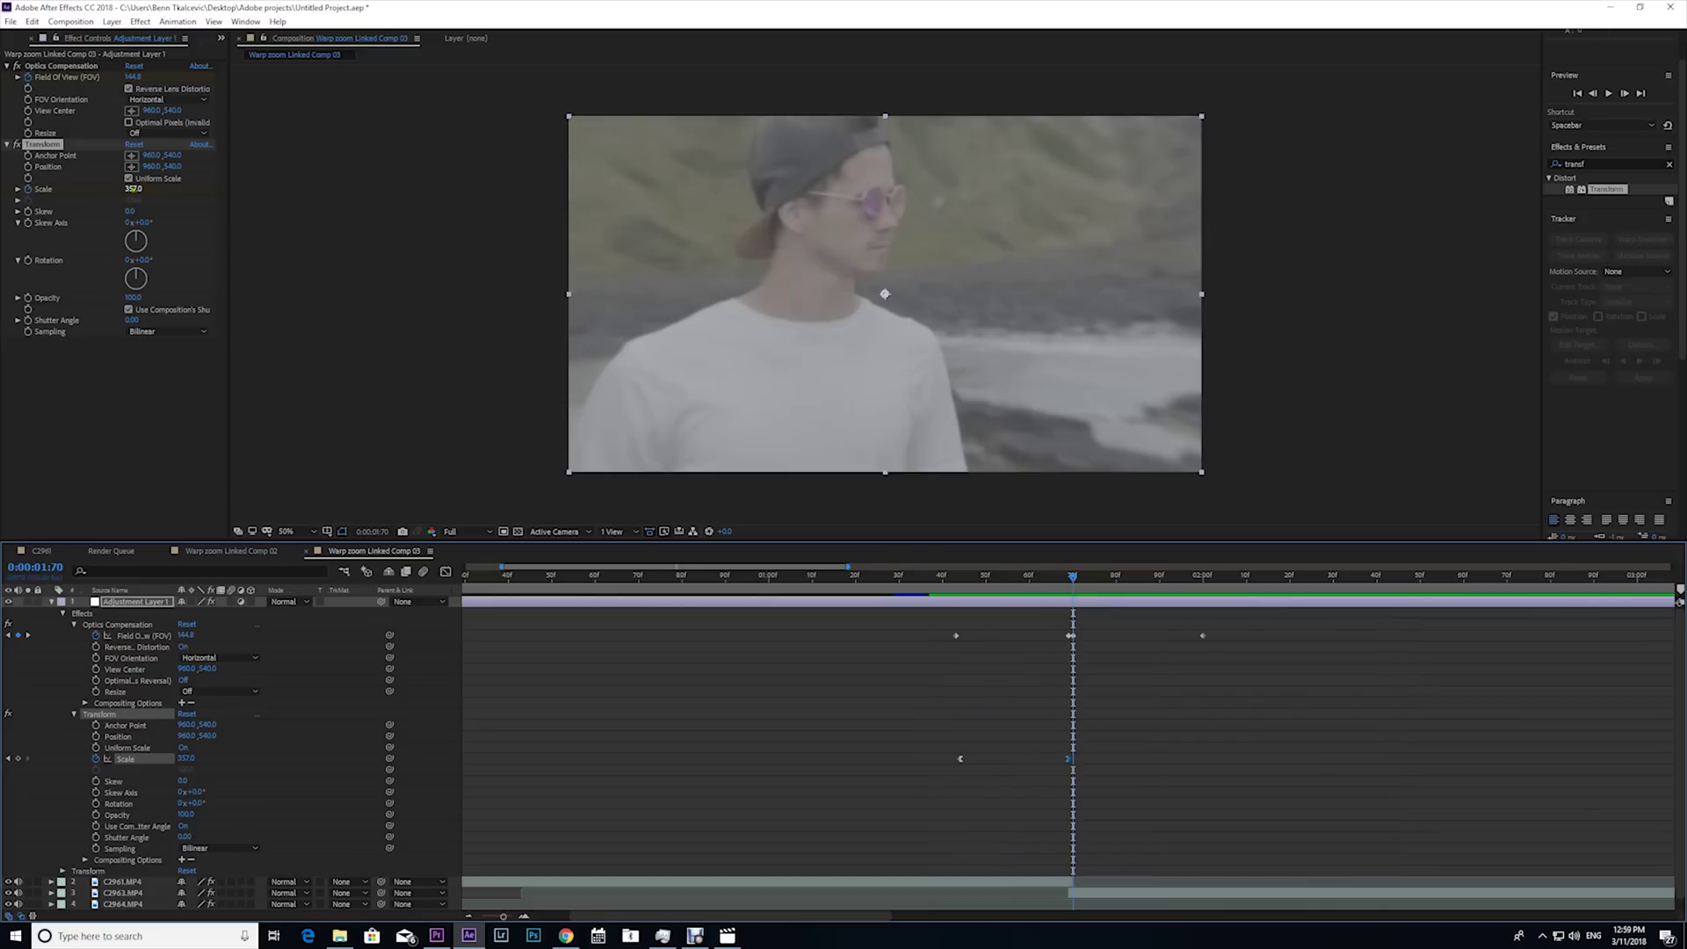
# Step: At the 1:70 cut, set Scale to 101 and then shrink it down to 26
pyautogui.write('101')
pyautogui.press('Return')
pyautogui.moveTo(132, 188); pyautogui.dragTo(87, 189)
# Step: Key Scale back to 100 at 0:00:02:00, then return to 1:70
pyautogui.moveTo(1073, 590); pyautogui.dragTo(1203, 590)
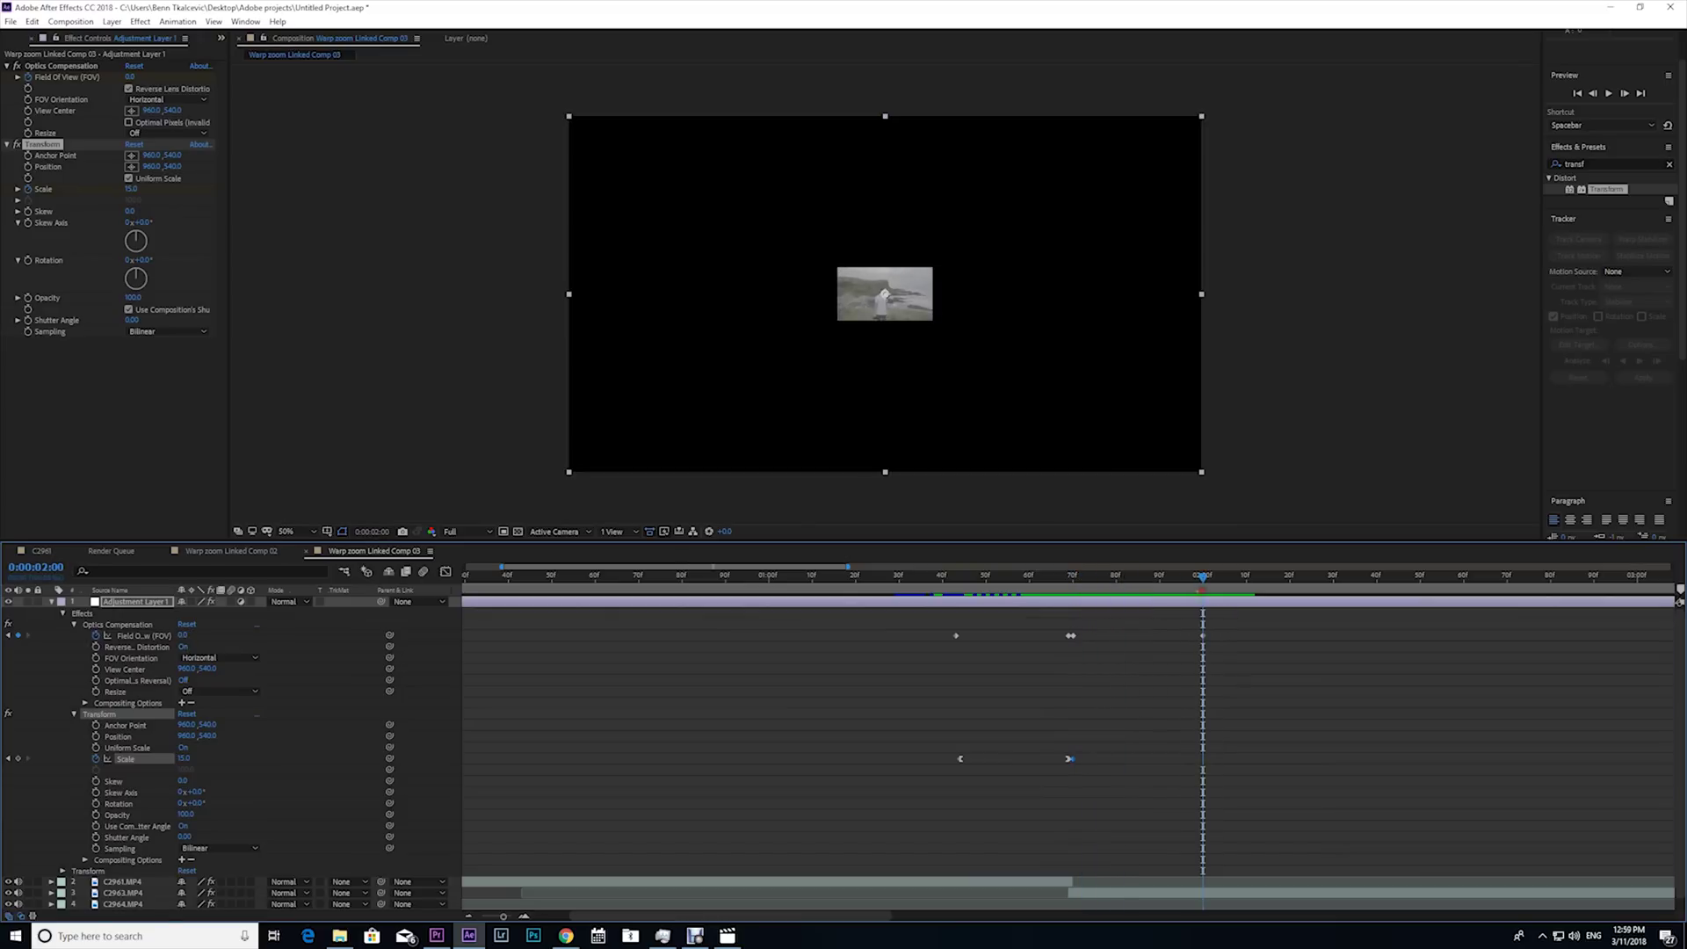
pyautogui.click(130, 188)
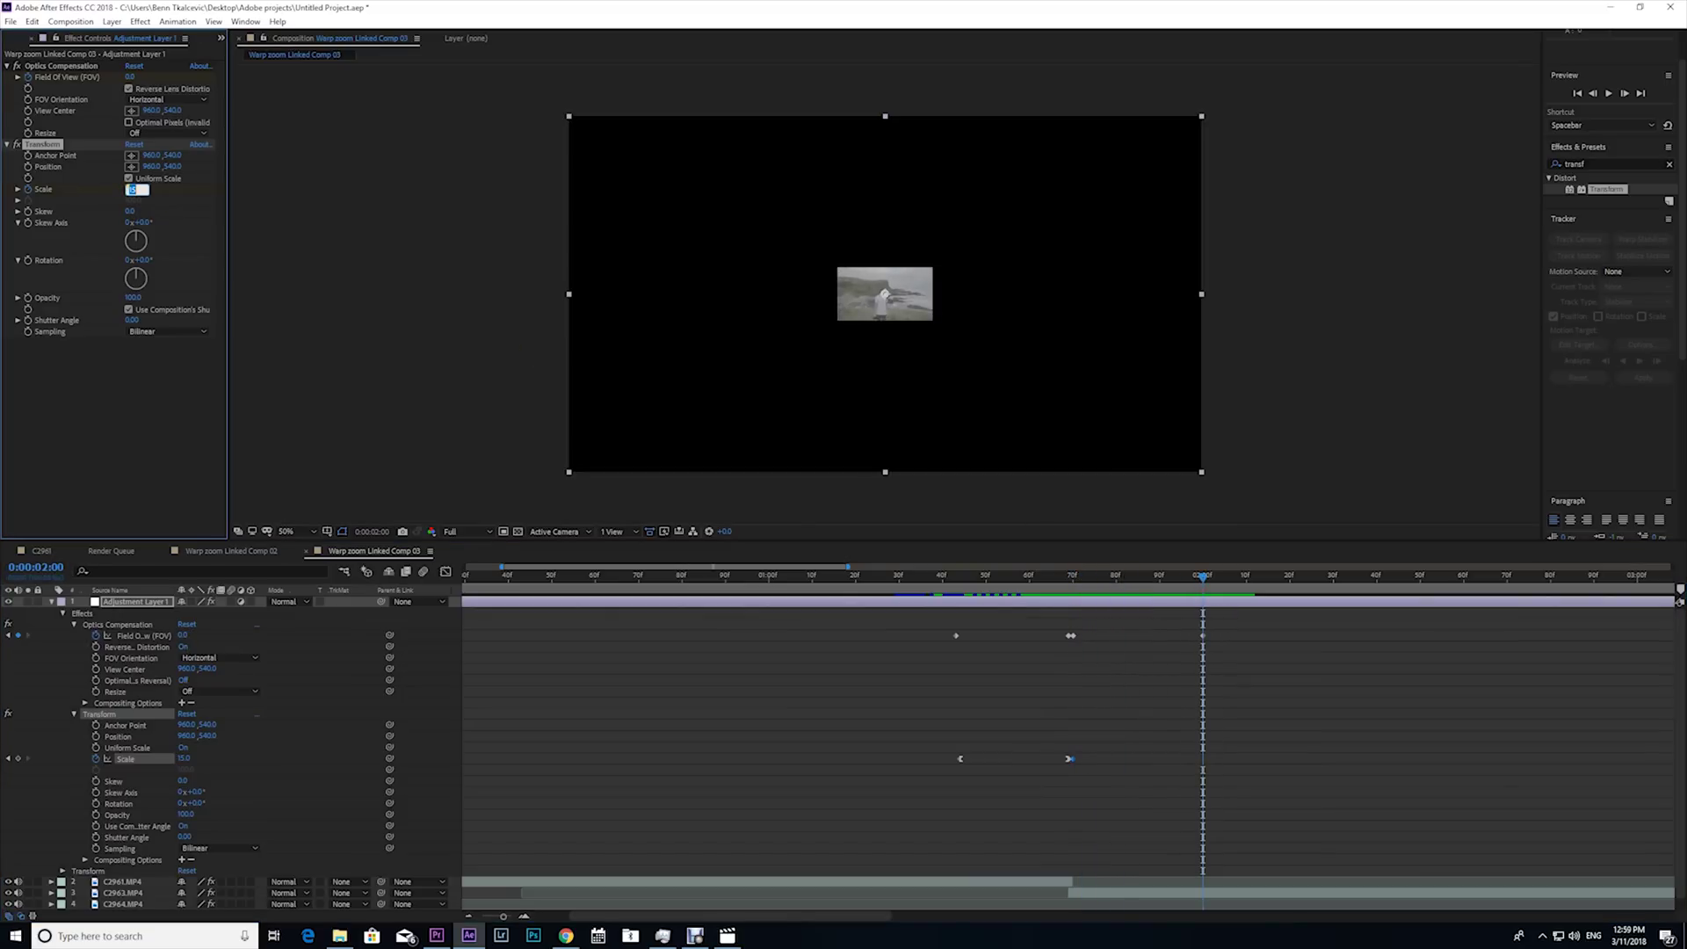
pyautogui.write('100')
pyautogui.press('Return')
pyautogui.moveTo(1203, 576); pyautogui.dragTo(1060, 581)
# Step: Apply Motion Tile to the adjustment layer and move it above Optics Compensation
pyautogui.hotkey('ctrl', '5')
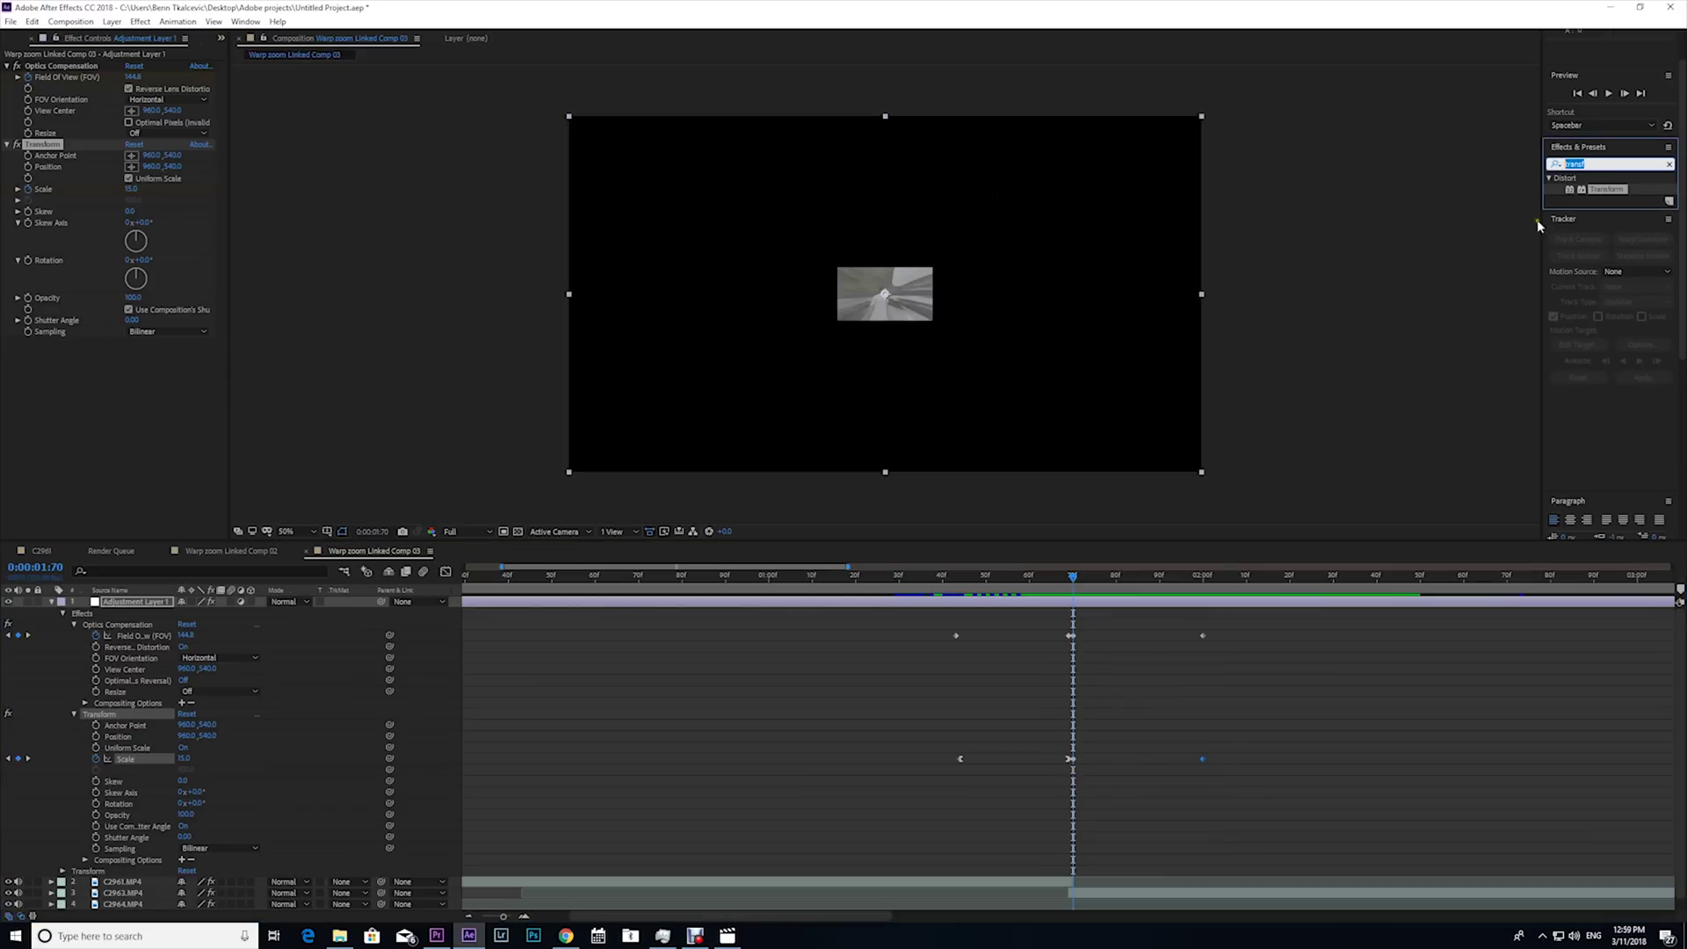
pyautogui.write('motion tile')
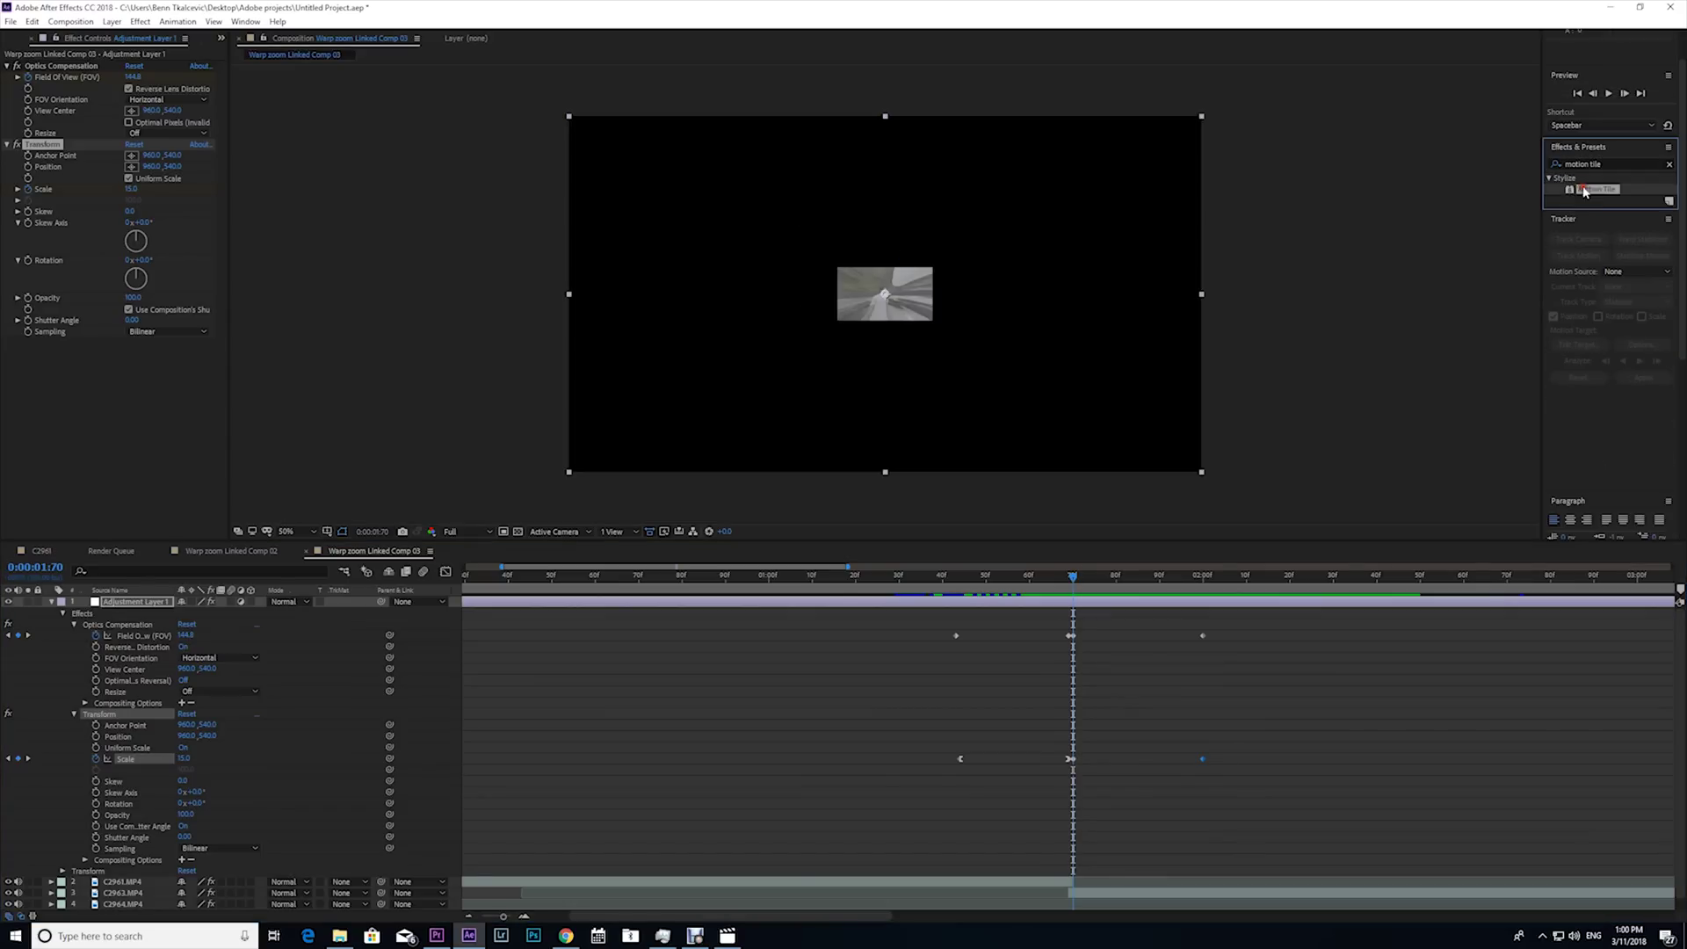
pyautogui.moveTo(1585, 191); pyautogui.dragTo(906, 609)
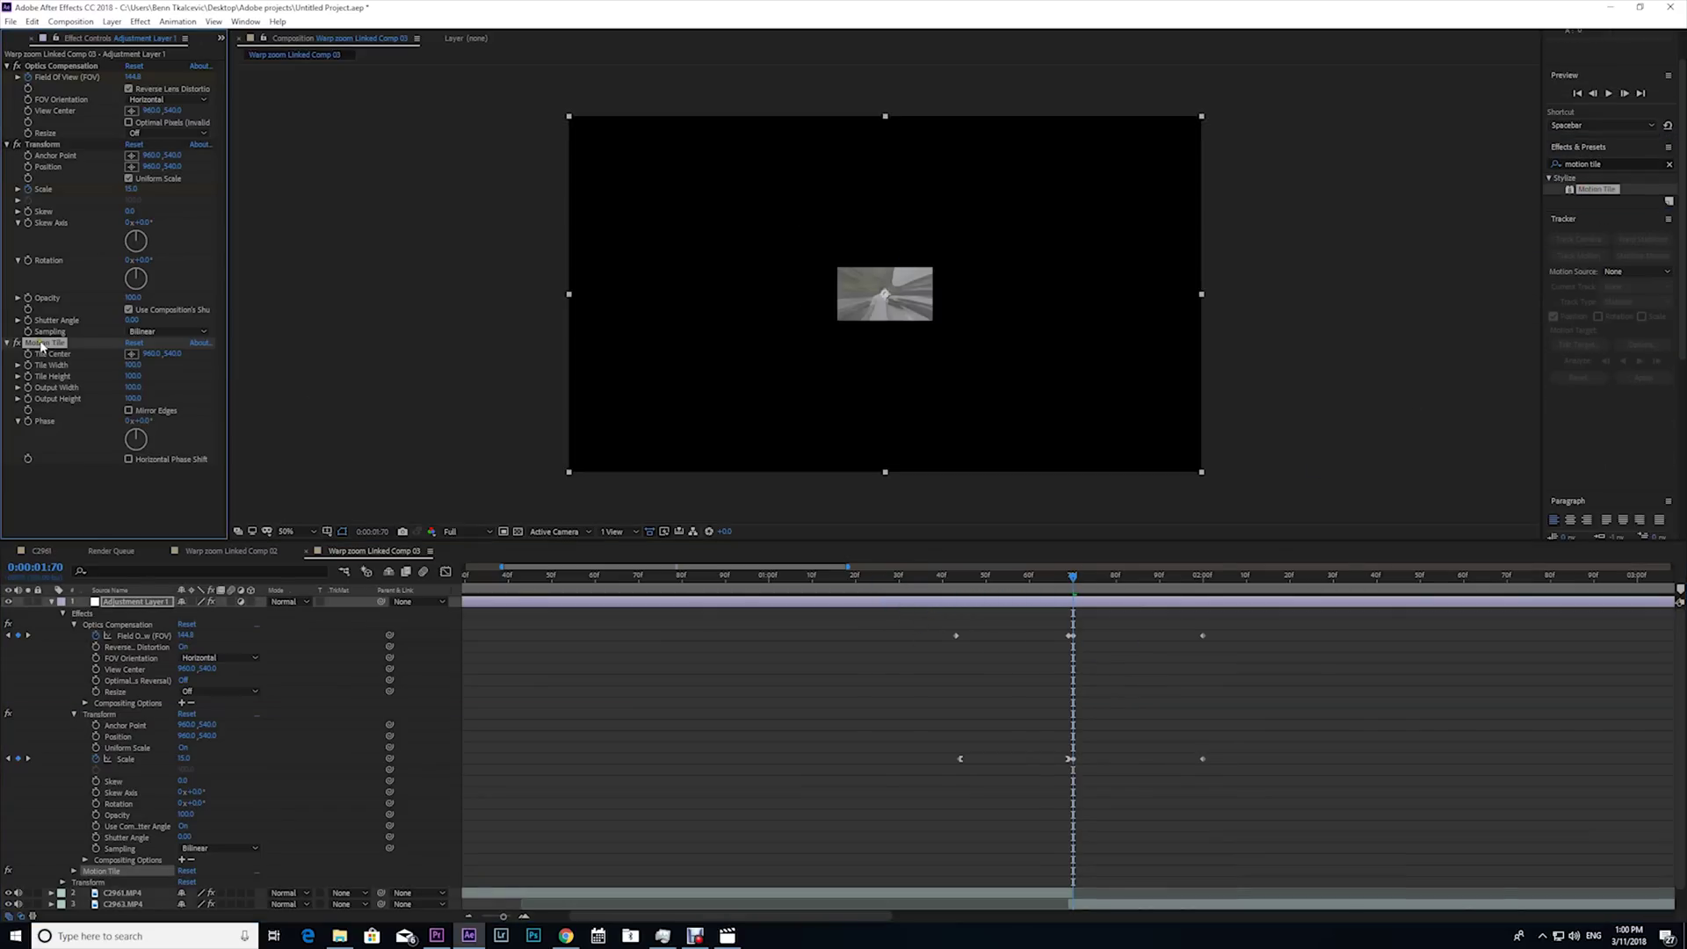
pyautogui.moveTo(49, 342); pyautogui.dragTo(67, 74)
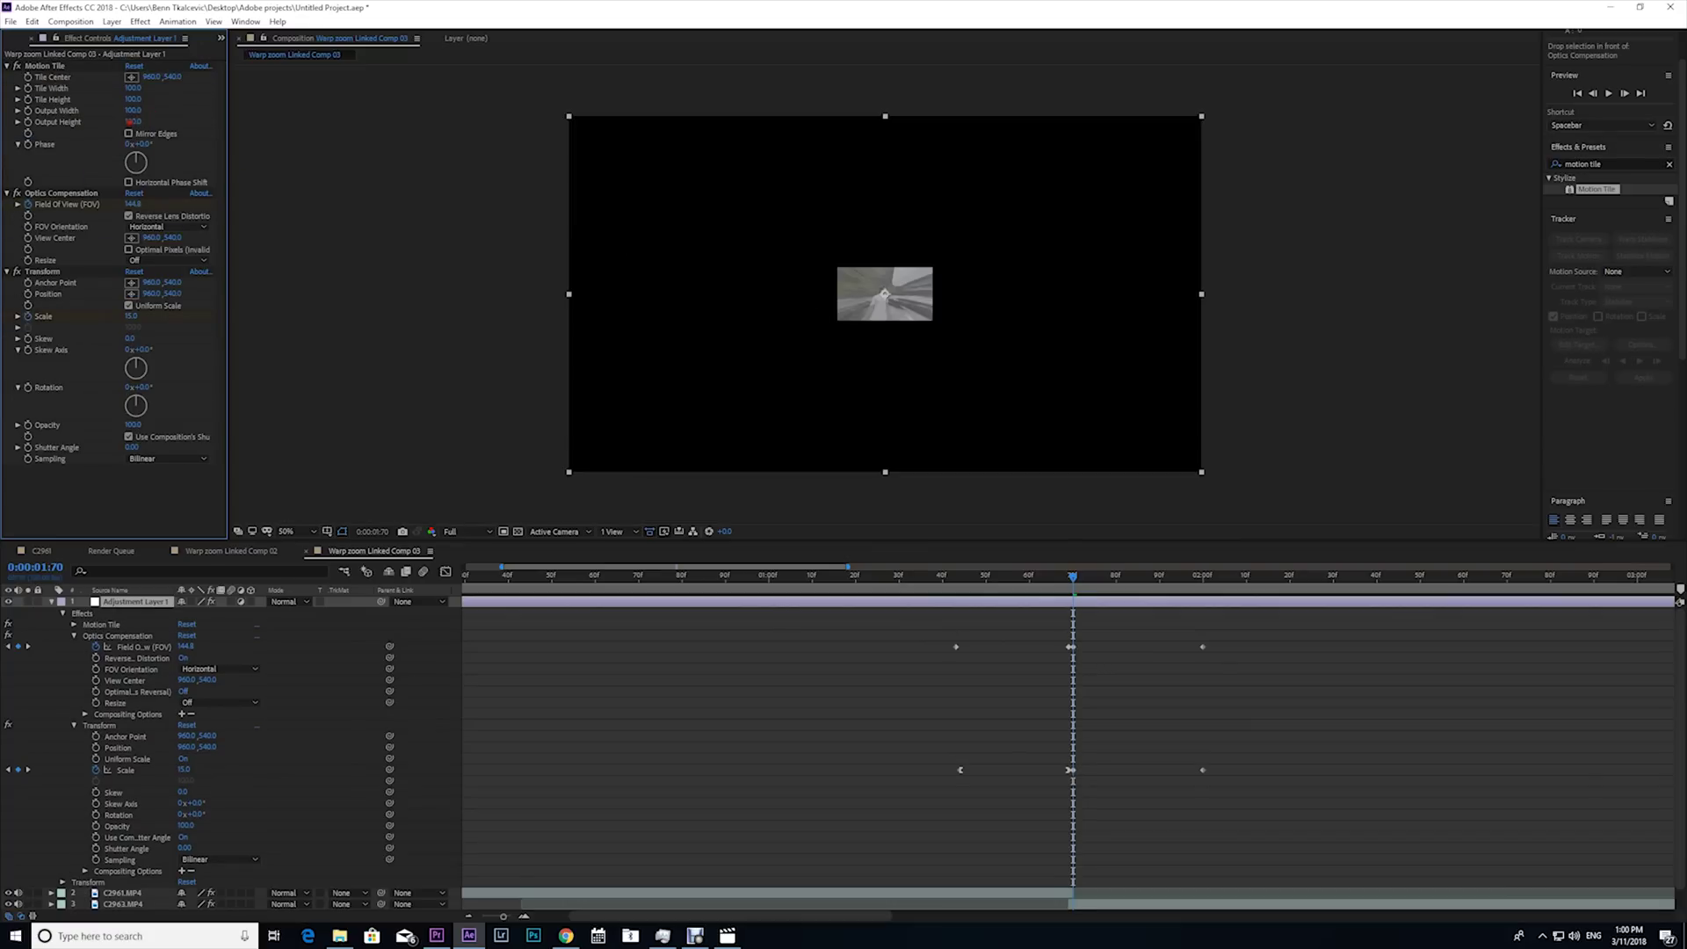
# Step: Raise Motion Tile's output height to 750 and width, and turn on Mirror Edges
pyautogui.moveTo(133, 121); pyautogui.dragTo(1340, 339)
pyautogui.click(133, 111)
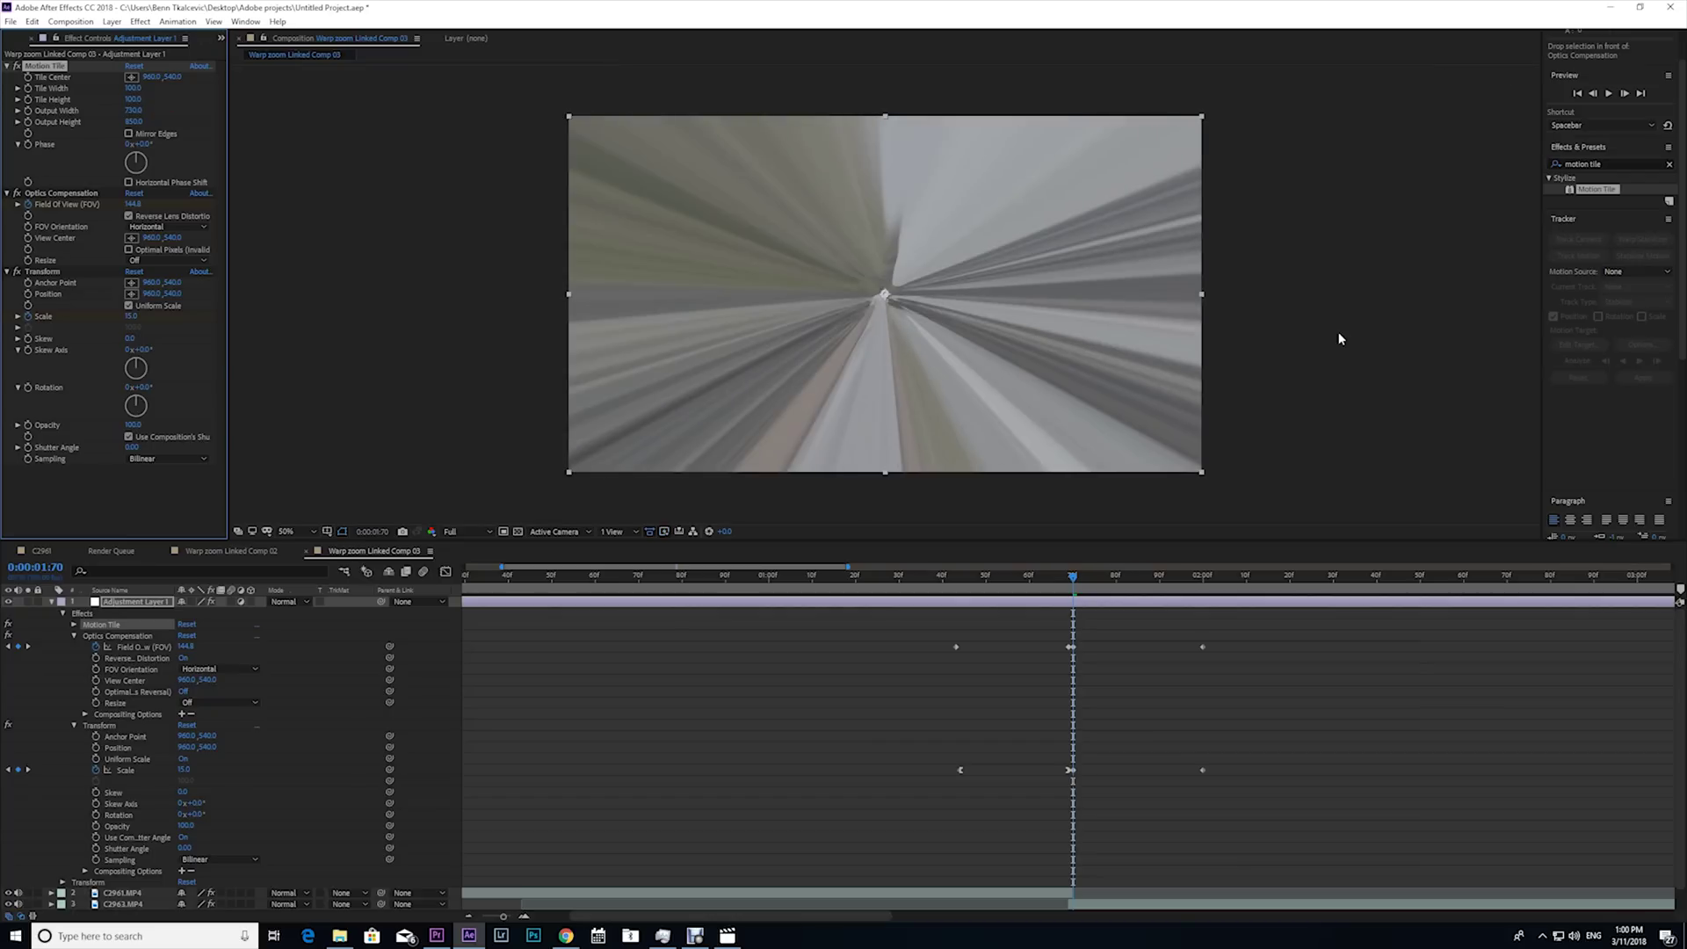
pyautogui.press('pageup')
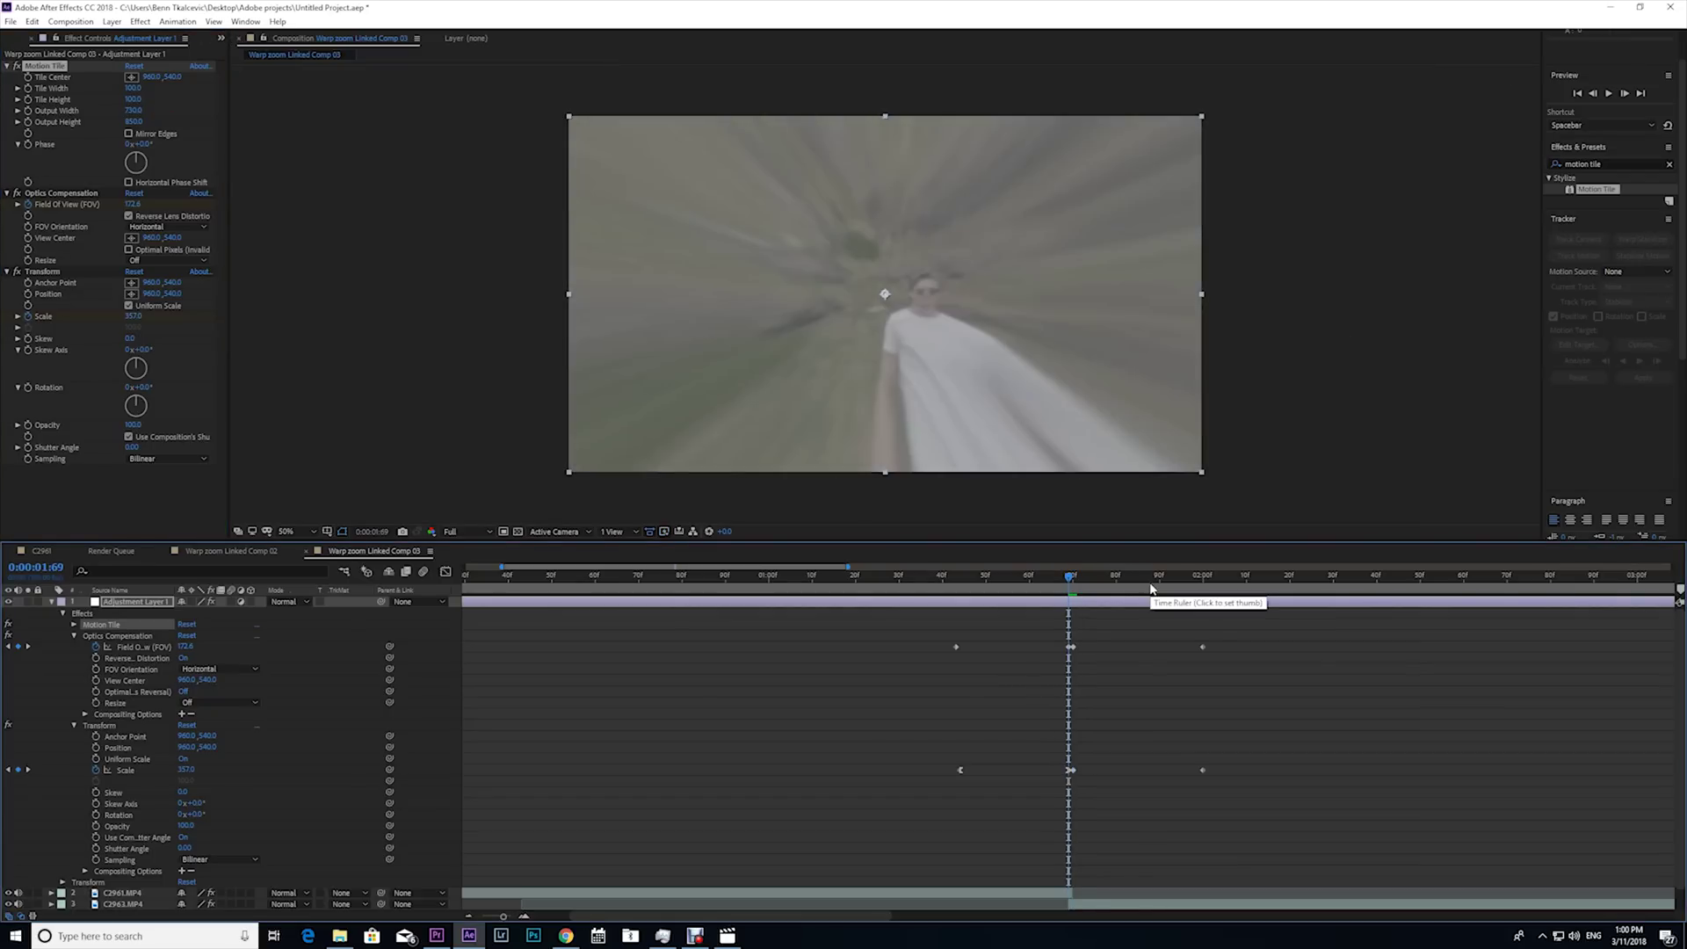
pyautogui.moveTo(1151, 589); pyautogui.dragTo(1130, 584)
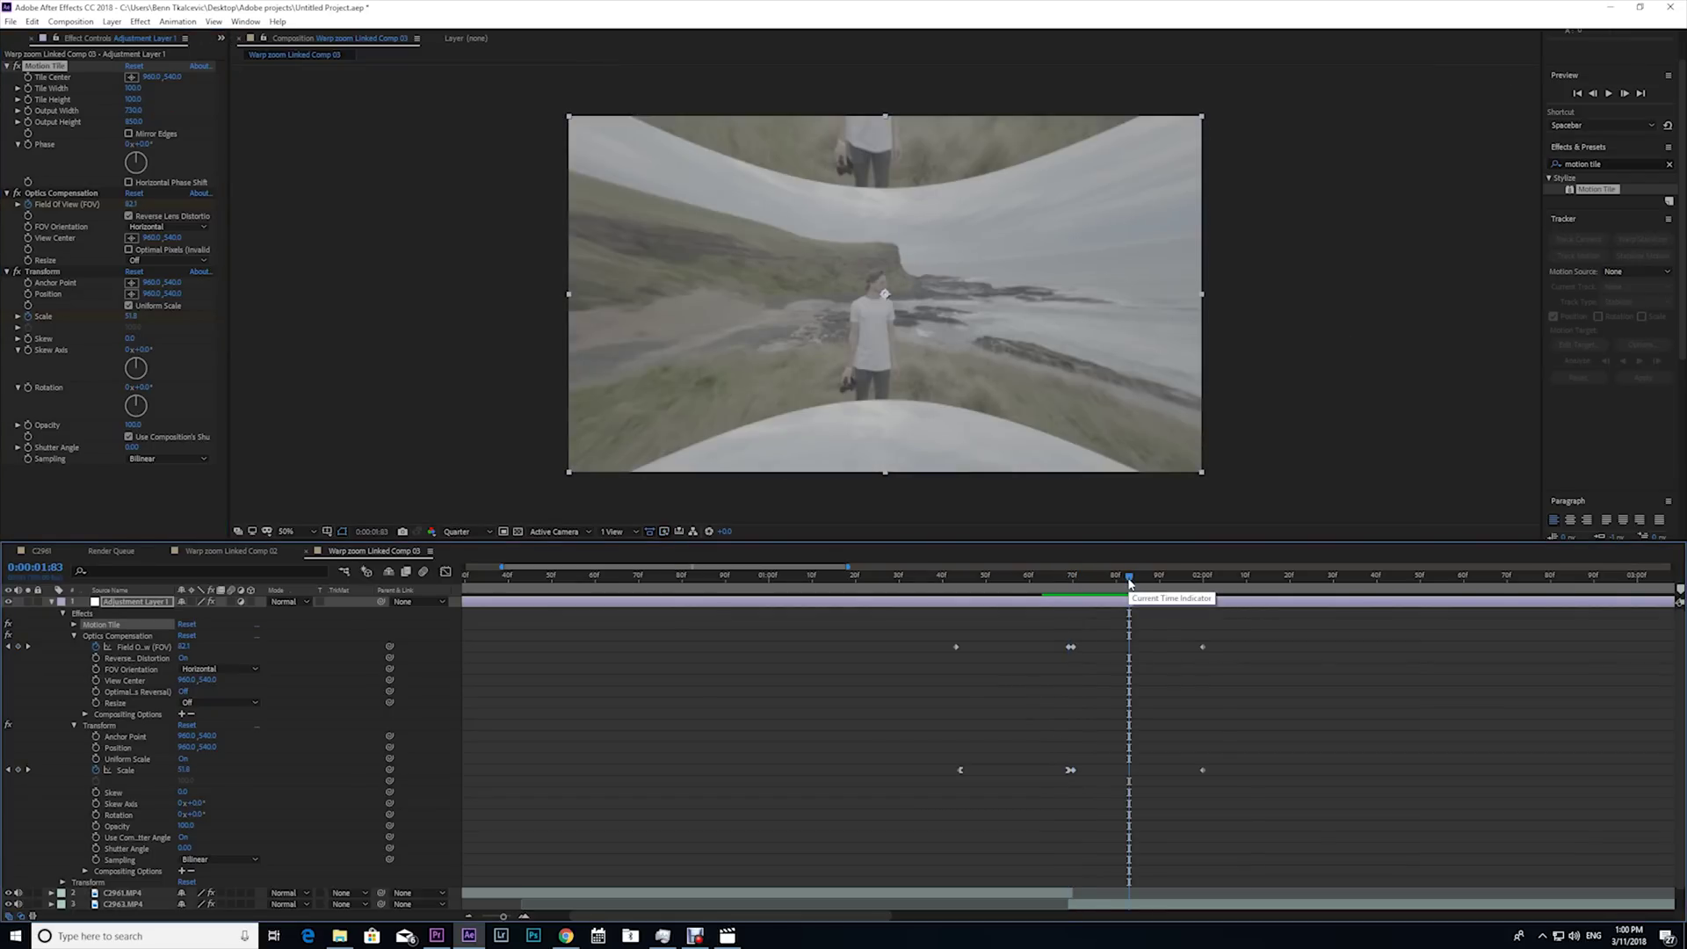
pyautogui.click(129, 134)
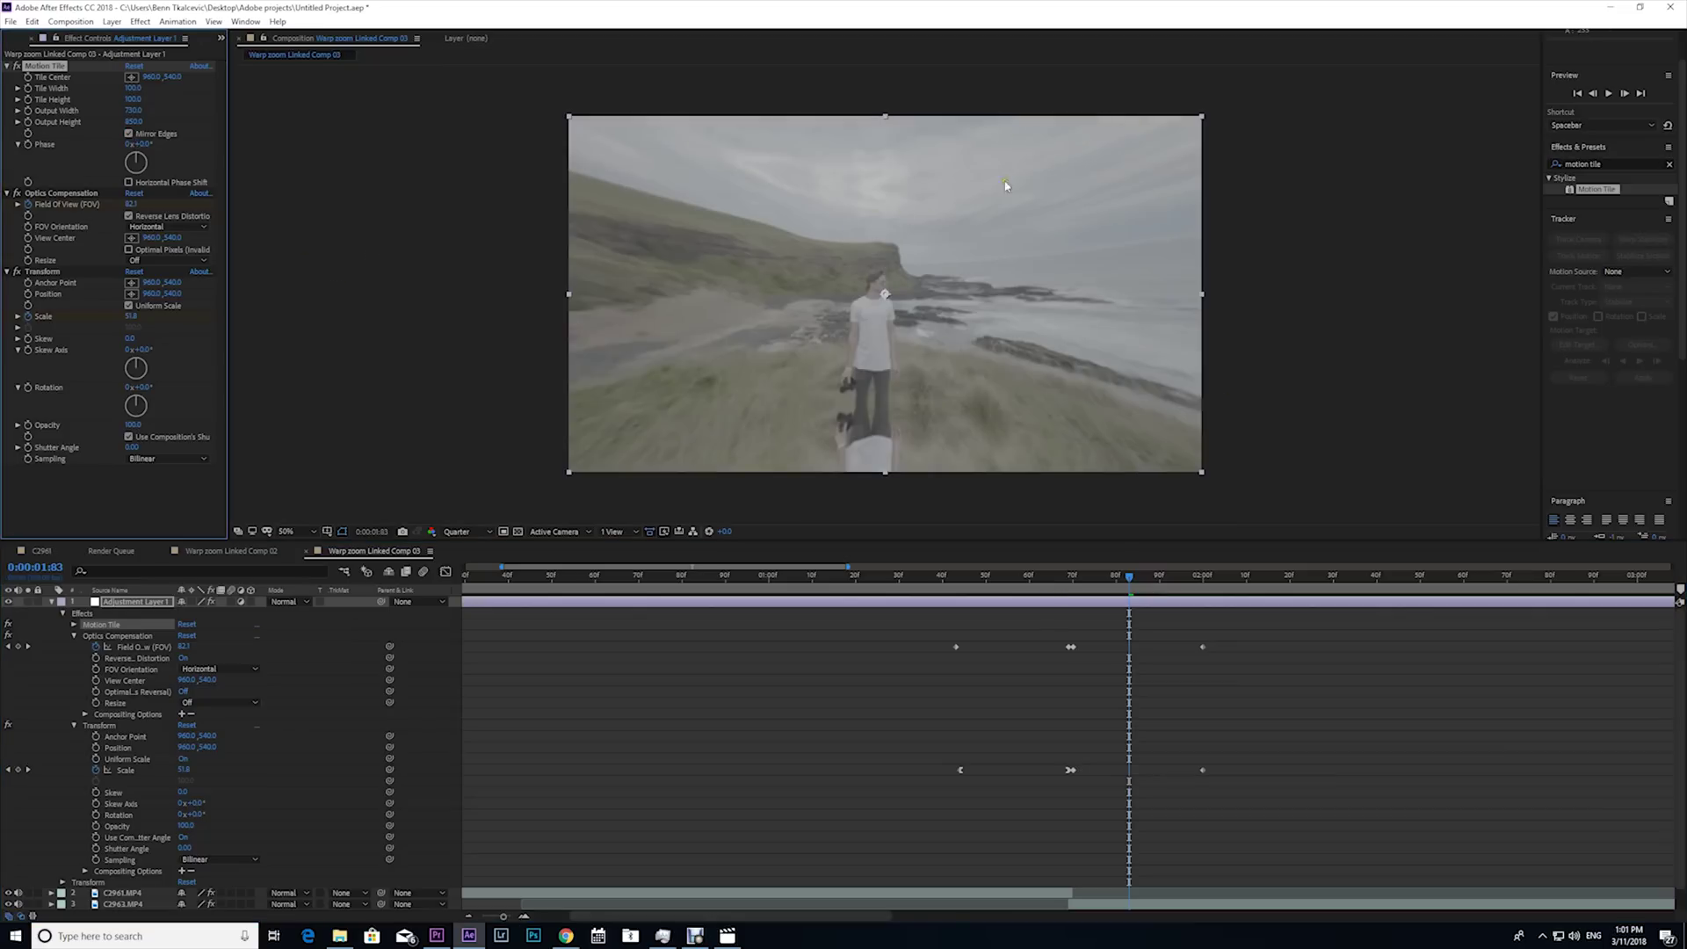
pyautogui.moveTo(1129, 578)
pyautogui.mouseDown()
pyautogui.moveTo(1020, 580)
pyautogui.moveTo(1149, 582)
pyautogui.moveTo(1043, 598)
pyautogui.moveTo(1152, 587)
pyautogui.mouseUp()
pyautogui.click(1203, 771)
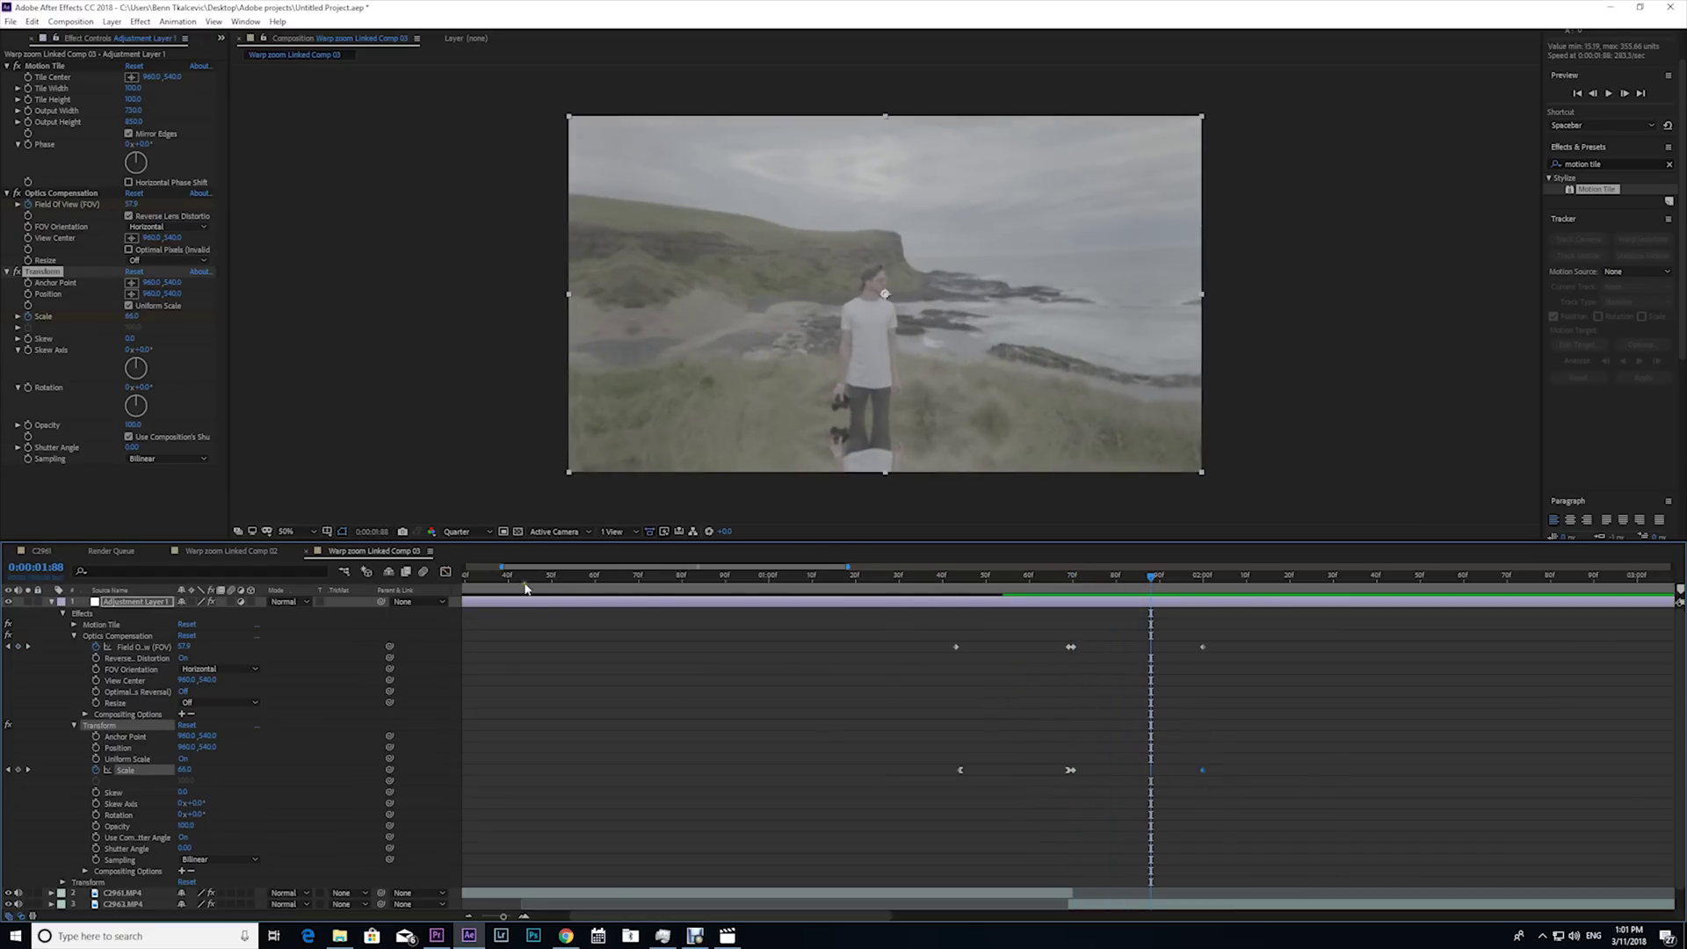
# Step: Ease into the 2:00 Scale keyframe and out of the lowest one, smoothing the rebound
pyautogui.click(442, 575)
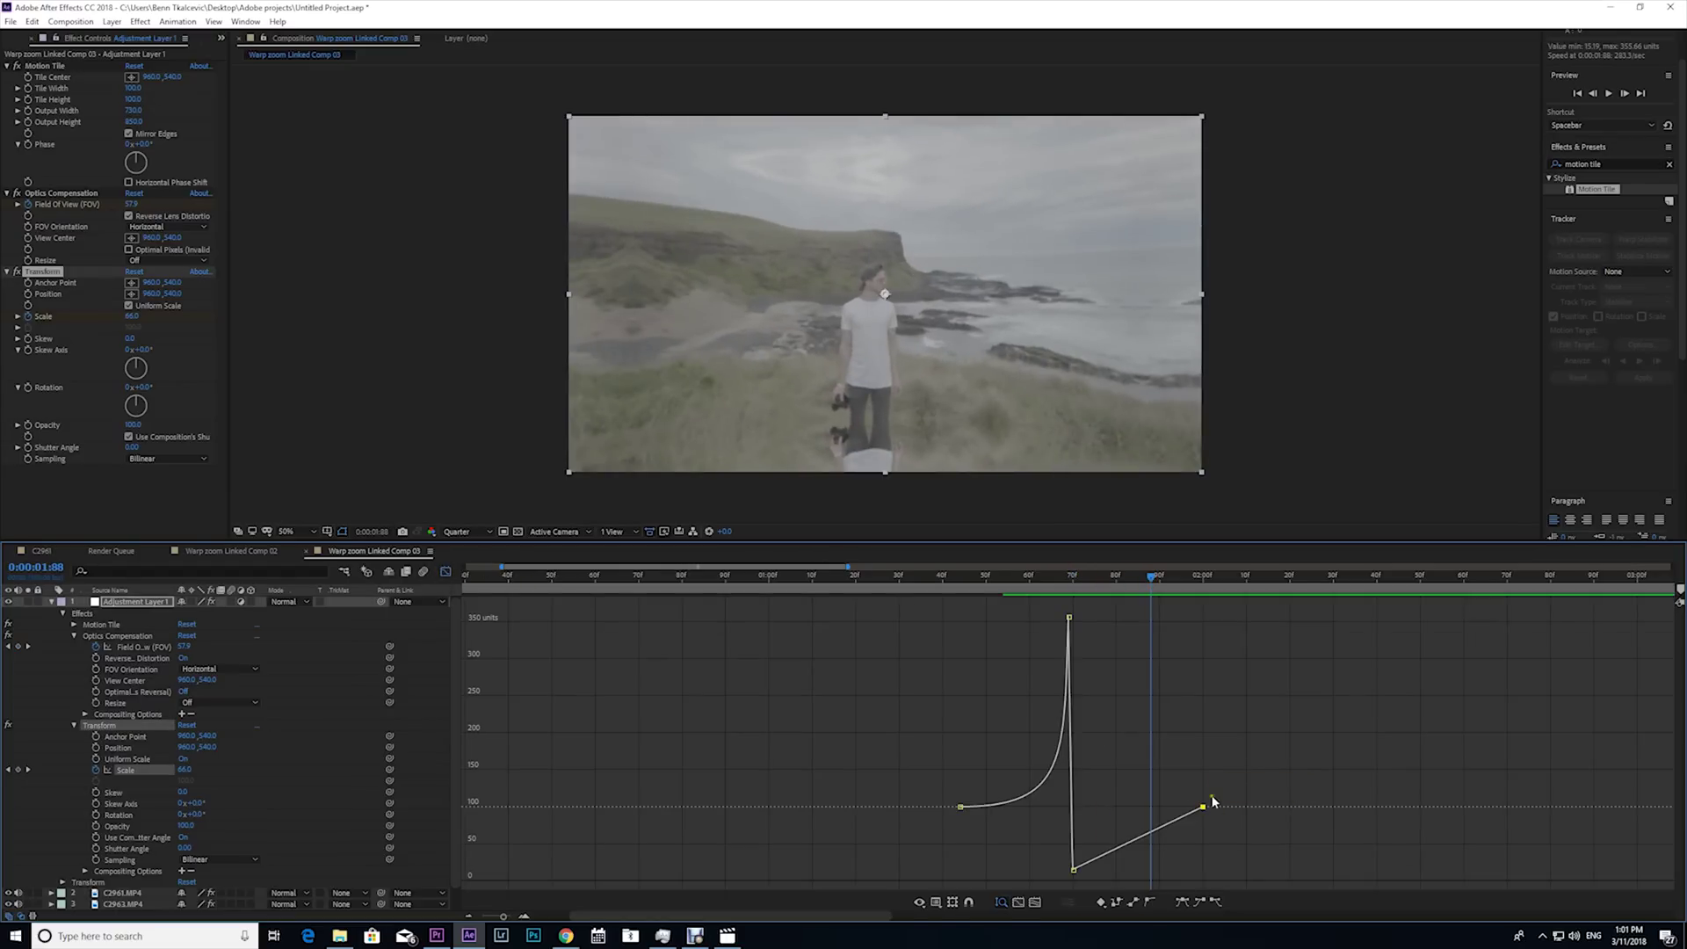
pyautogui.click(1200, 896)
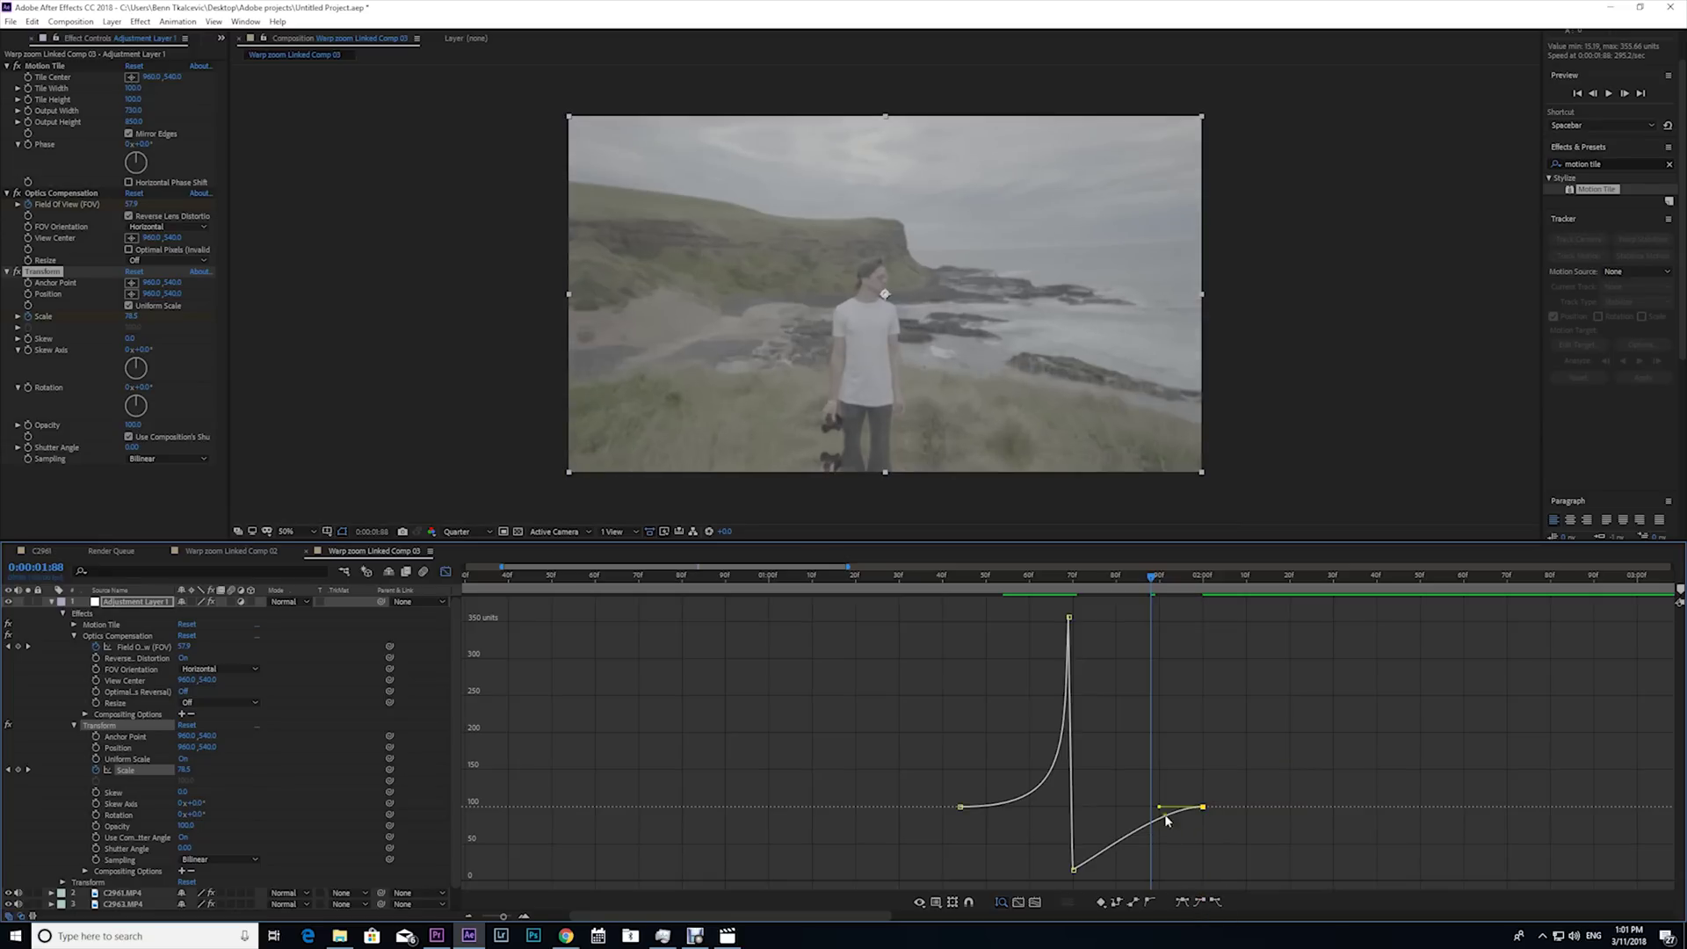
pyautogui.moveTo(1160, 805); pyautogui.dragTo(1120, 812)
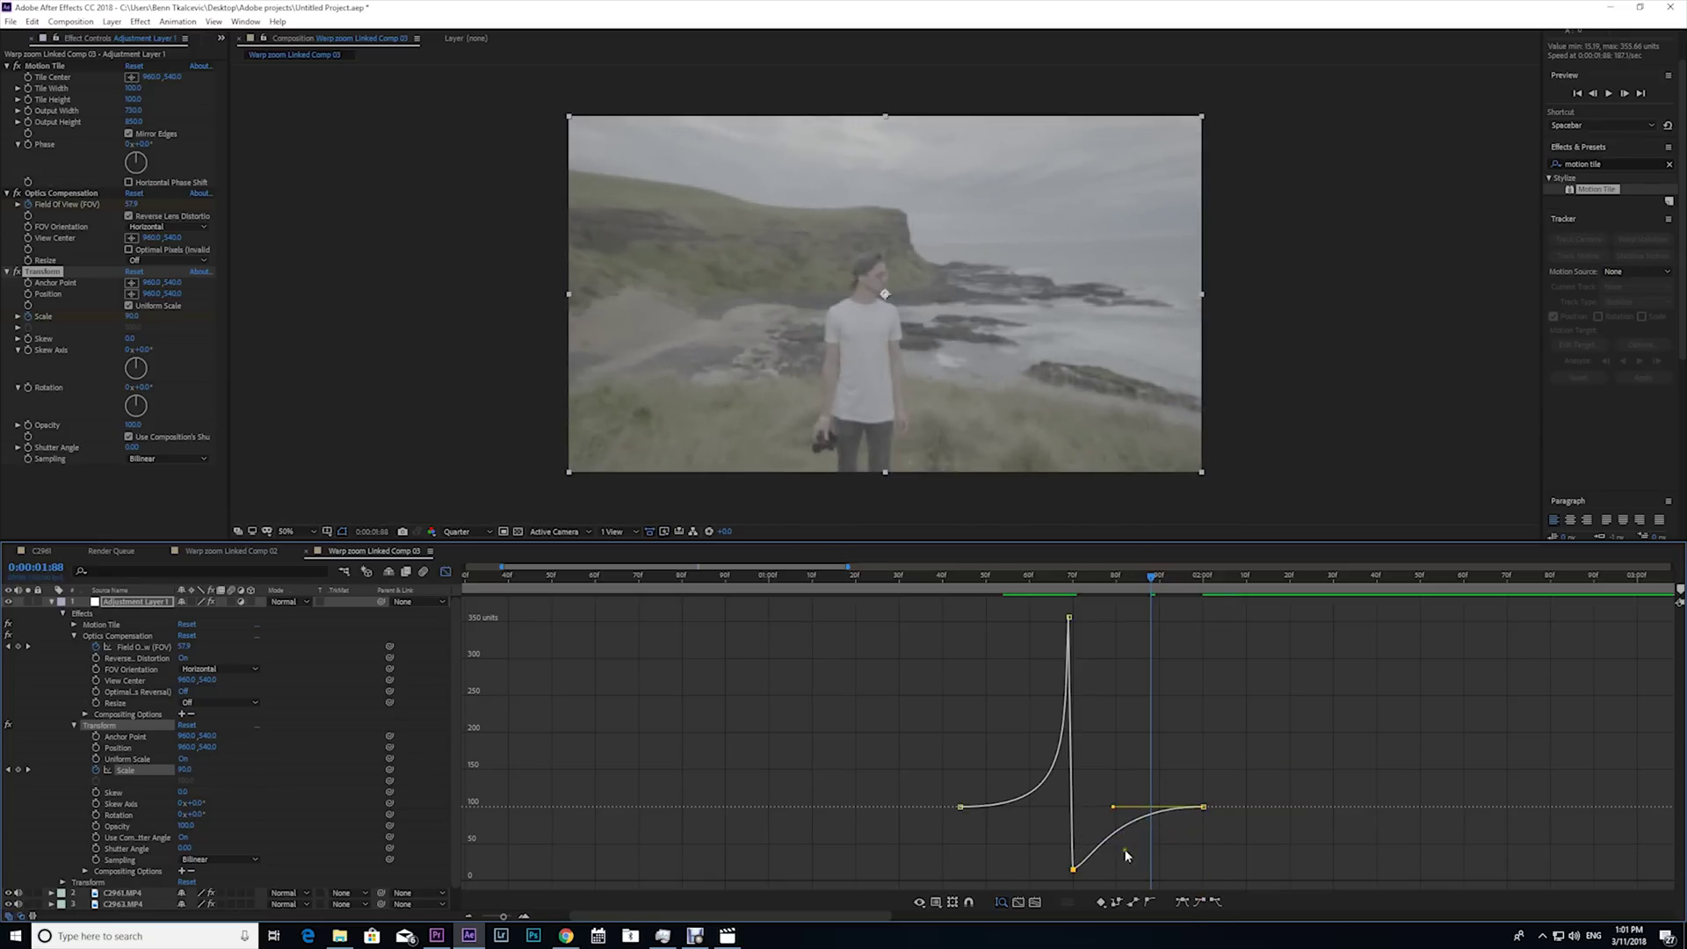
pyautogui.click(1215, 901)
pyautogui.moveTo(1115, 869); pyautogui.dragTo(1083, 826)
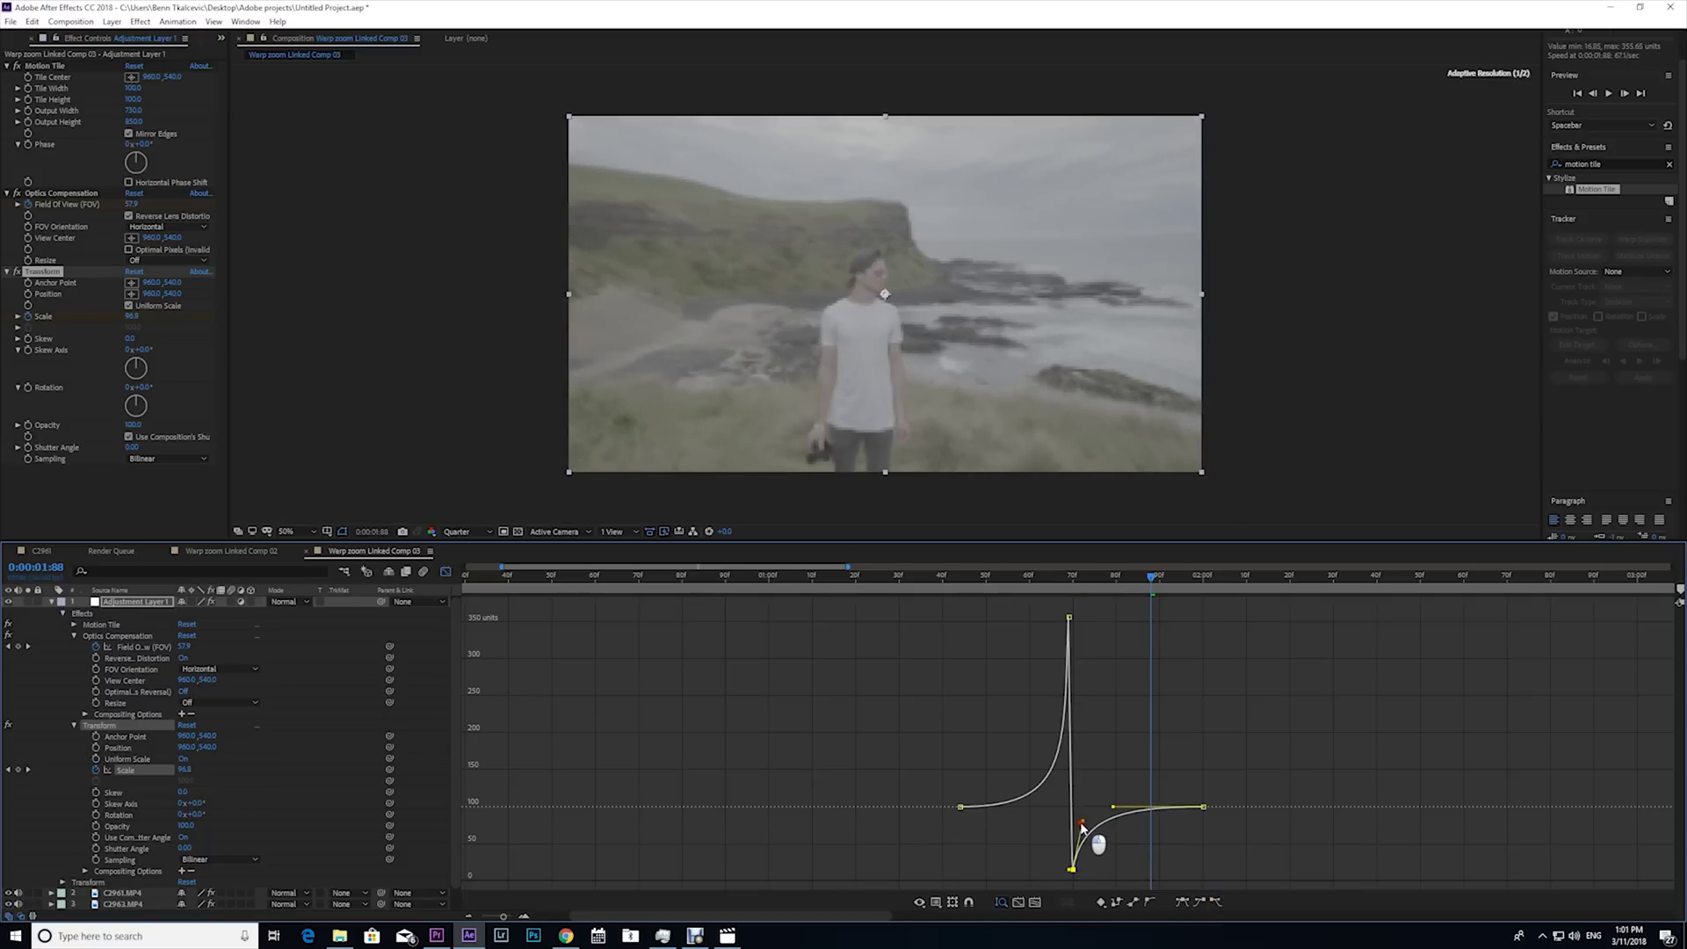
# Step: Preview the warp zoom over the cut, stopping back at 1:42
pyautogui.click(1081, 582)
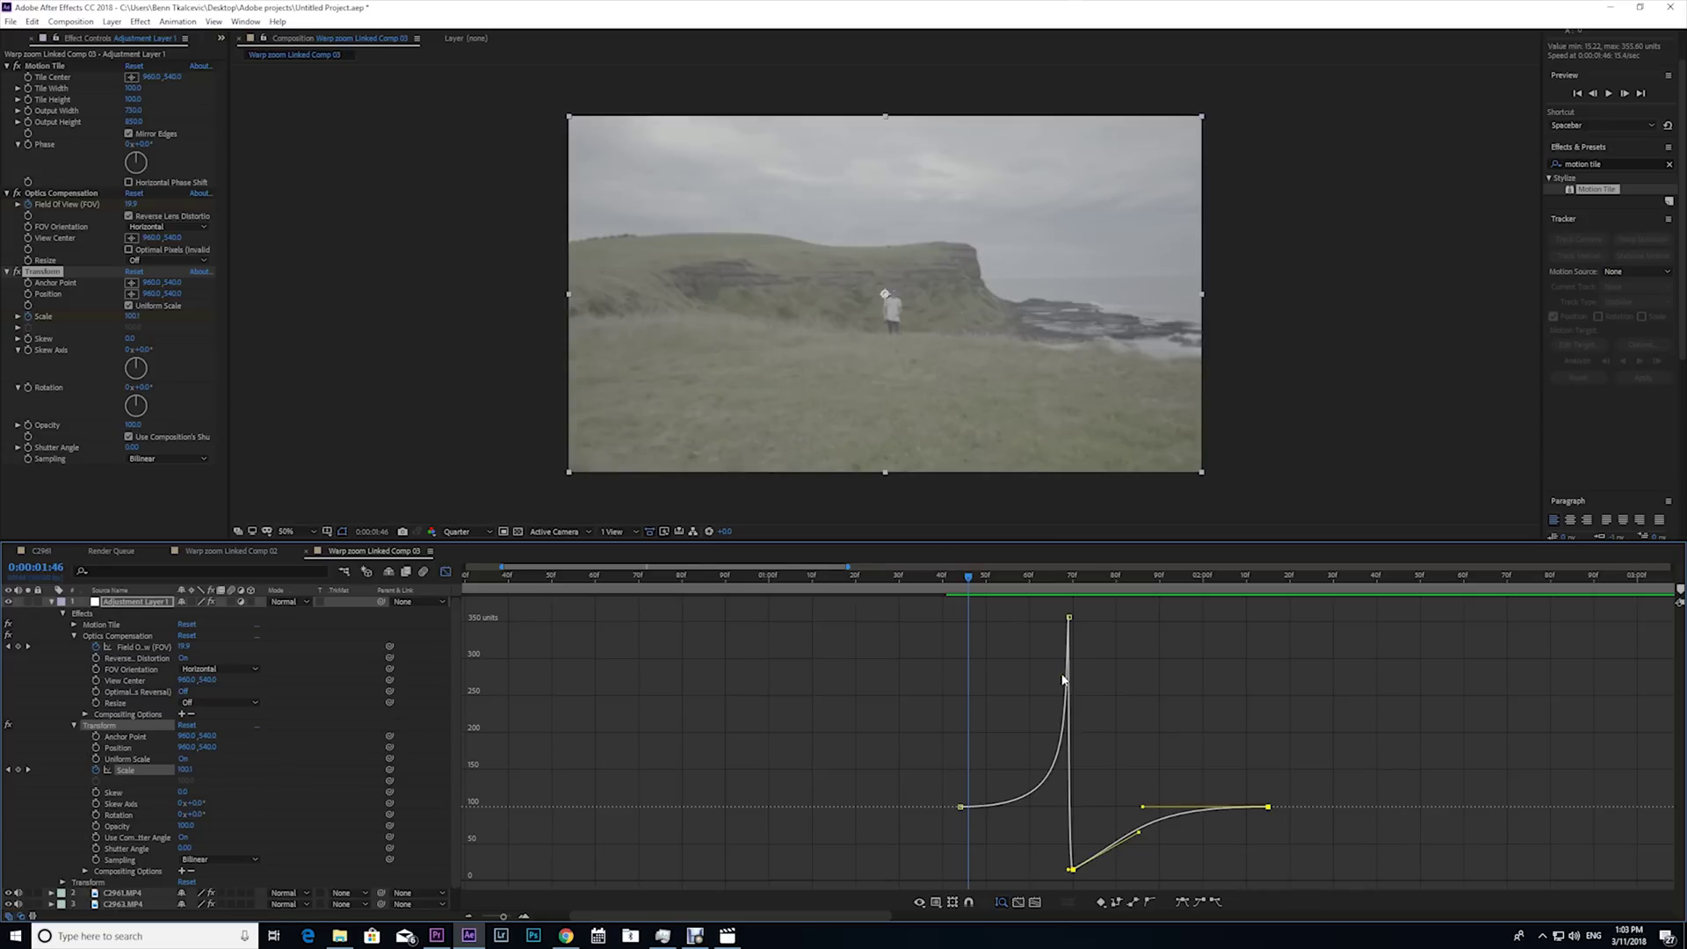
pyautogui.press('pageup')
pyautogui.press('space')
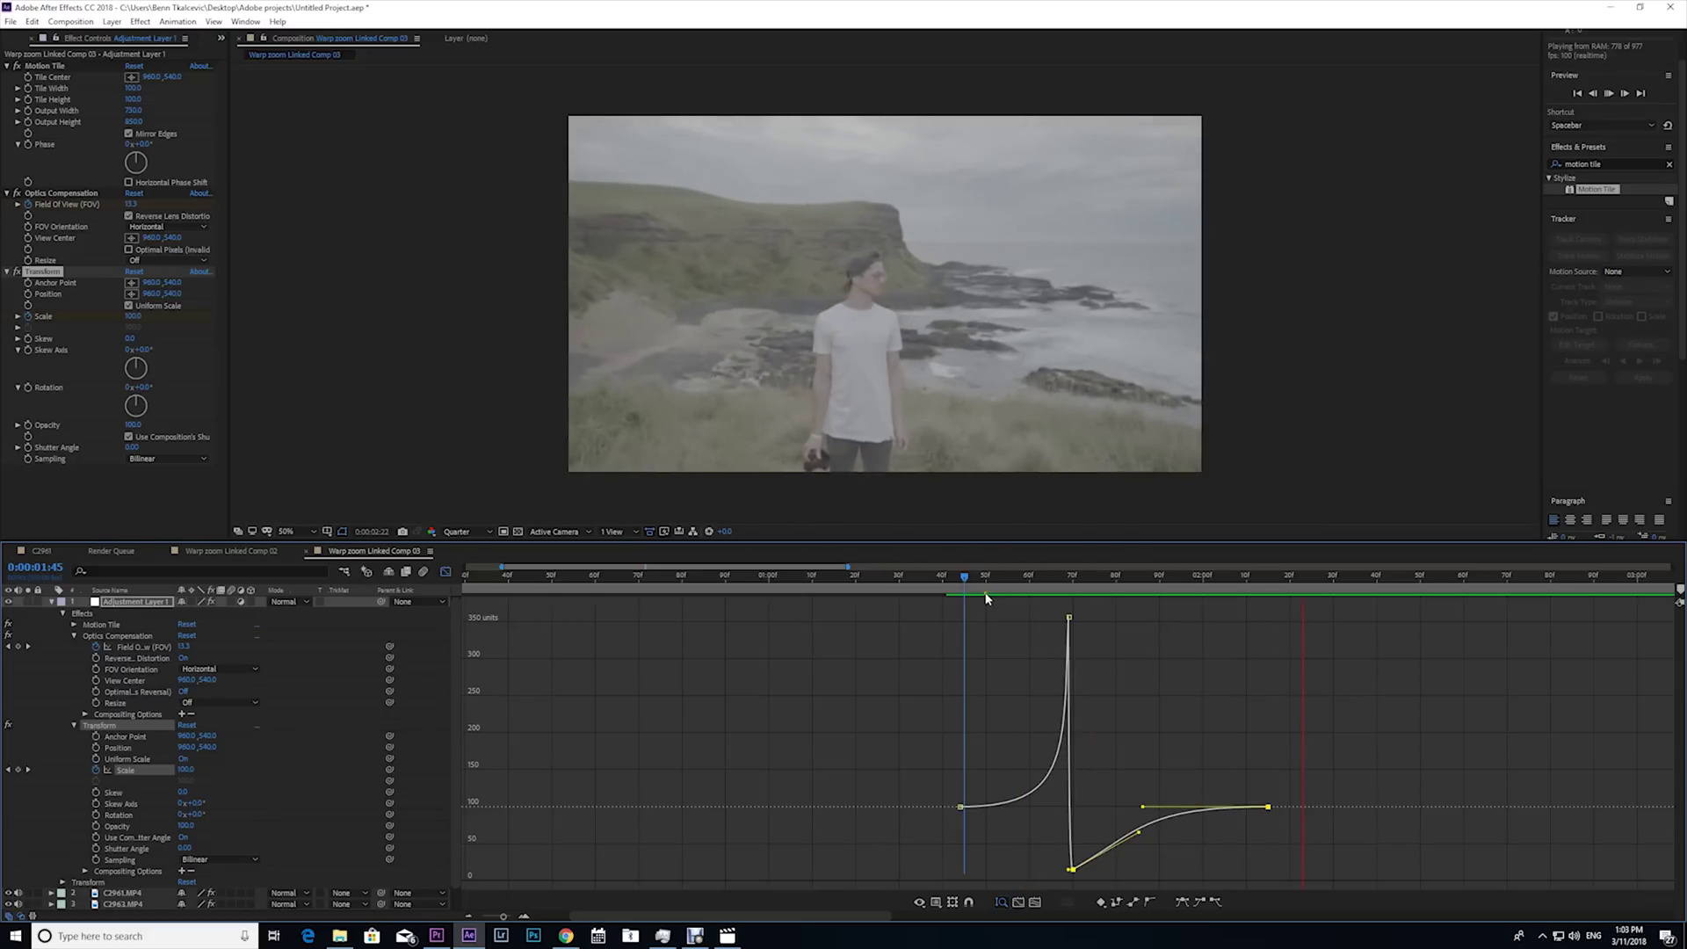
pyautogui.click(953, 582)
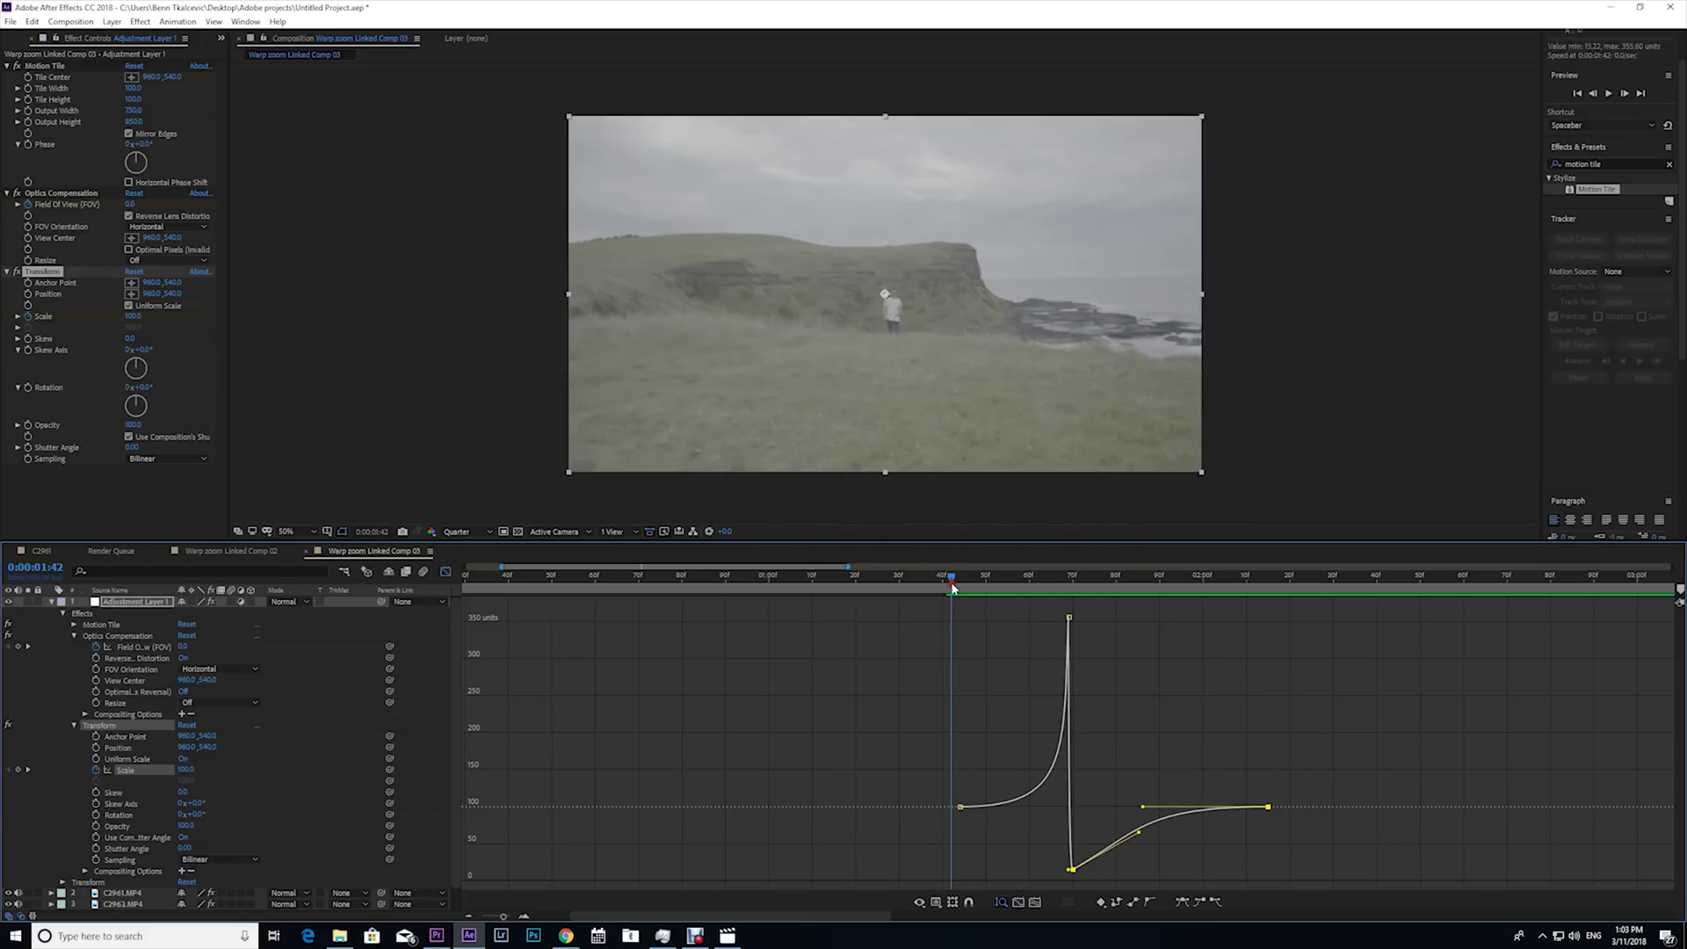
# Step: Play back the warp-zoom transition across the cut
pyautogui.press('space')
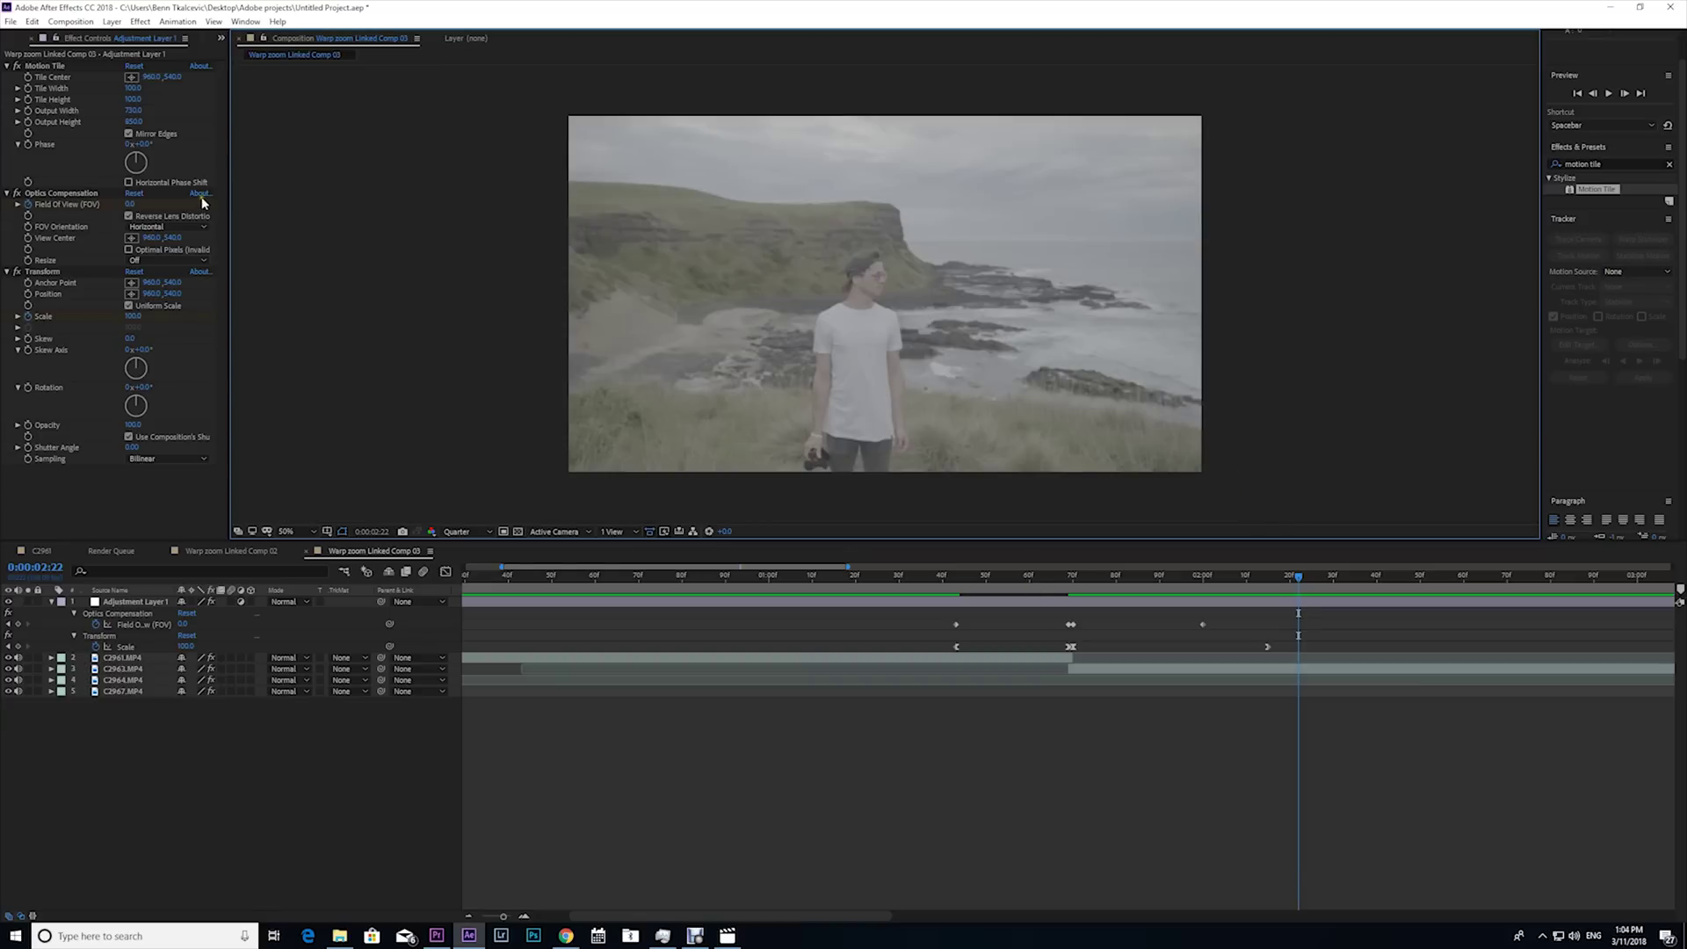
# Step: Collapse and select the Motion Tile, Optics Compensation and Transform effects
pyautogui.click(8, 66)
pyautogui.click(7, 77)
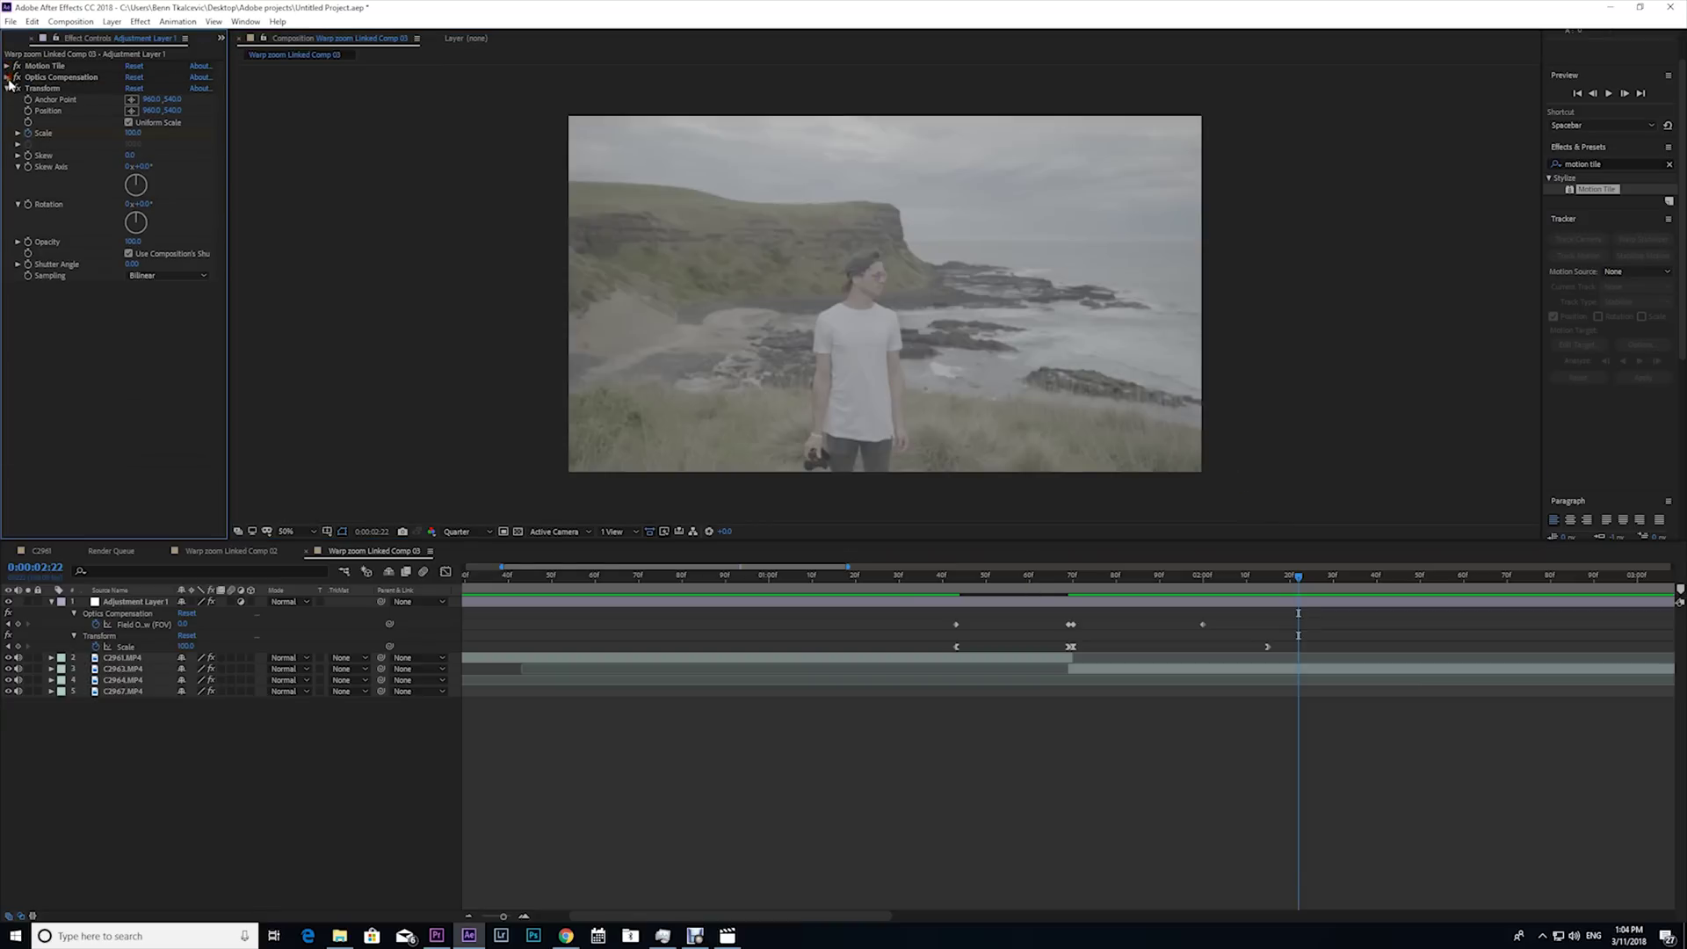
pyautogui.click(7, 88)
pyautogui.click(64, 68)
pyautogui.keyDown('shift'); pyautogui.click(63, 77); pyautogui.keyUp('shift')
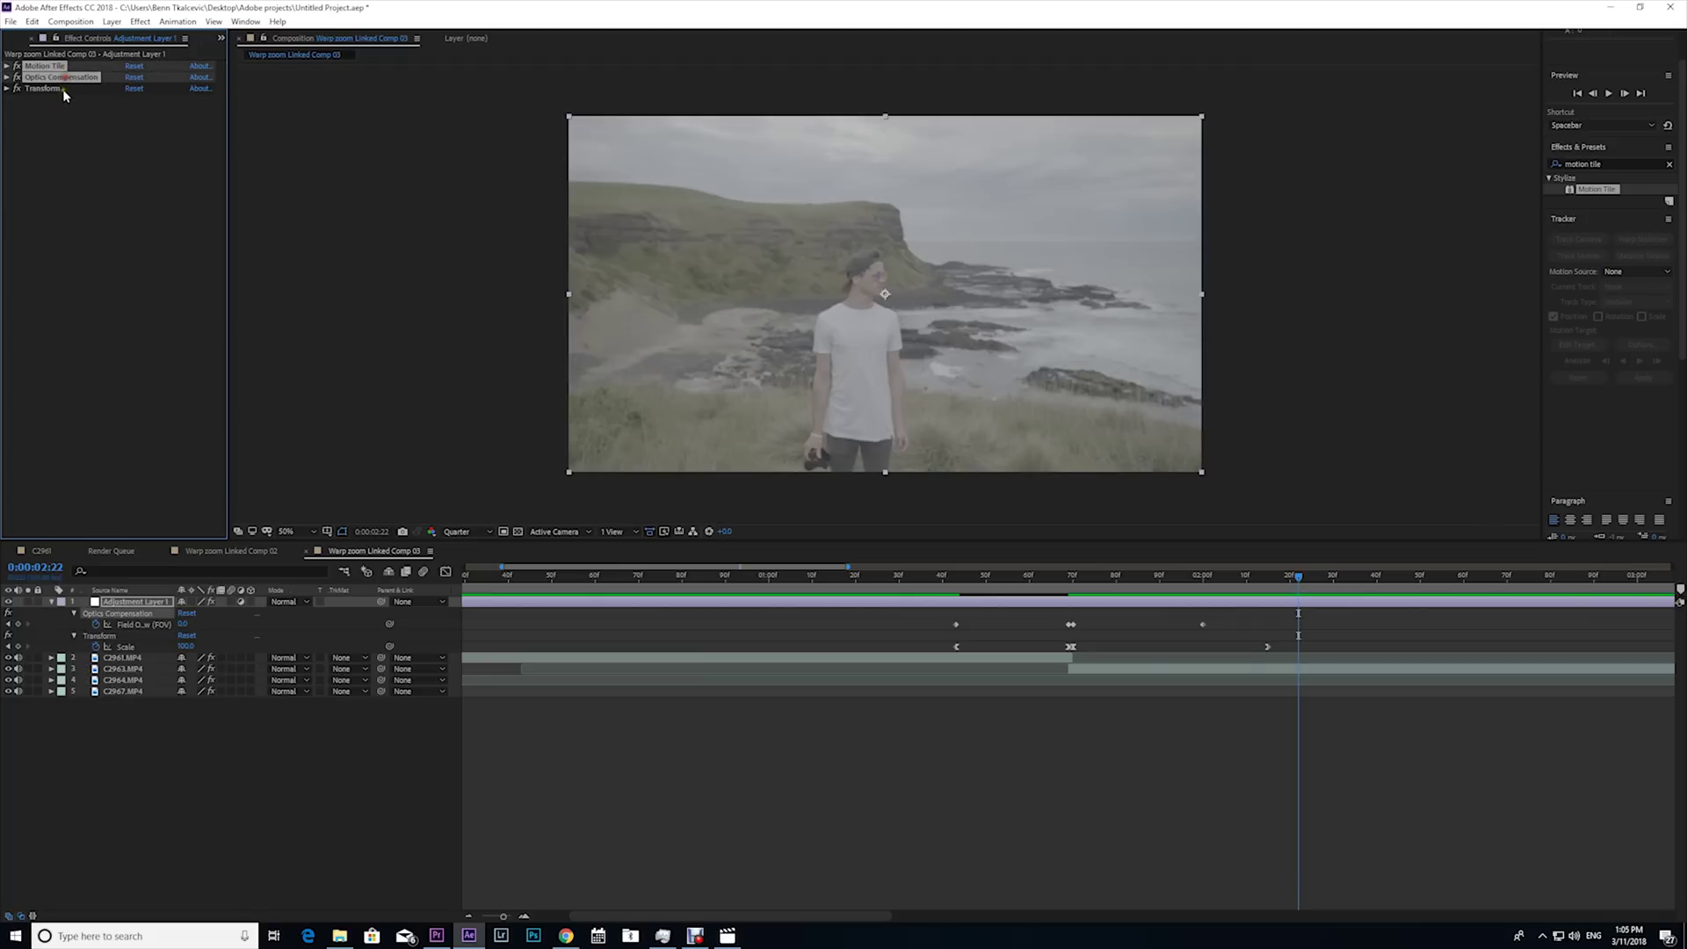
pyautogui.keyDown('shift'); pyautogui.click(61, 88); pyautogui.keyUp('shift')
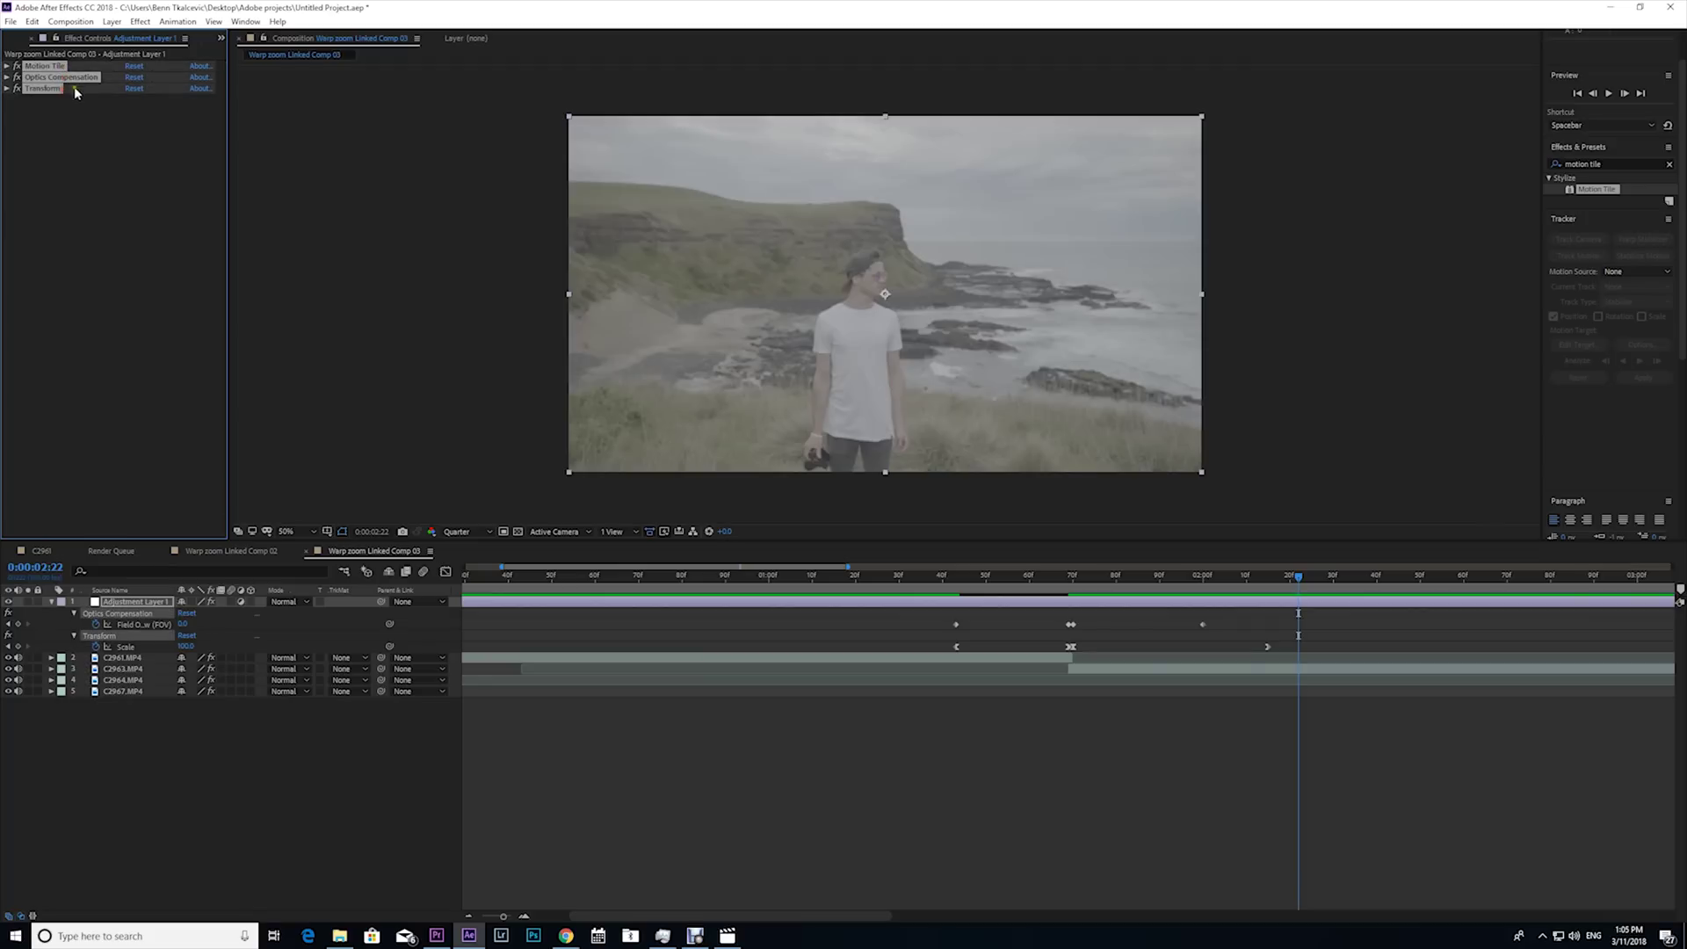
# Step: Save the selected effects as an animation preset named 'Tk's Warpy'
pyautogui.click(178, 22)
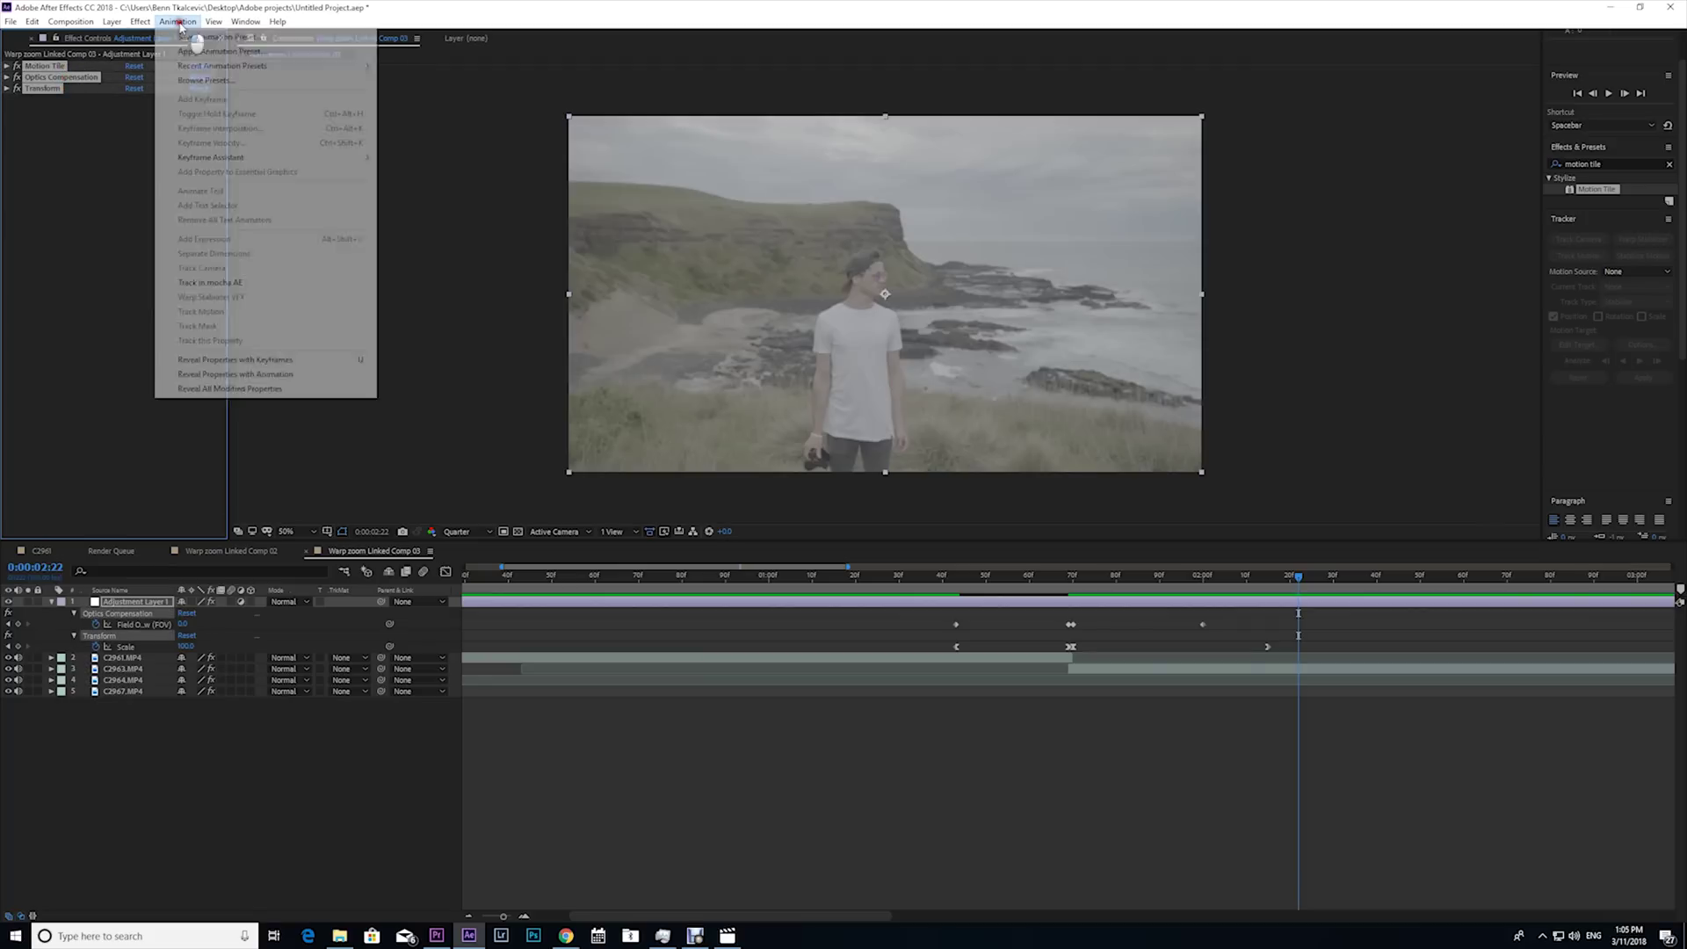
pyautogui.click(256, 40)
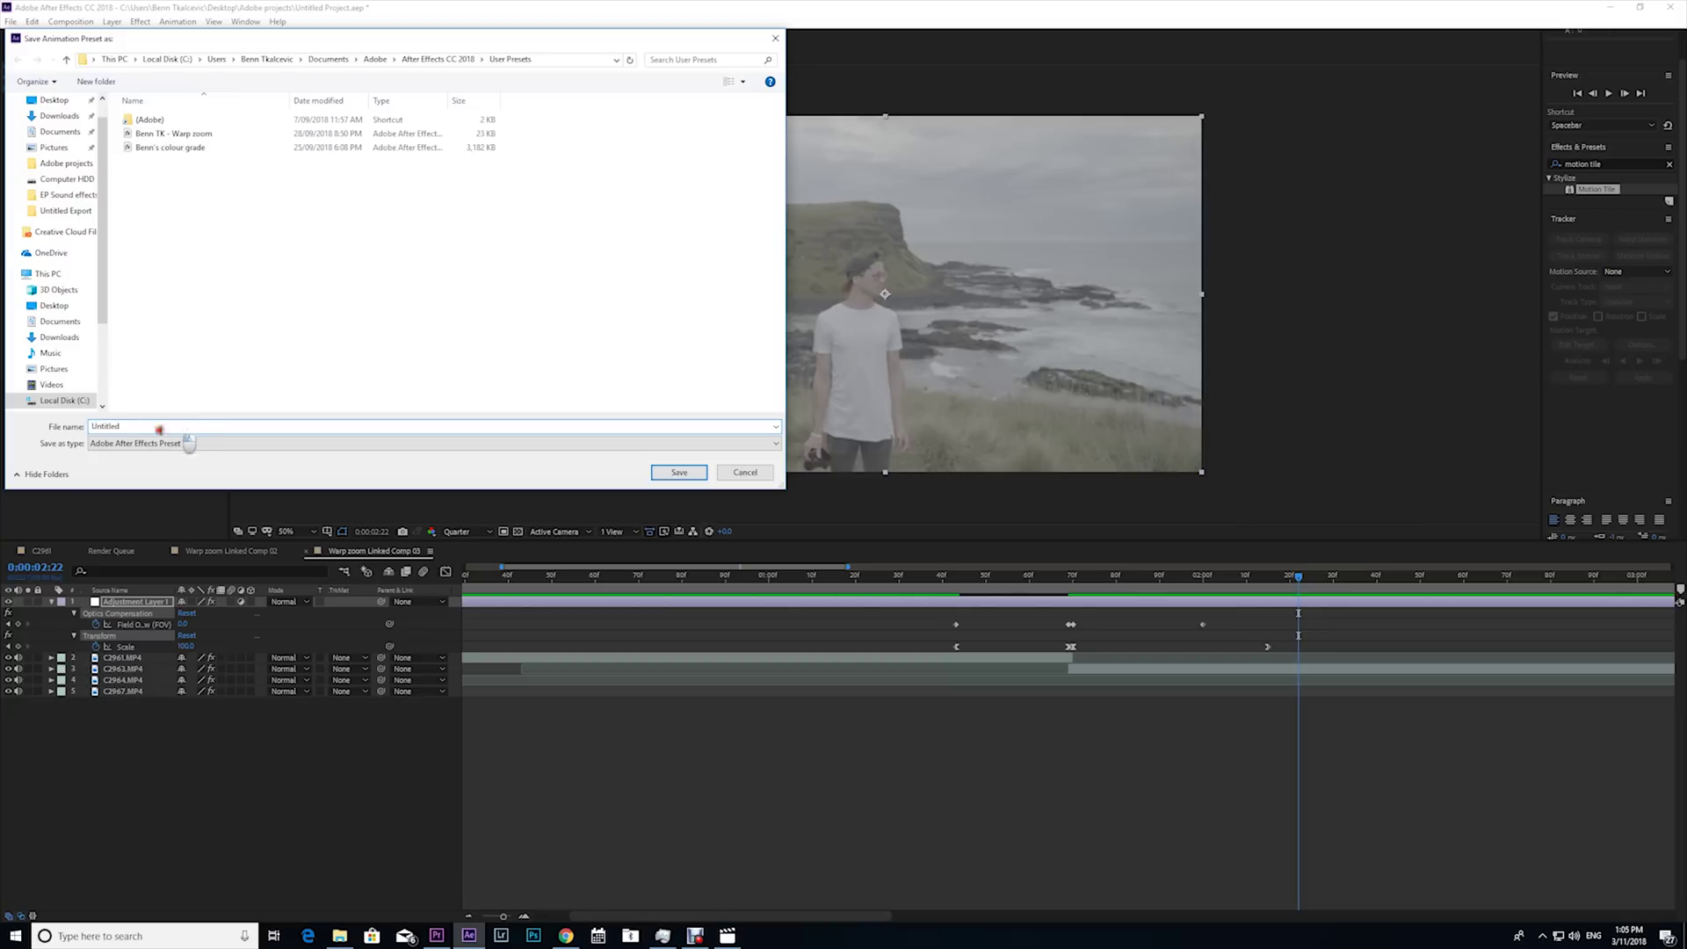
pyautogui.write("Tk's Warpy zoomy")
# Step: Save the preset, find it by searching 'tk', and apply it to Adjustment Layer 1
pyautogui.click(678, 473)
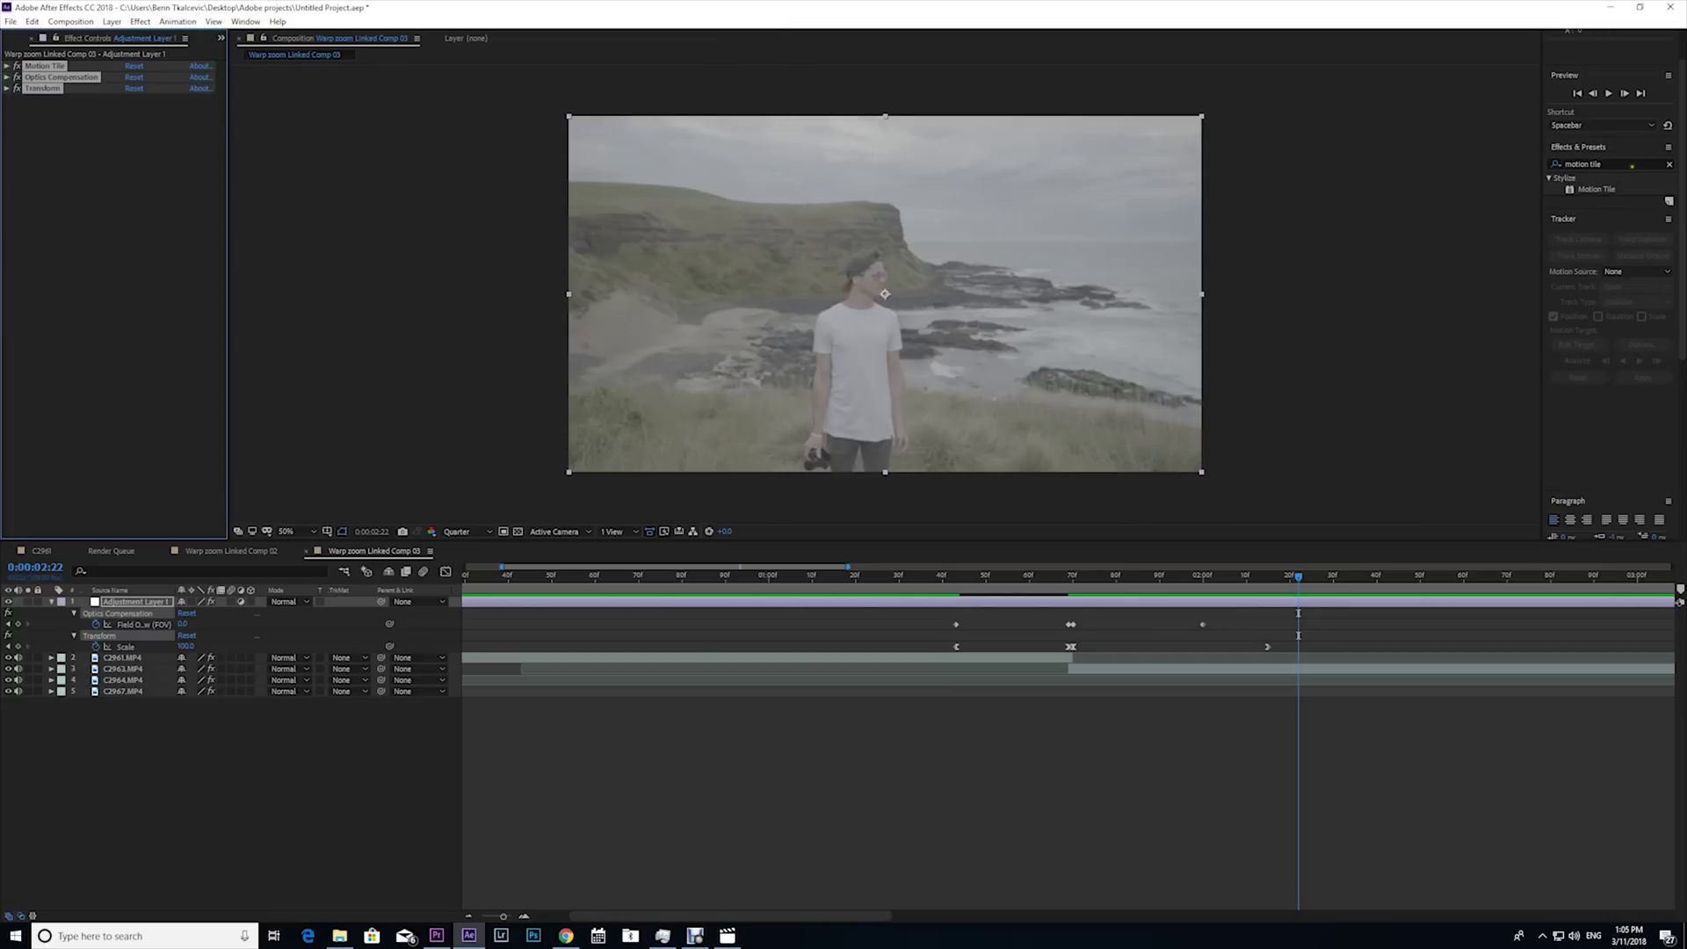
pyautogui.click(1620, 163)
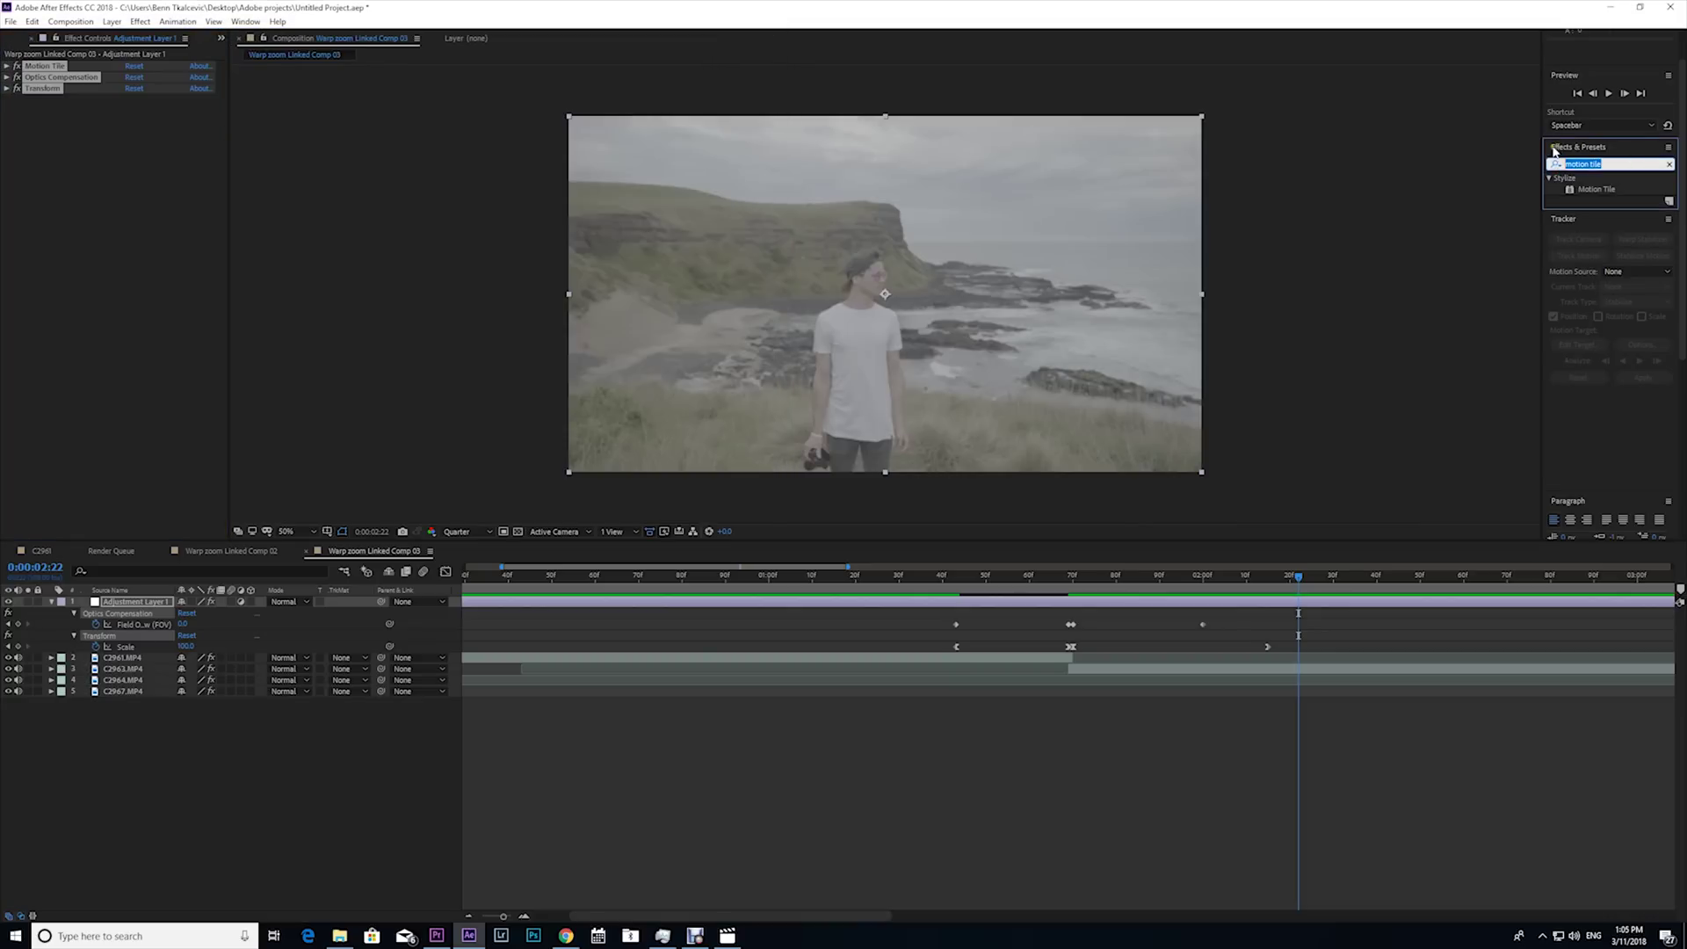
pyautogui.write('tk')
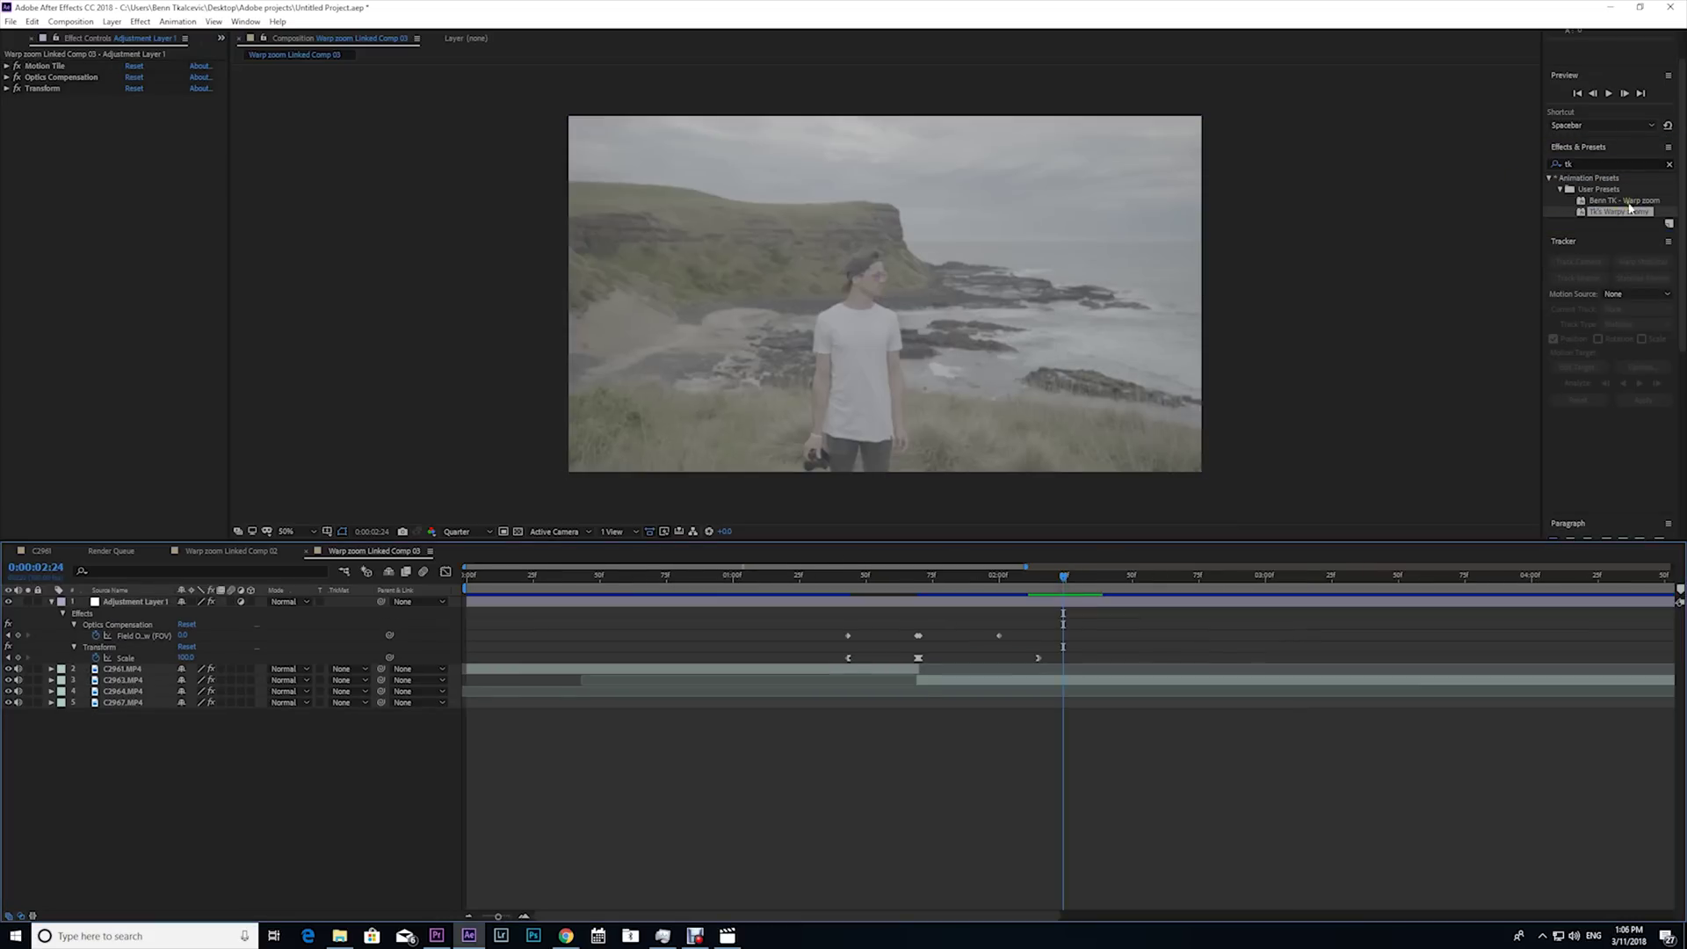
pyautogui.moveTo(1621, 212); pyautogui.dragTo(1210, 604)
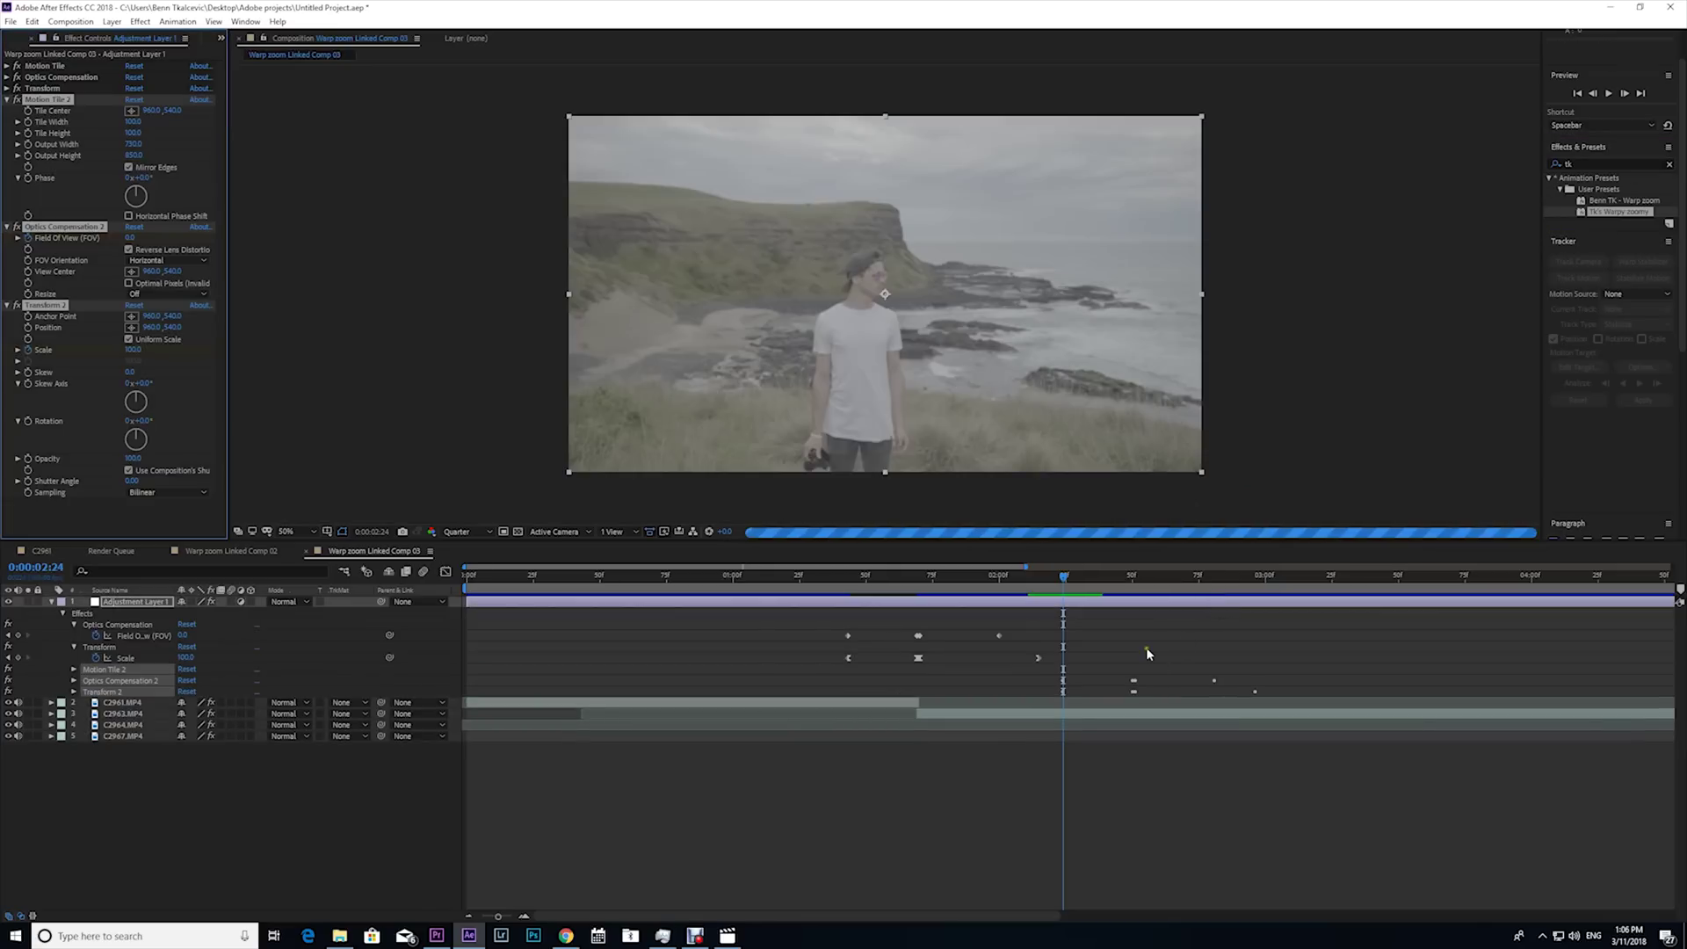
pyautogui.press('u')
pyautogui.press('u')
pyautogui.press('u')
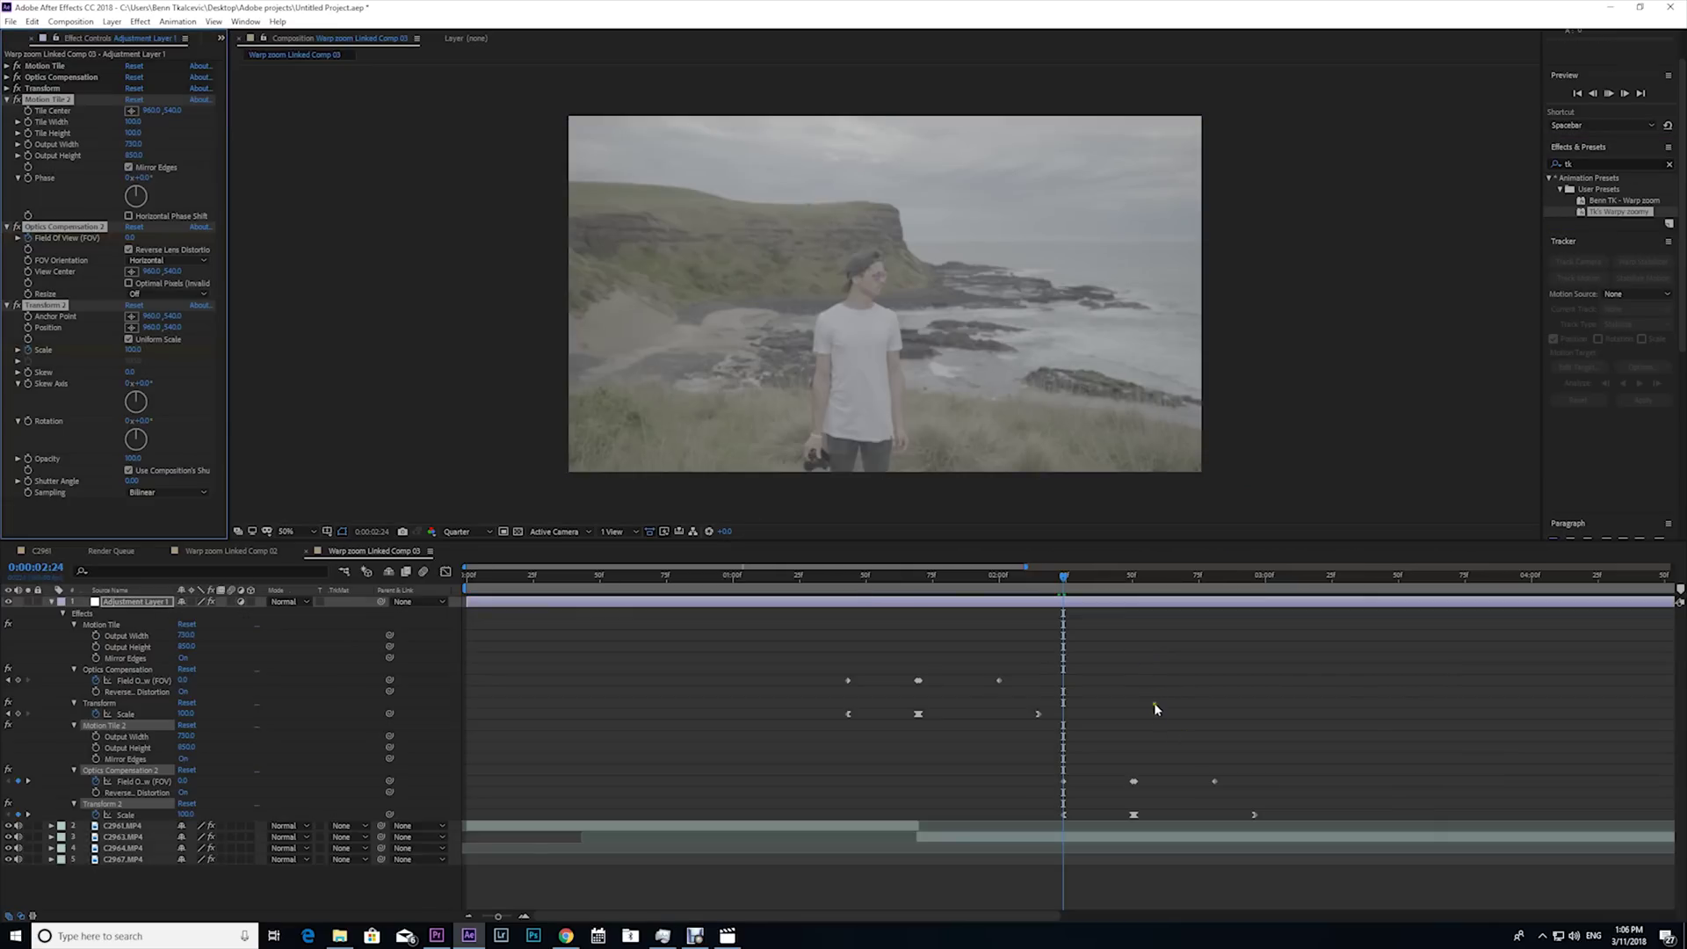
# Step: Undo the duplicate preset effects and copy the Field of View and Scale keyframes
pyautogui.hotkey('ctrl', 'z')
pyautogui.moveTo(1010, 589)
pyautogui.mouseDown()
pyautogui.moveTo(957, 589)
pyautogui.moveTo(1026, 589)
pyautogui.moveTo(1011, 588)
pyautogui.mouseUp()
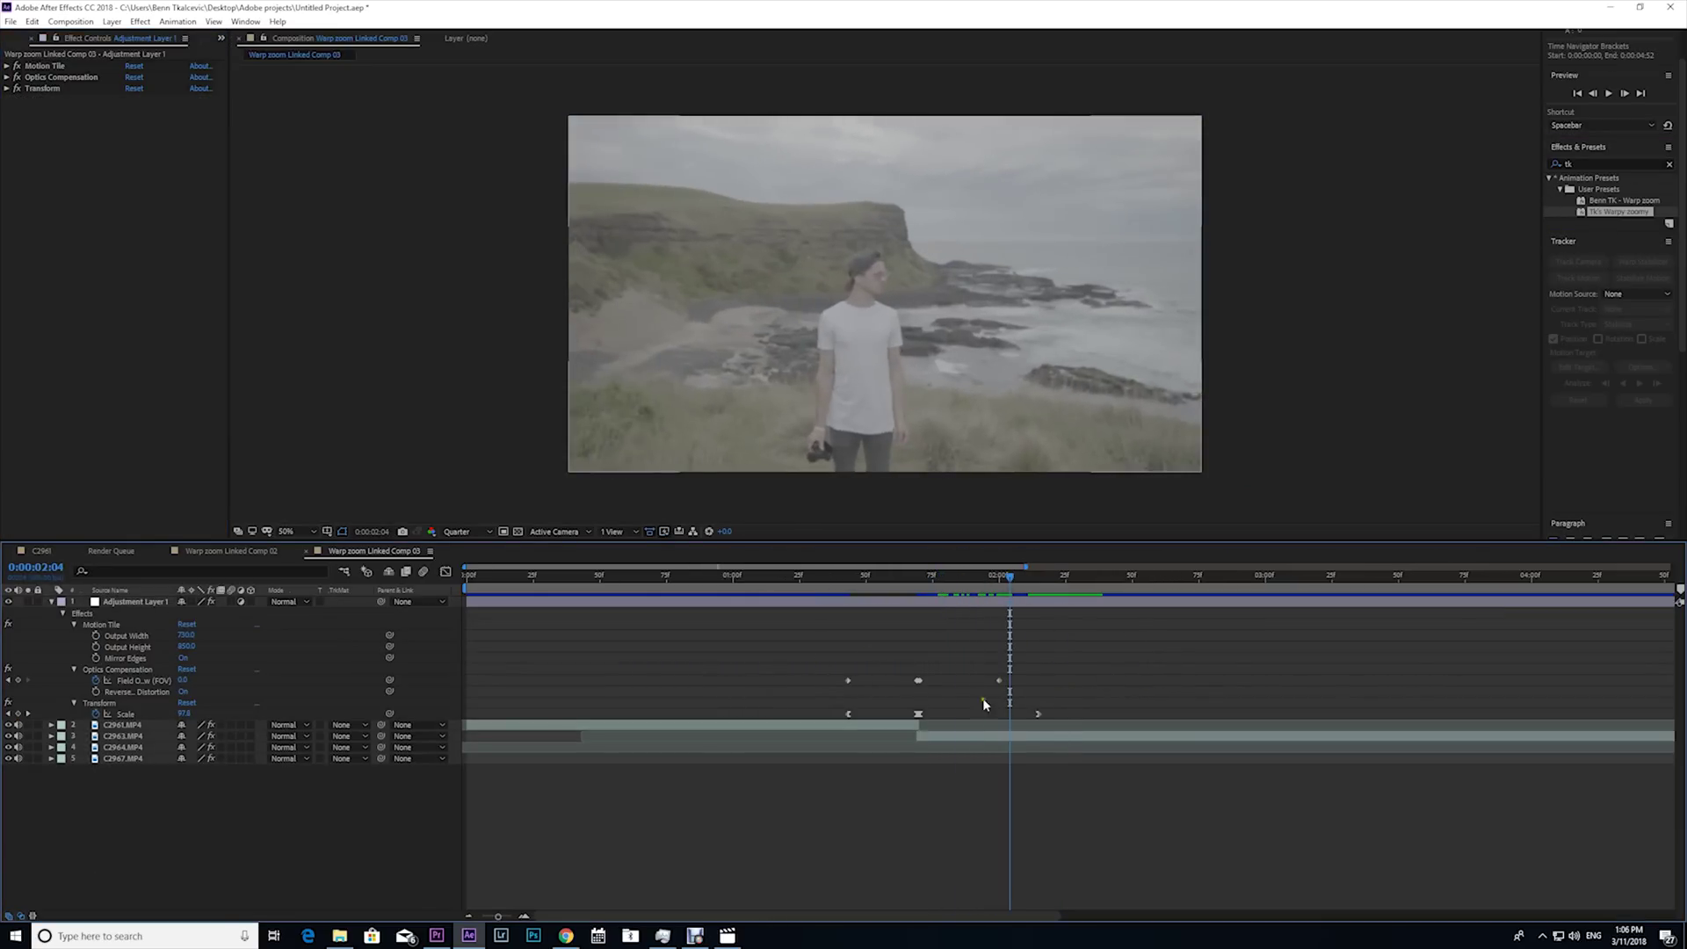
pyautogui.scroll(-5, 879, 738)
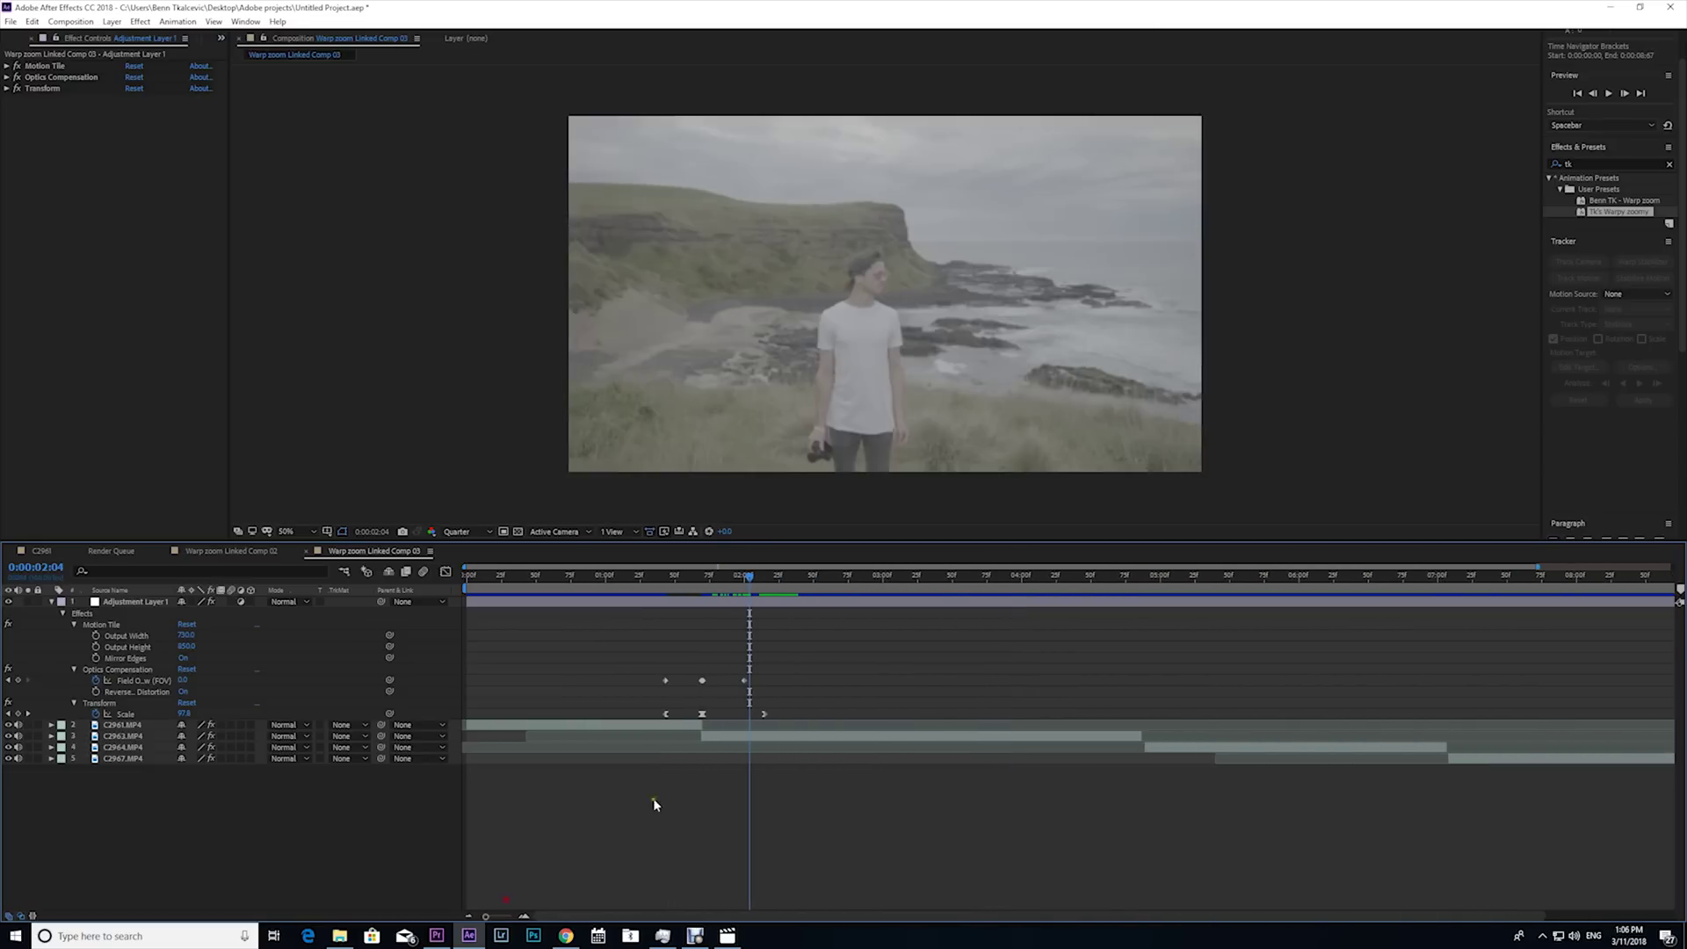
pyautogui.moveTo(833, 672); pyautogui.dragTo(670, 738)
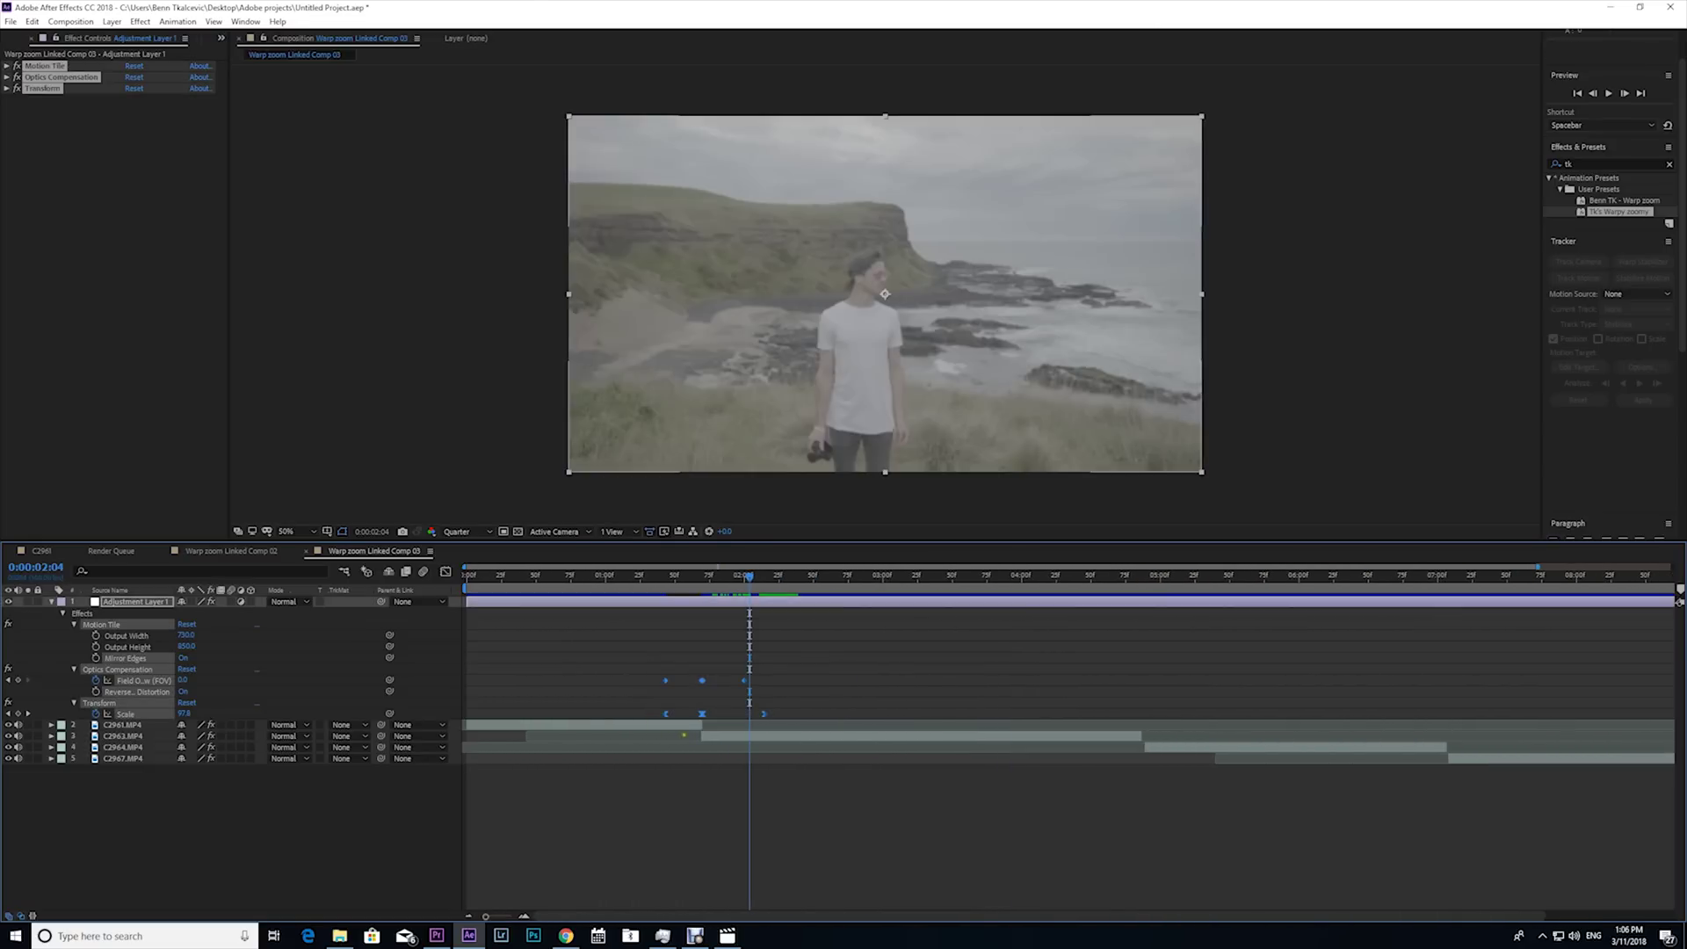
pyautogui.hotkey('ctrl', 'c')
# Step: Paste the warp keyframes at the next cut, centre them on it, and play back
pyautogui.moveTo(1134, 580); pyautogui.dragTo(1143, 586)
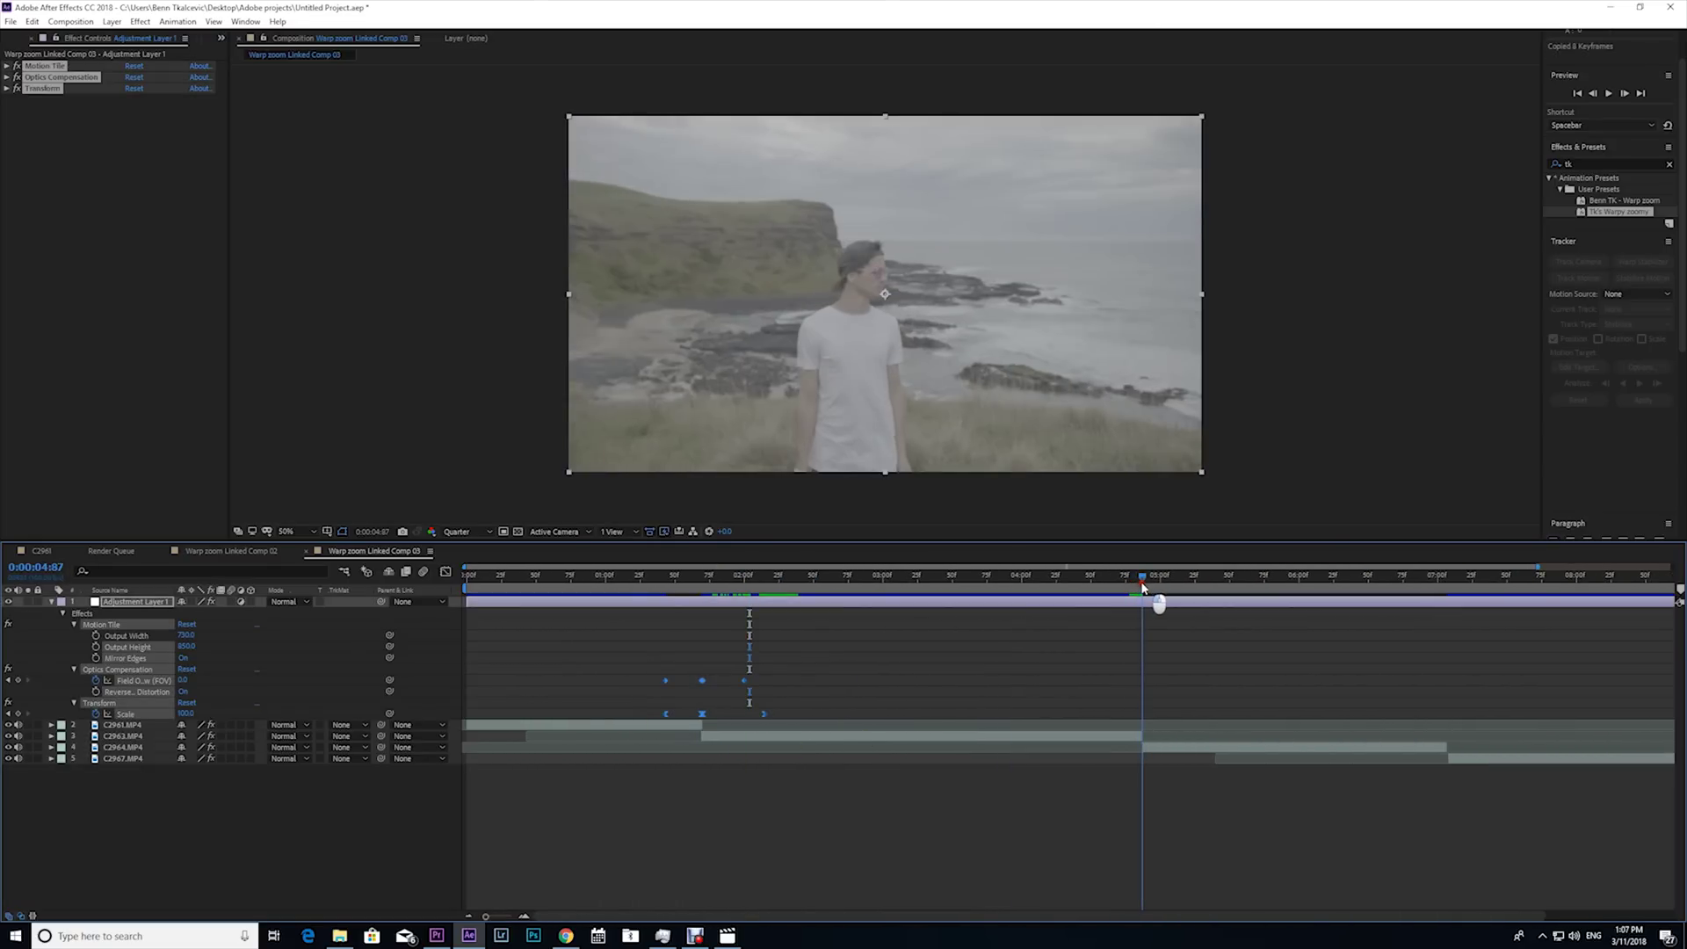
pyautogui.hotkey('ctrl', 'v')
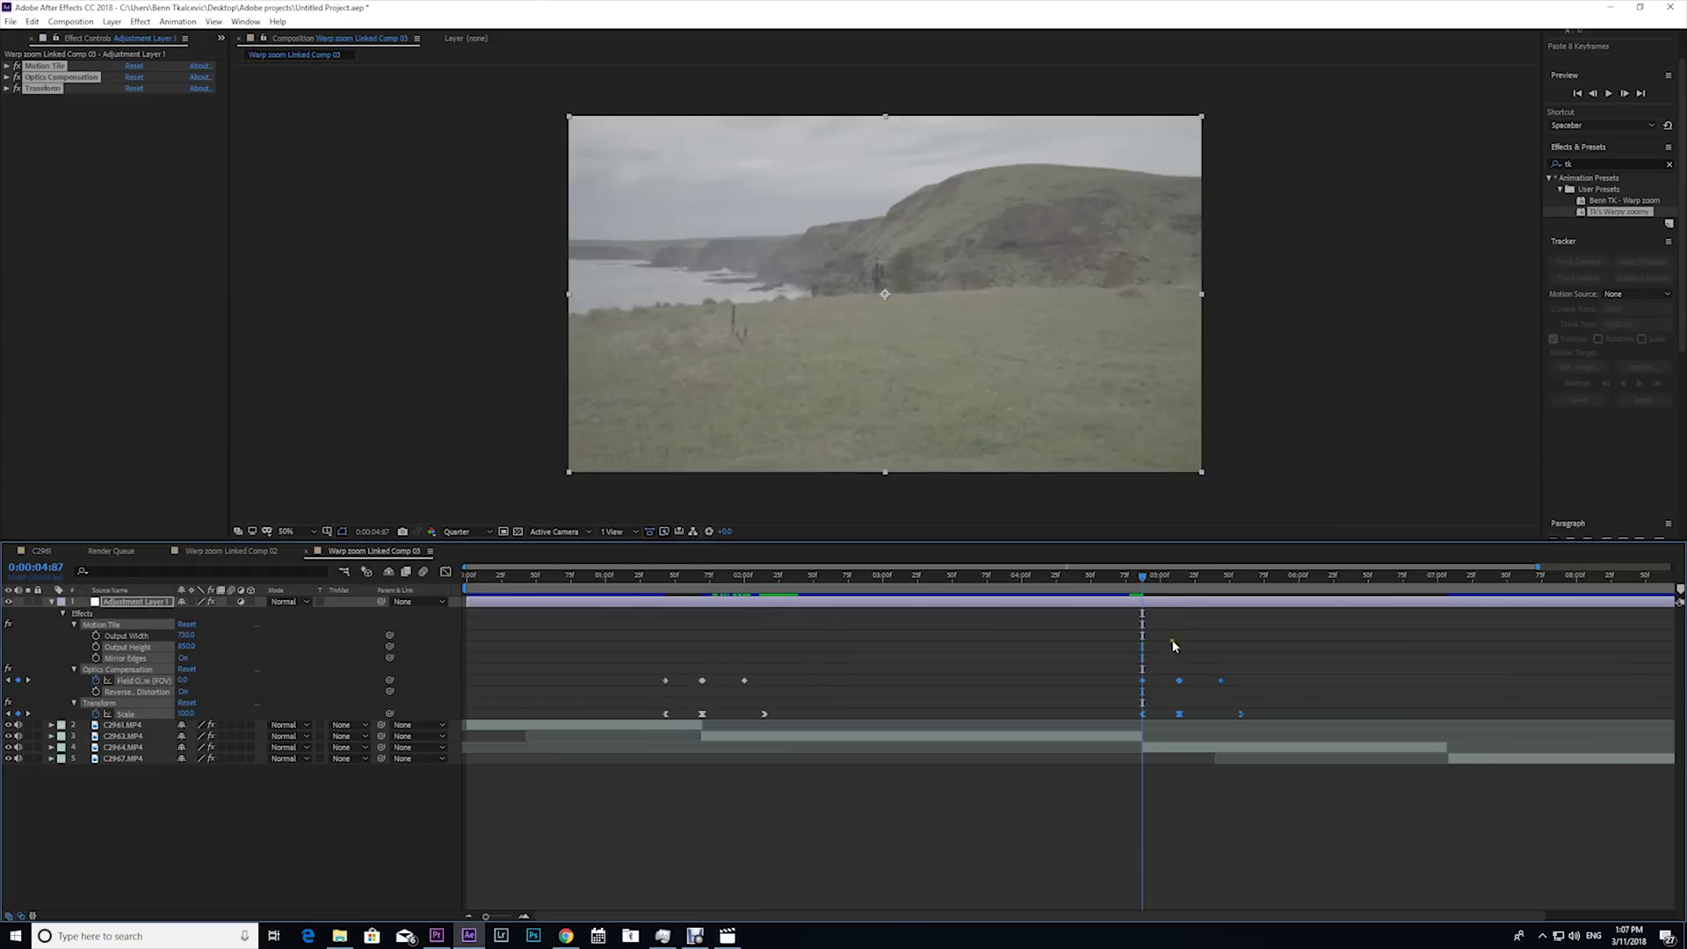
pyautogui.press('=')
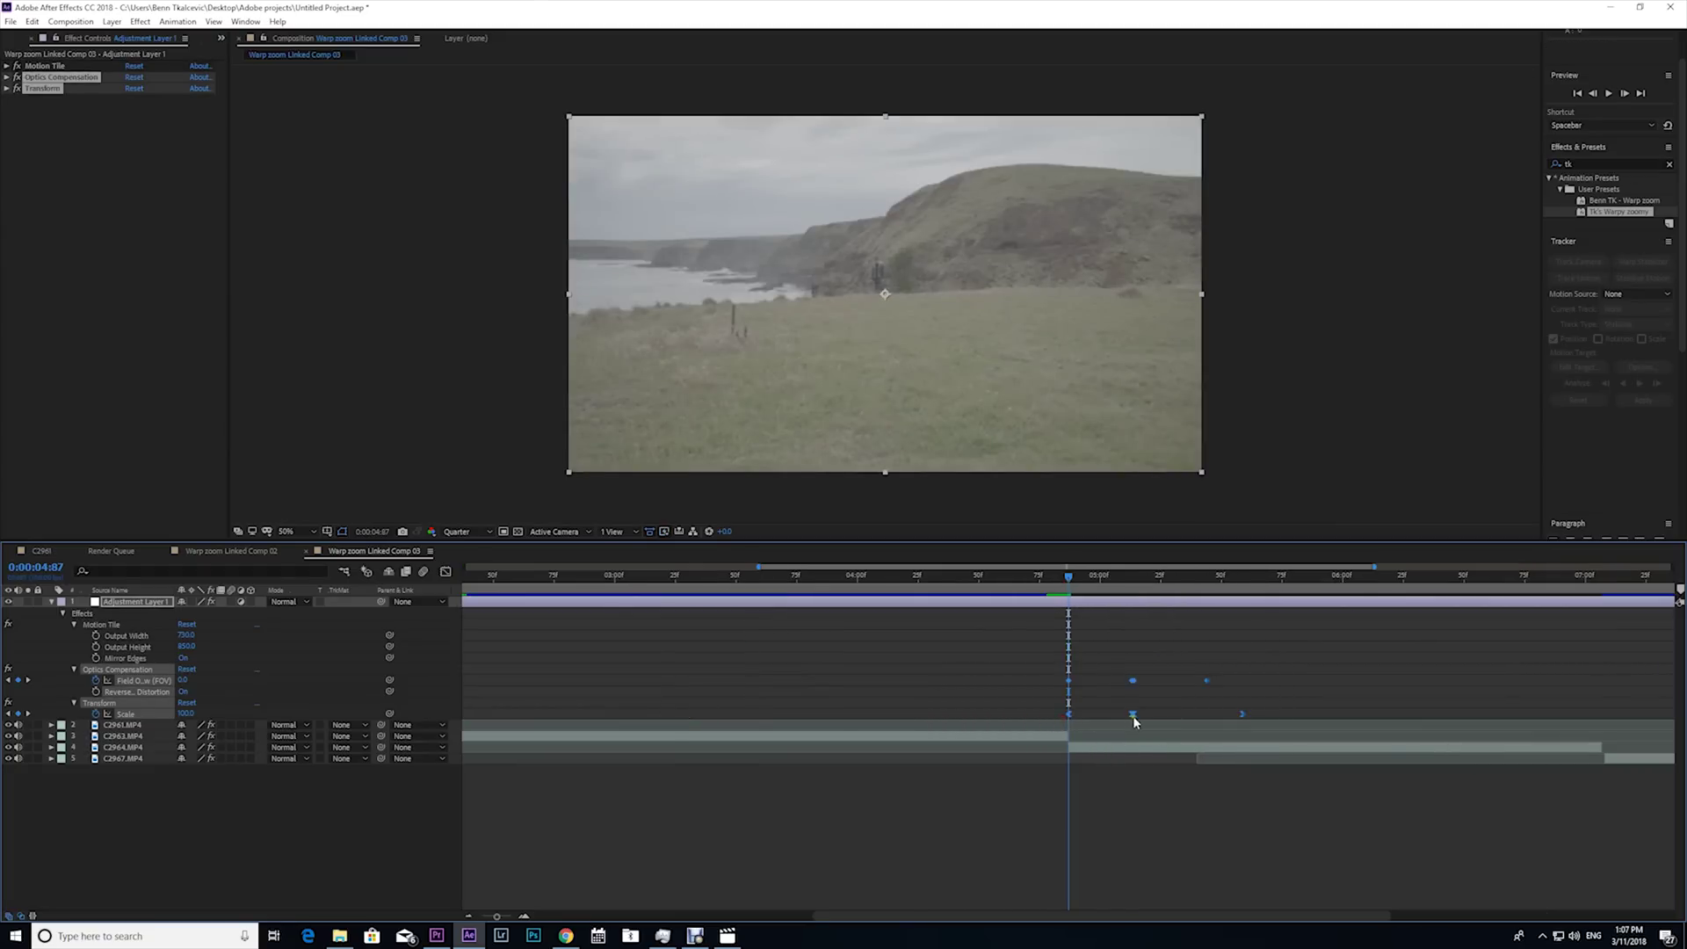
pyautogui.moveTo(1133, 717); pyautogui.dragTo(1070, 723)
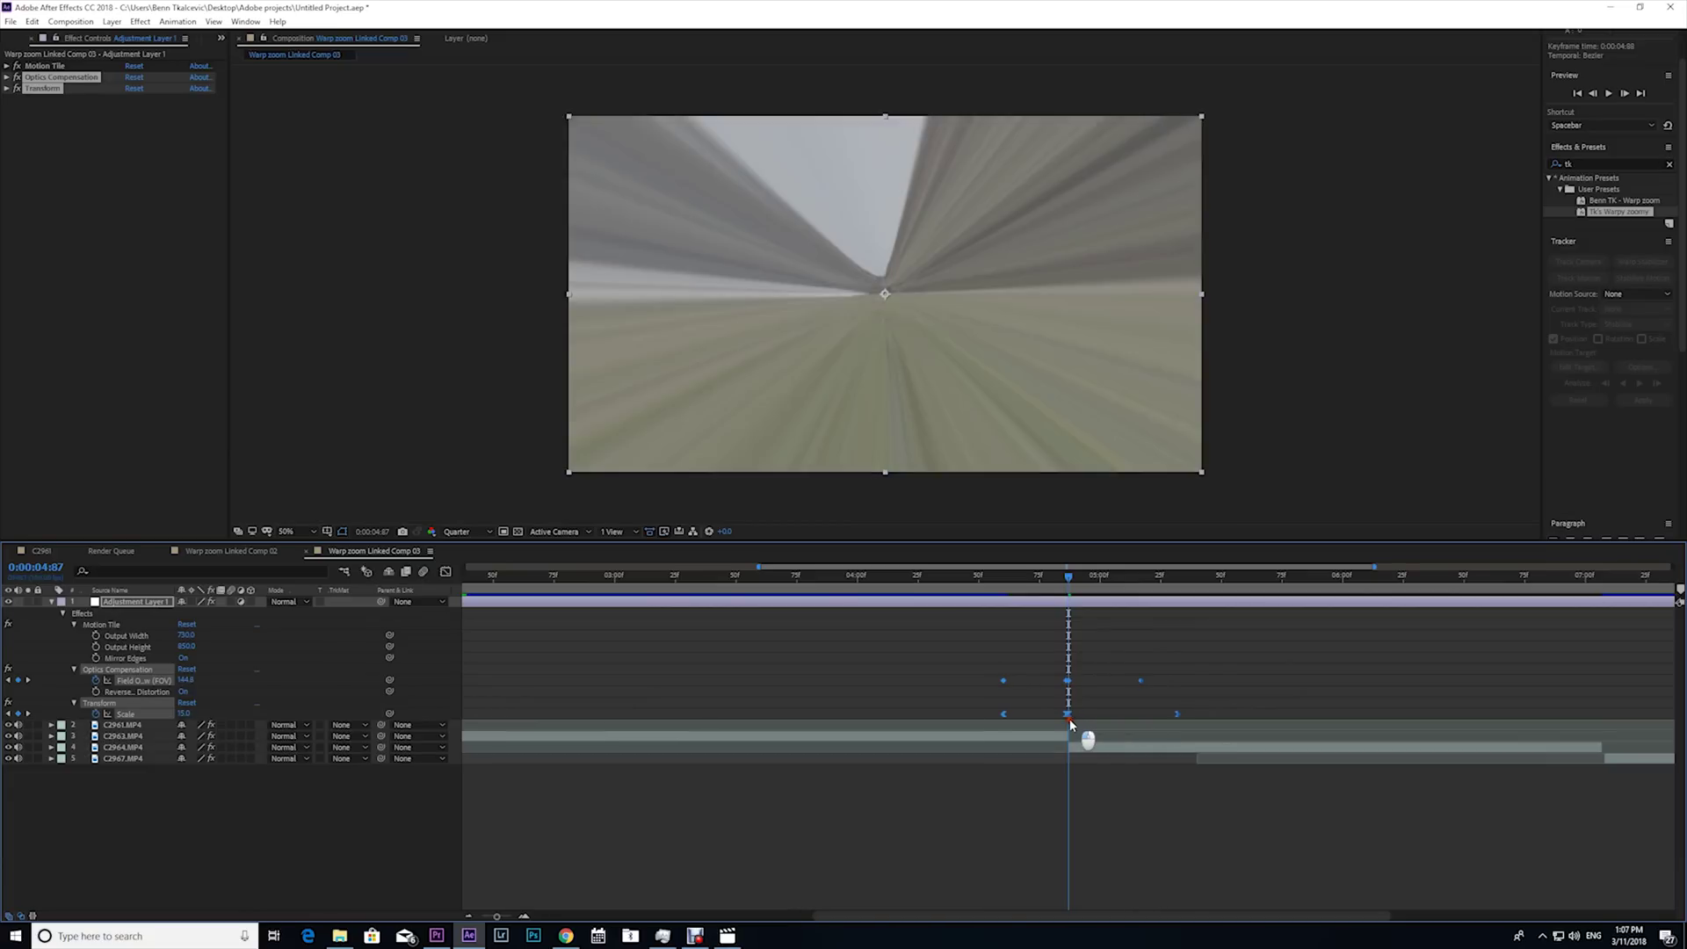
pyautogui.click(998, 580)
pyautogui.press('space')
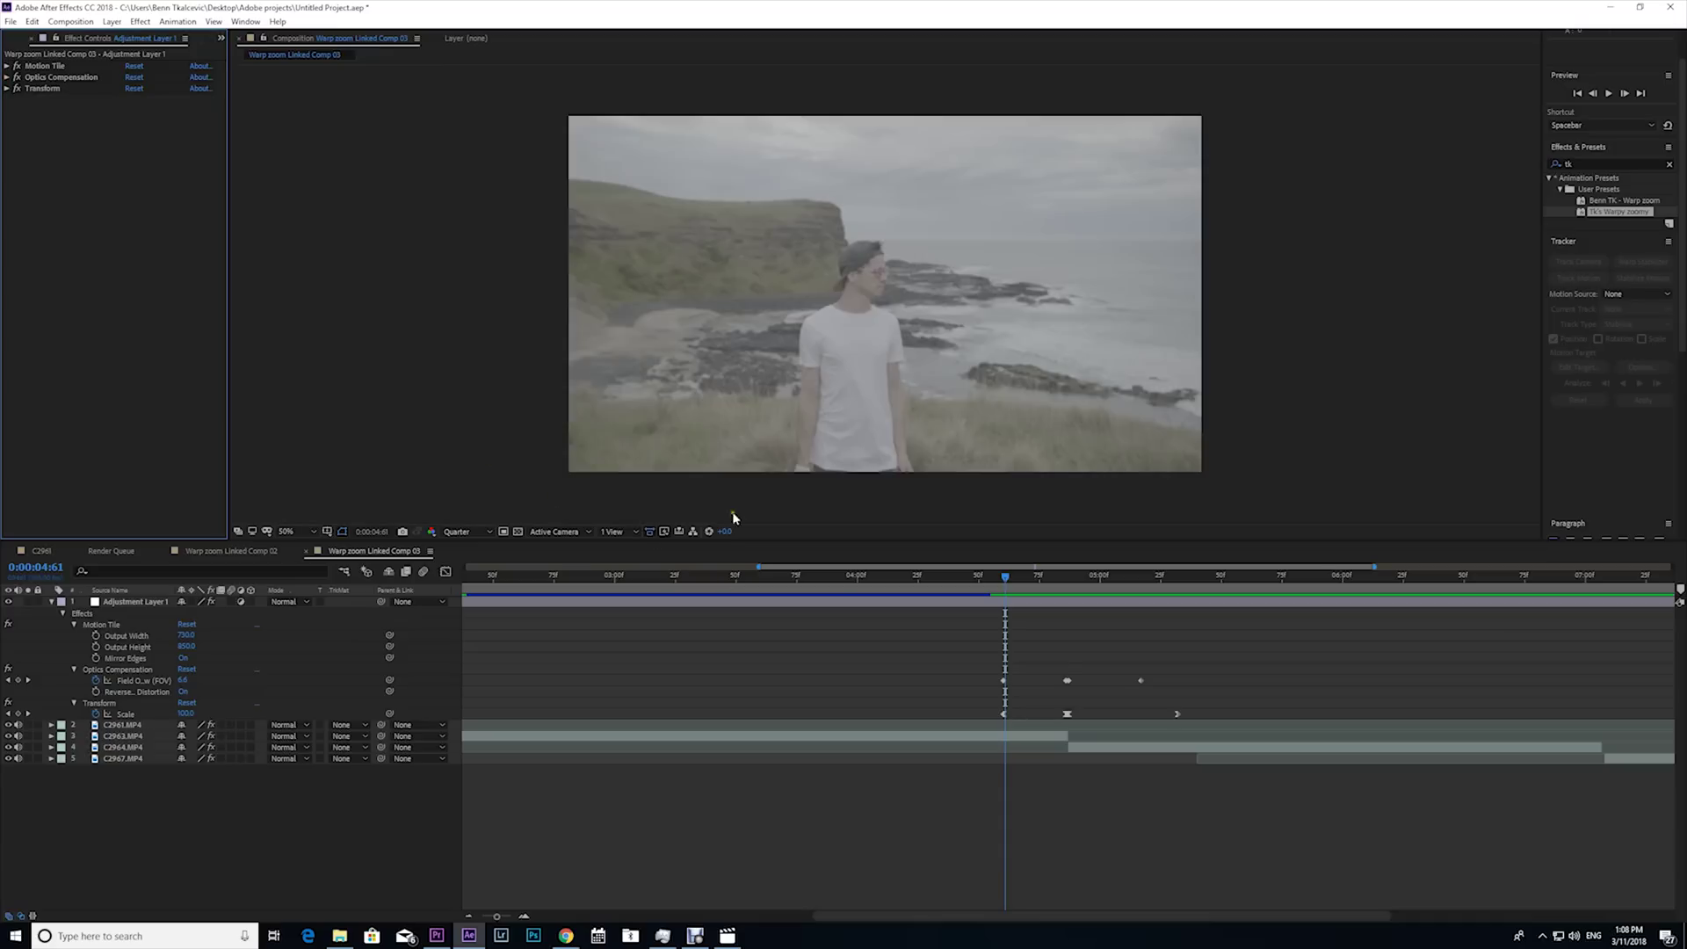
# Step: Expand Optics Compensation, show only keyframed properties, and scrub the second transition
pyautogui.click(7, 77)
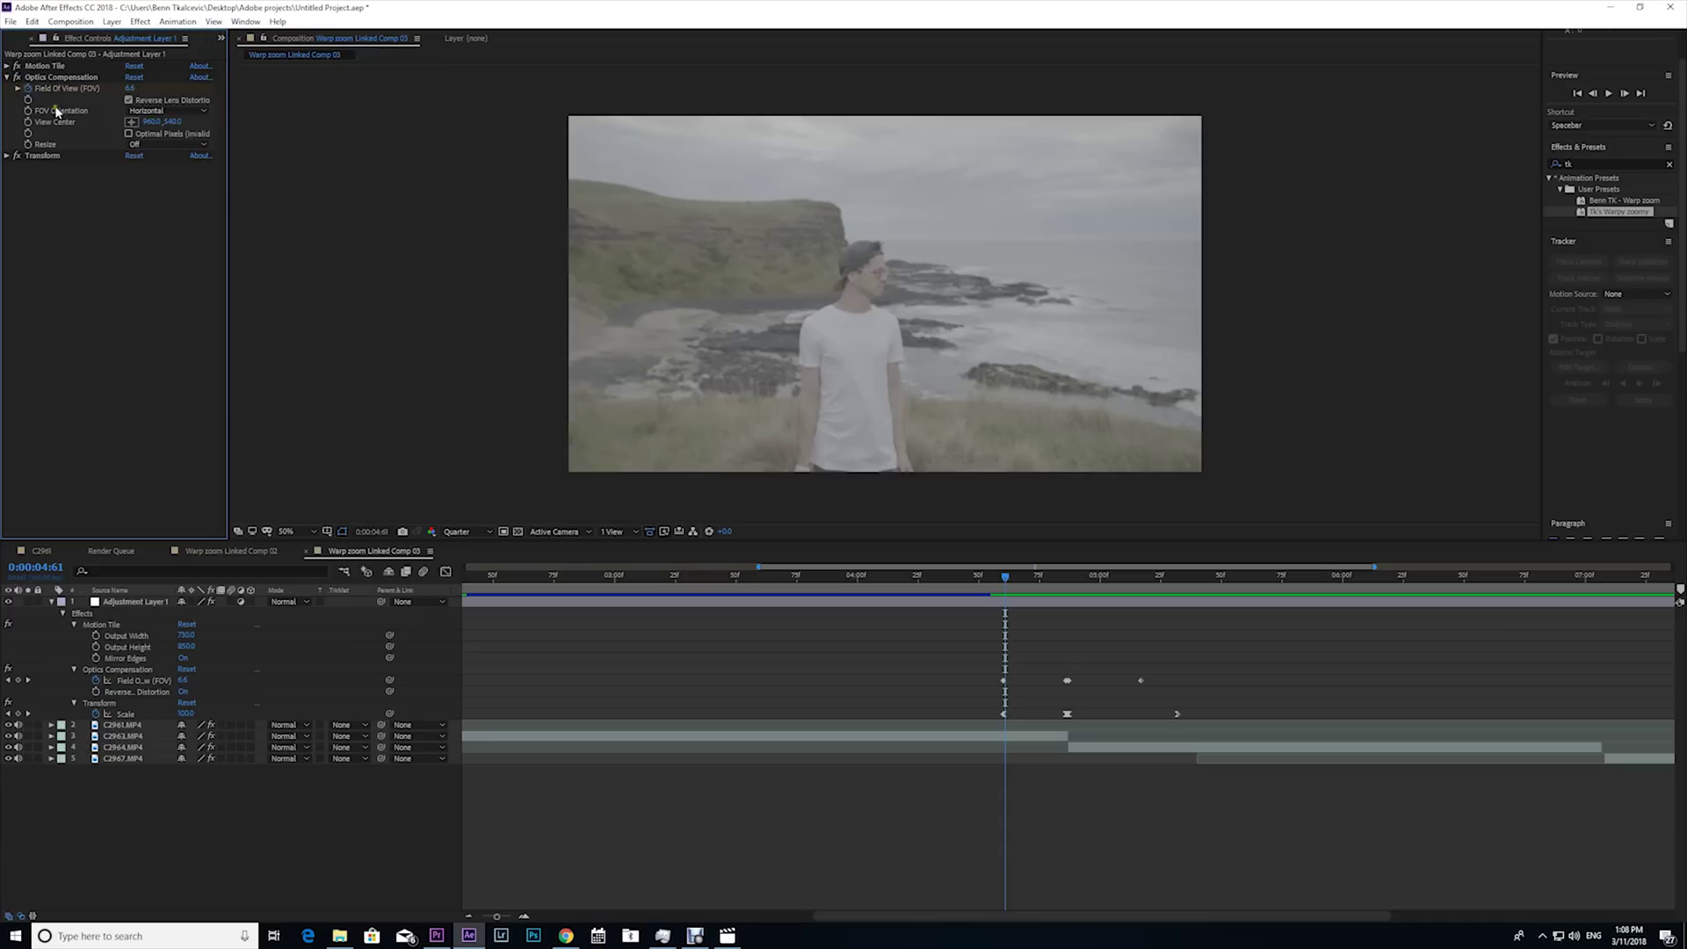
pyautogui.click(29, 125)
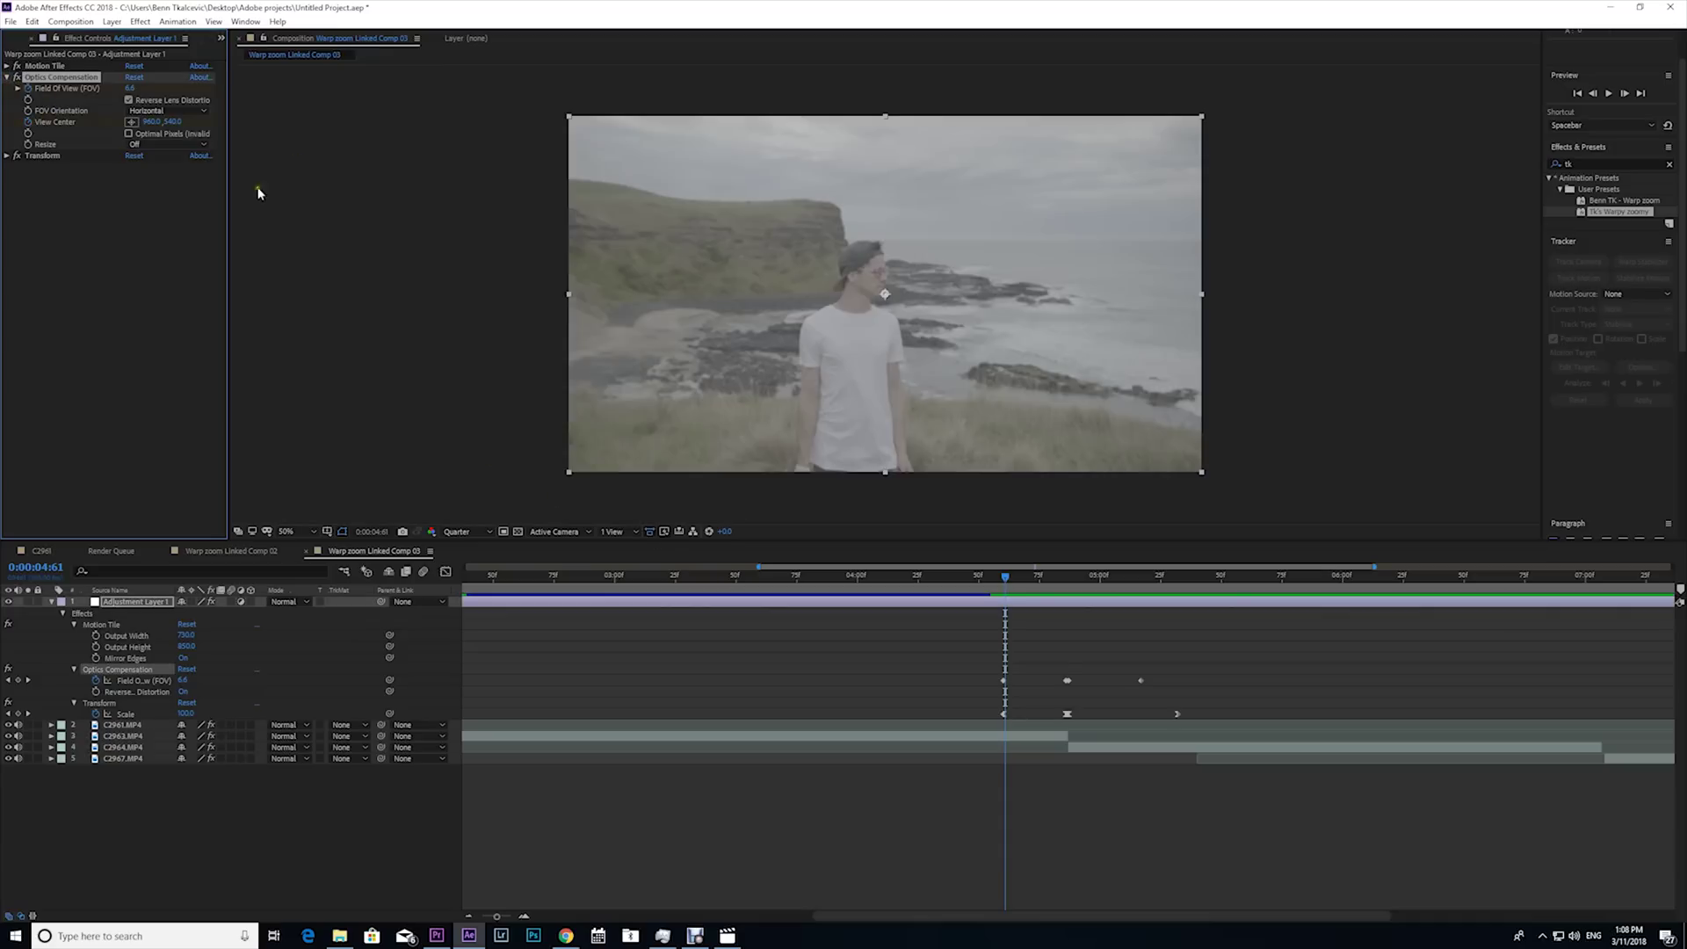
pyautogui.press('u')
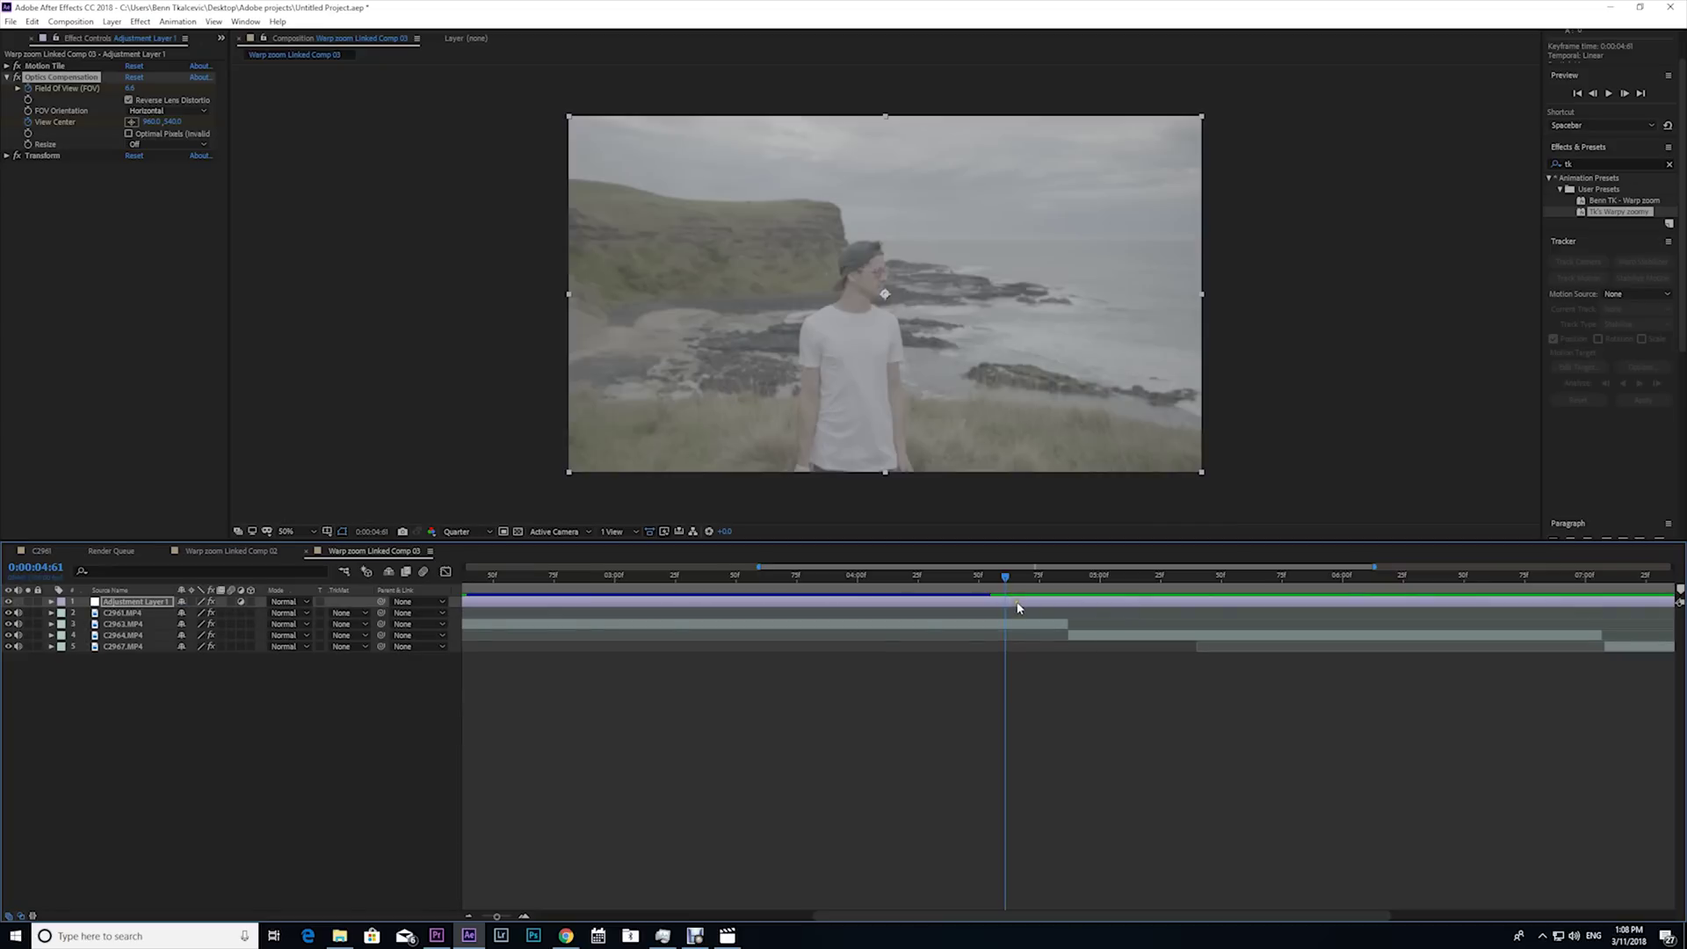
pyautogui.press('u')
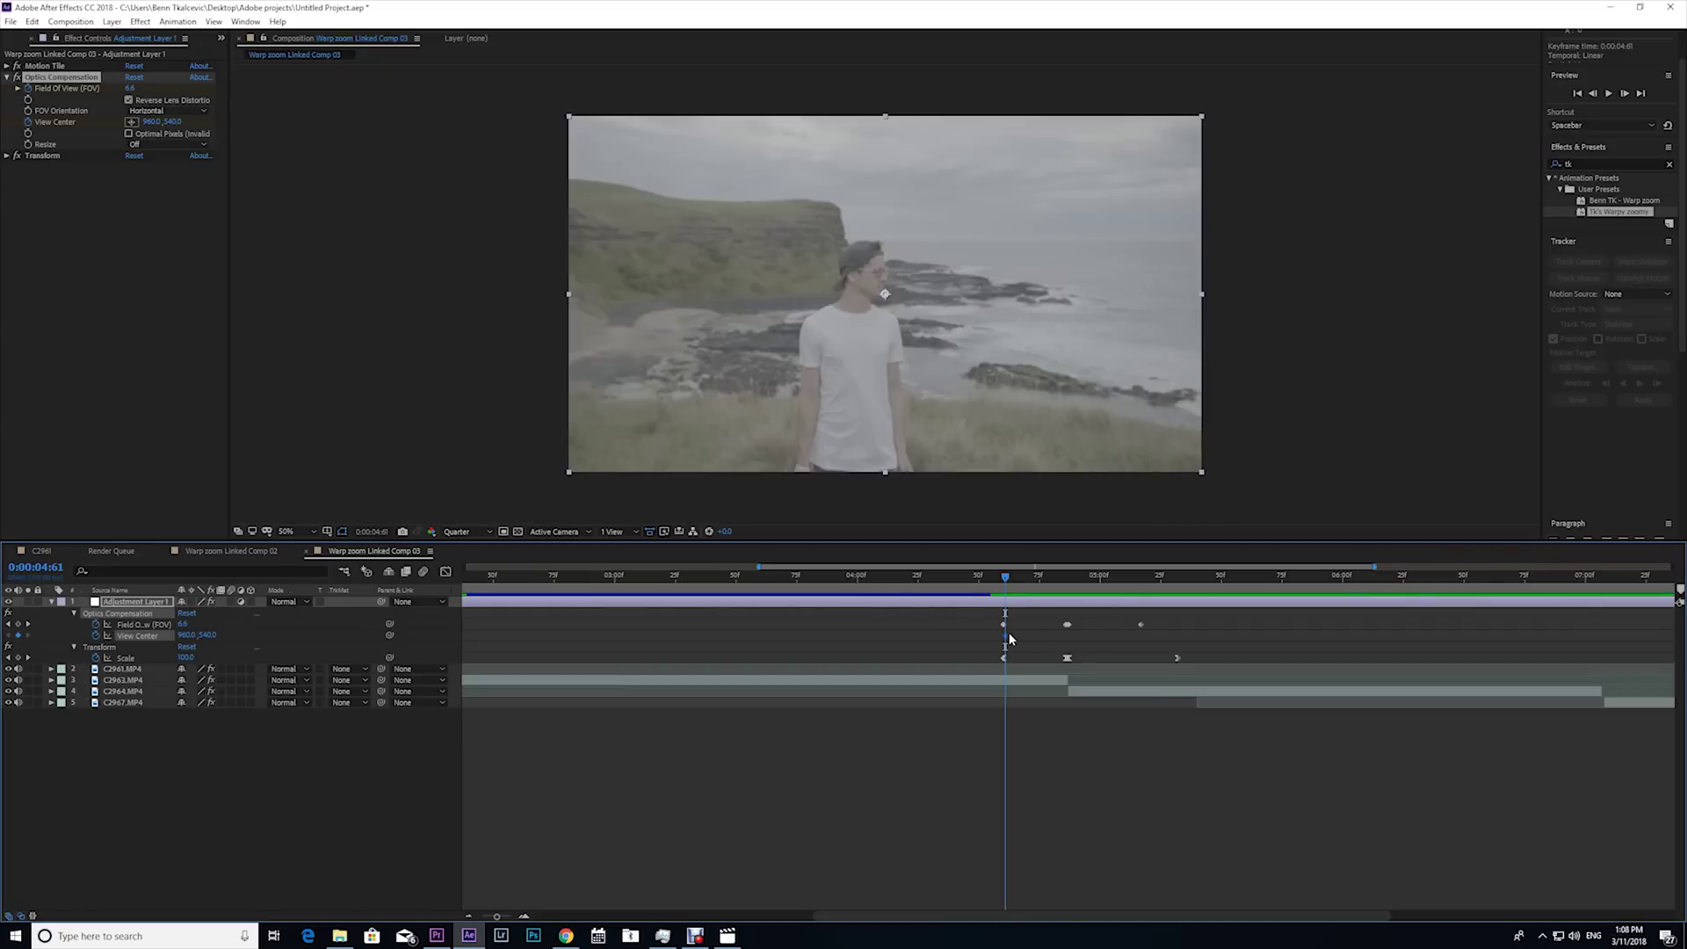
pyautogui.moveTo(1009, 580); pyautogui.dragTo(1058, 587)
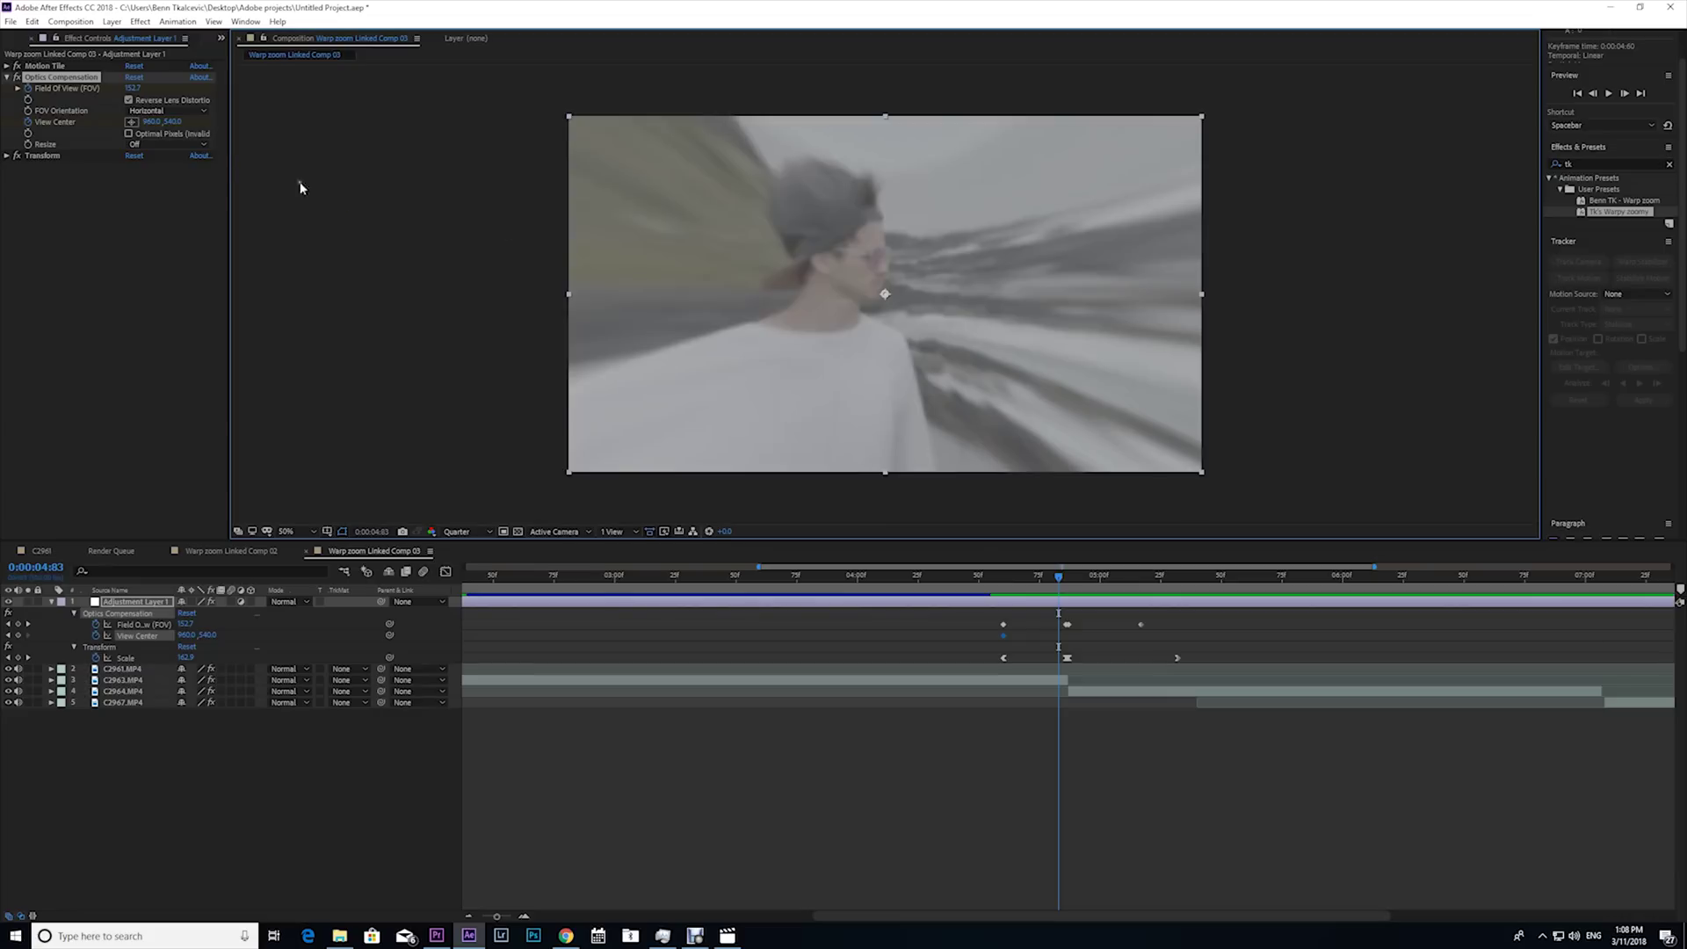
pyautogui.click(131, 121)
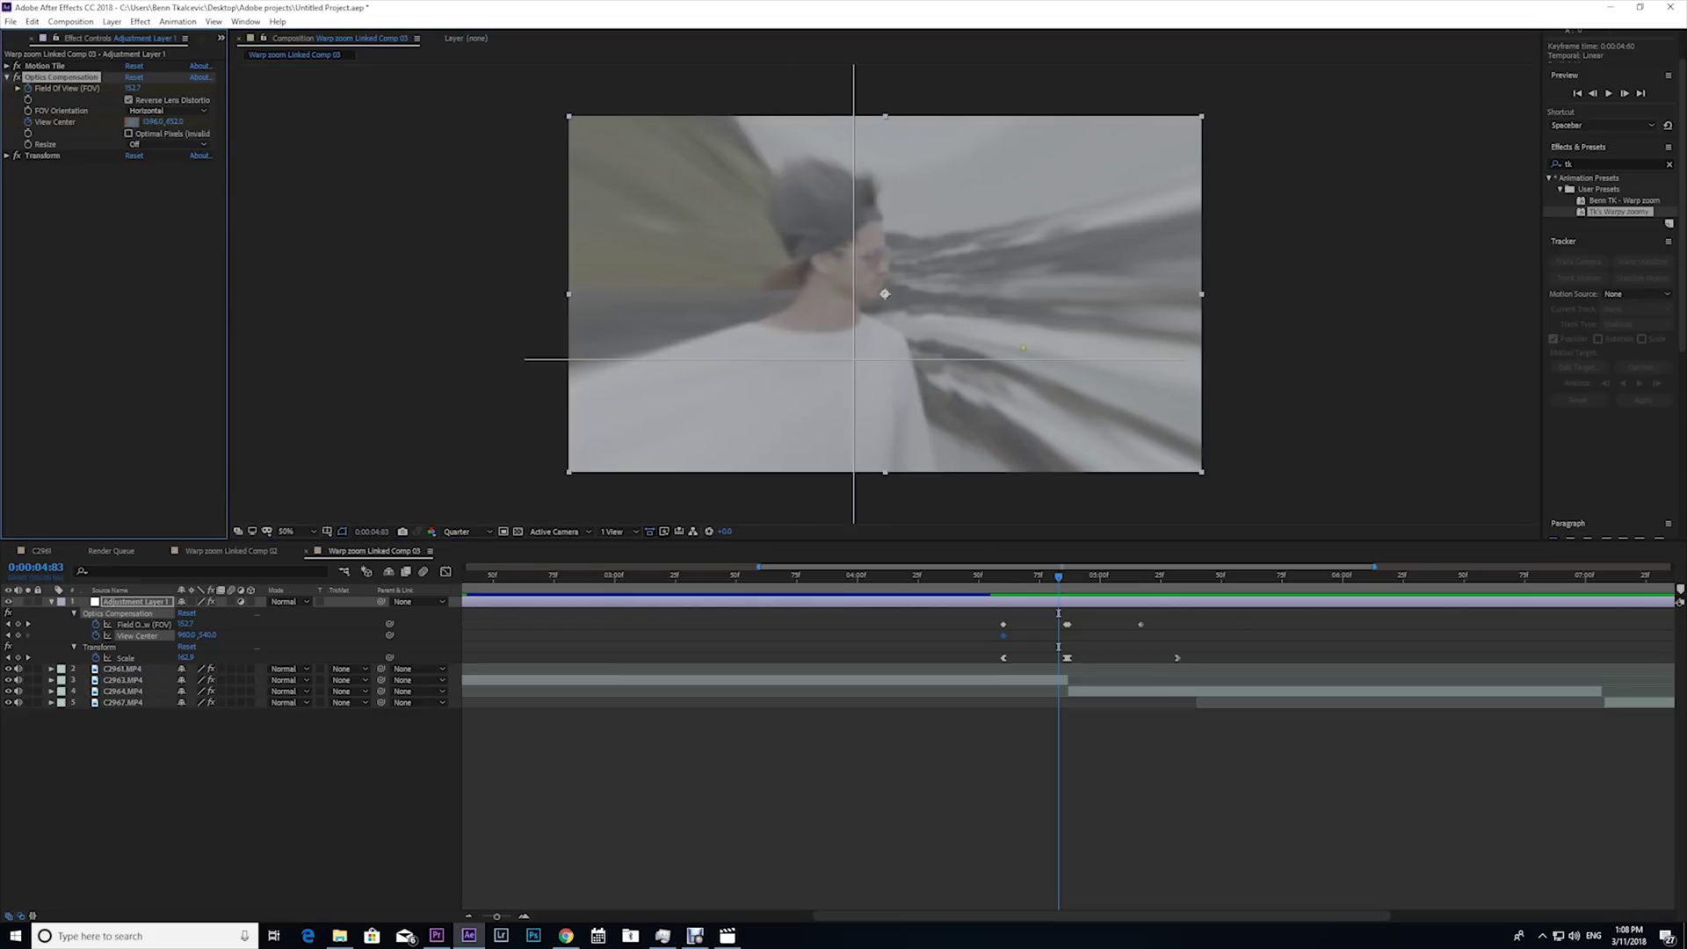
pyautogui.press('Escape')
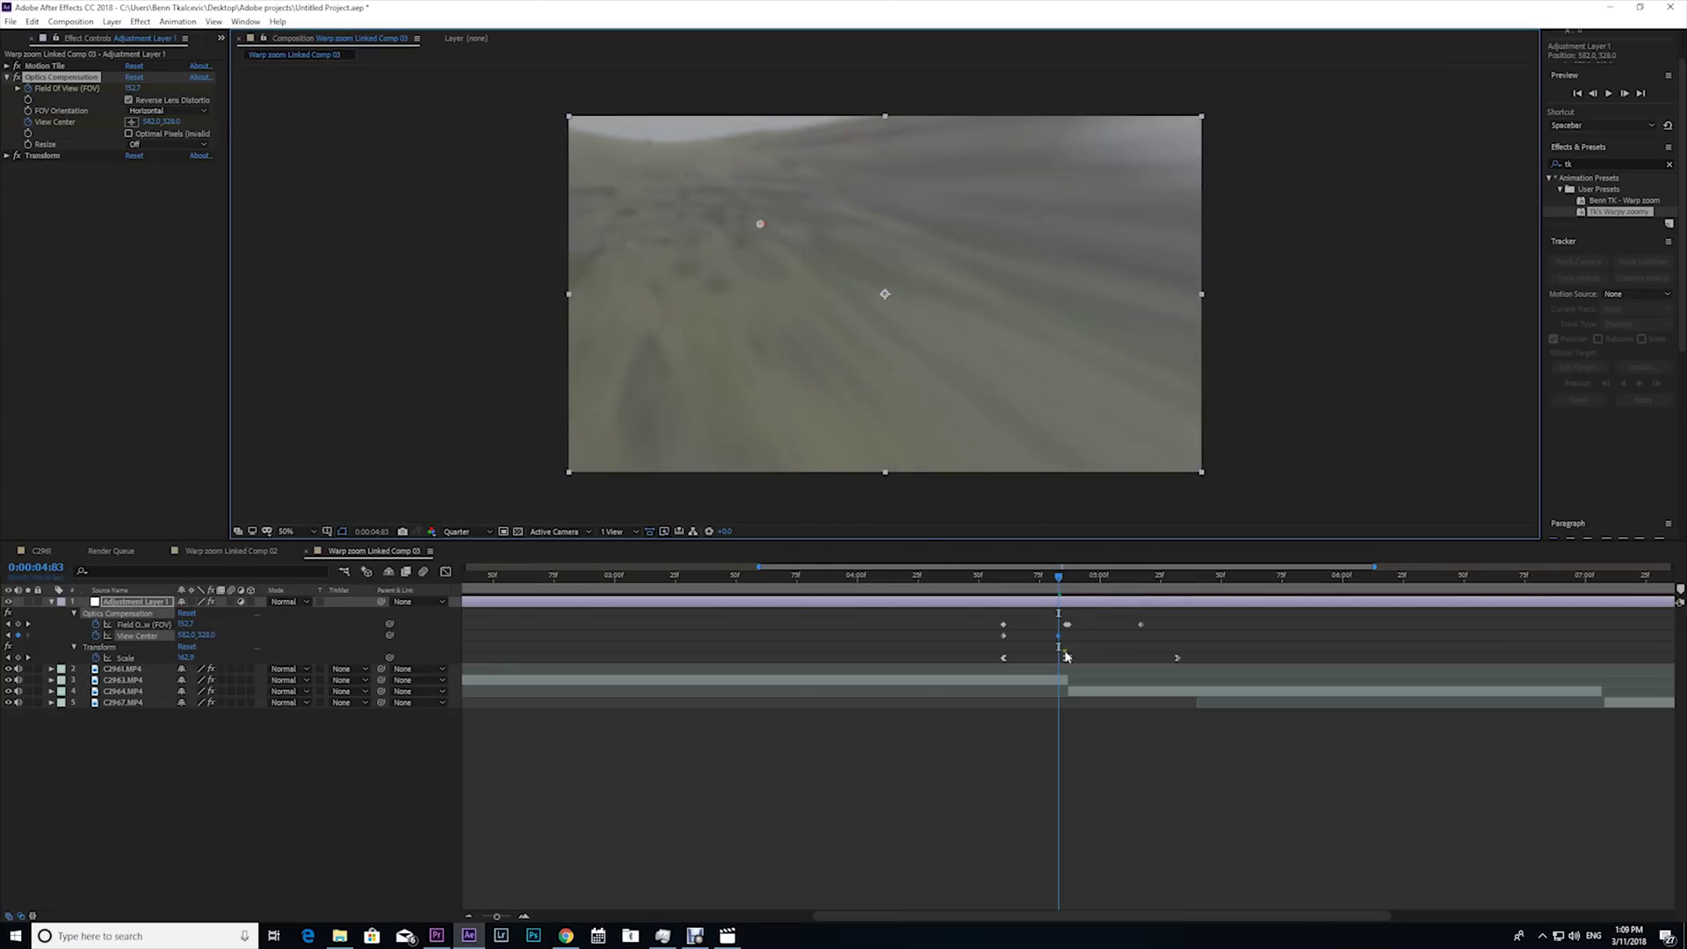
# Step: At 0:00:04:87, drag the warp's View Center off-centre to 964,546
pyautogui.moveTo(1059, 579); pyautogui.dragTo(1067, 579)
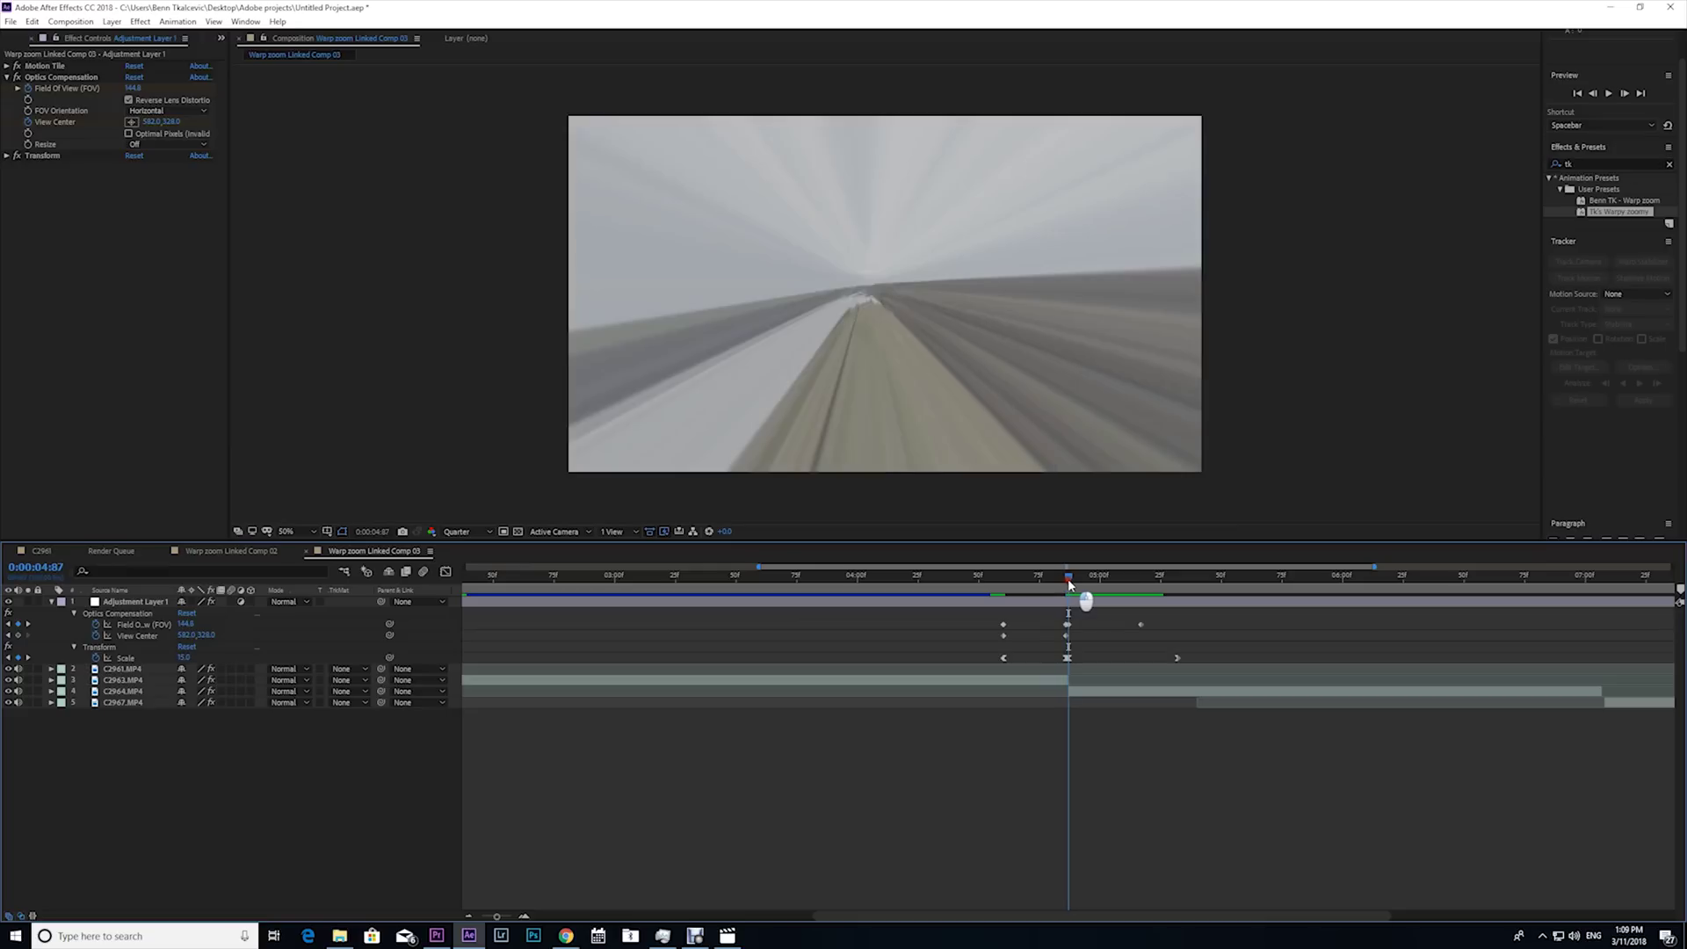
pyautogui.click(1096, 692)
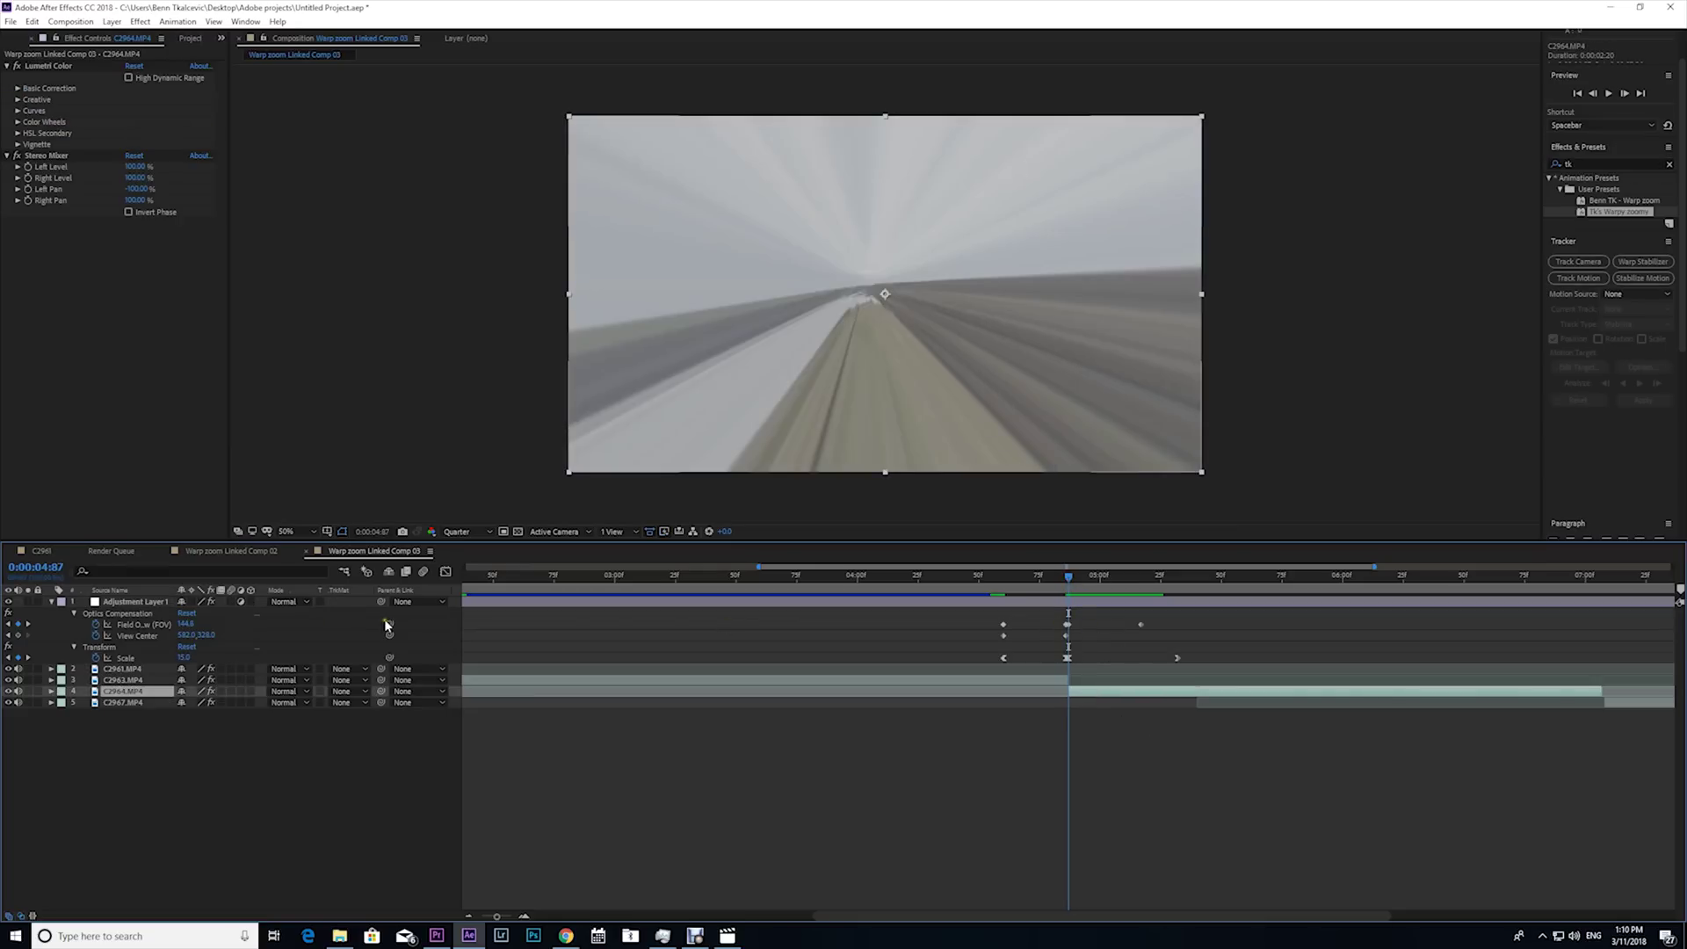
pyautogui.click(135, 613)
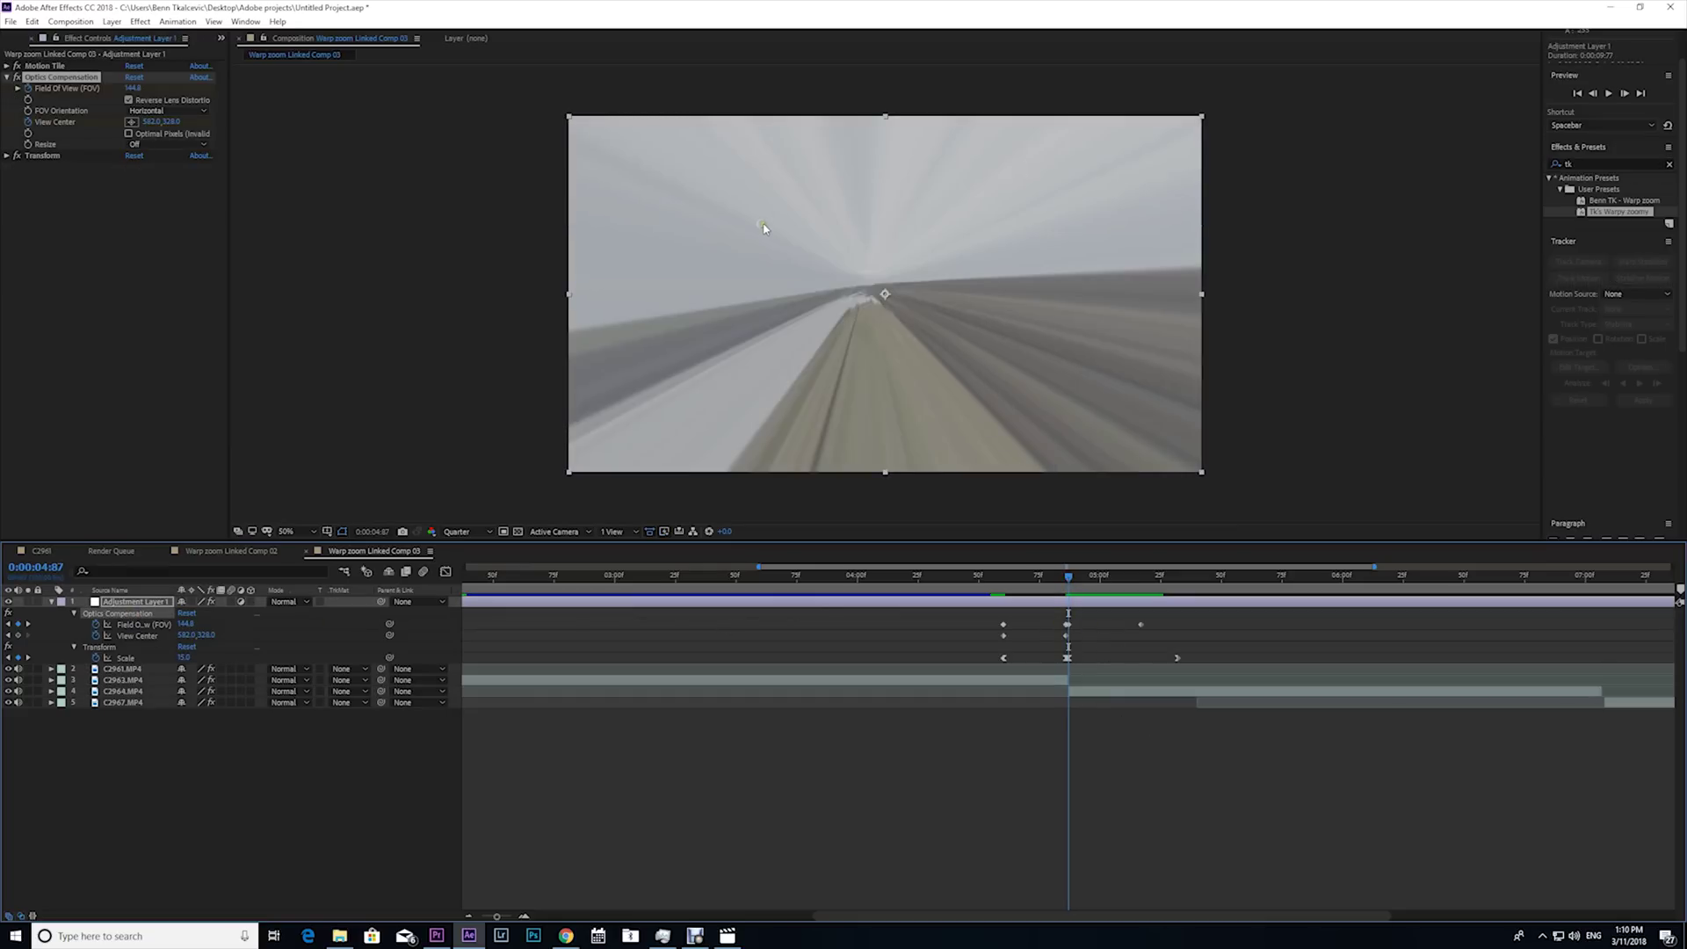
pyautogui.moveTo(760, 227); pyautogui.dragTo(886, 297)
# Step: Preview the transition, stopping at 0:00:04:57 and stepping to 0:00:04:70
pyautogui.moveTo(1002, 576); pyautogui.dragTo(993, 587)
pyautogui.press('space')
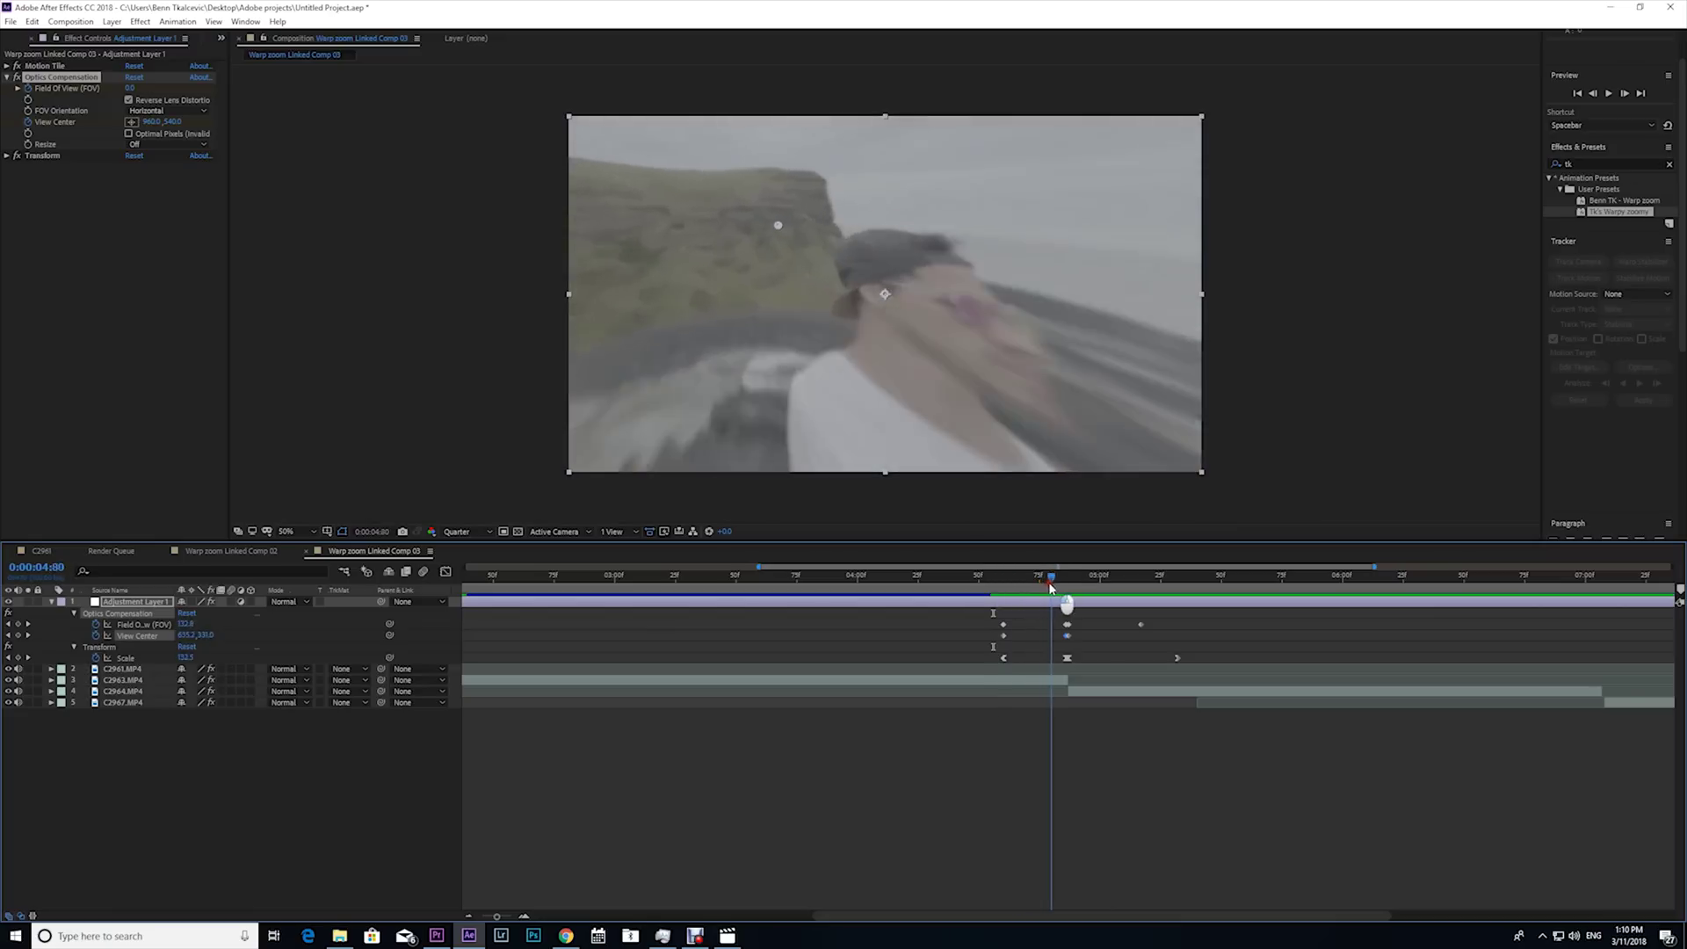
pyautogui.click(995, 587)
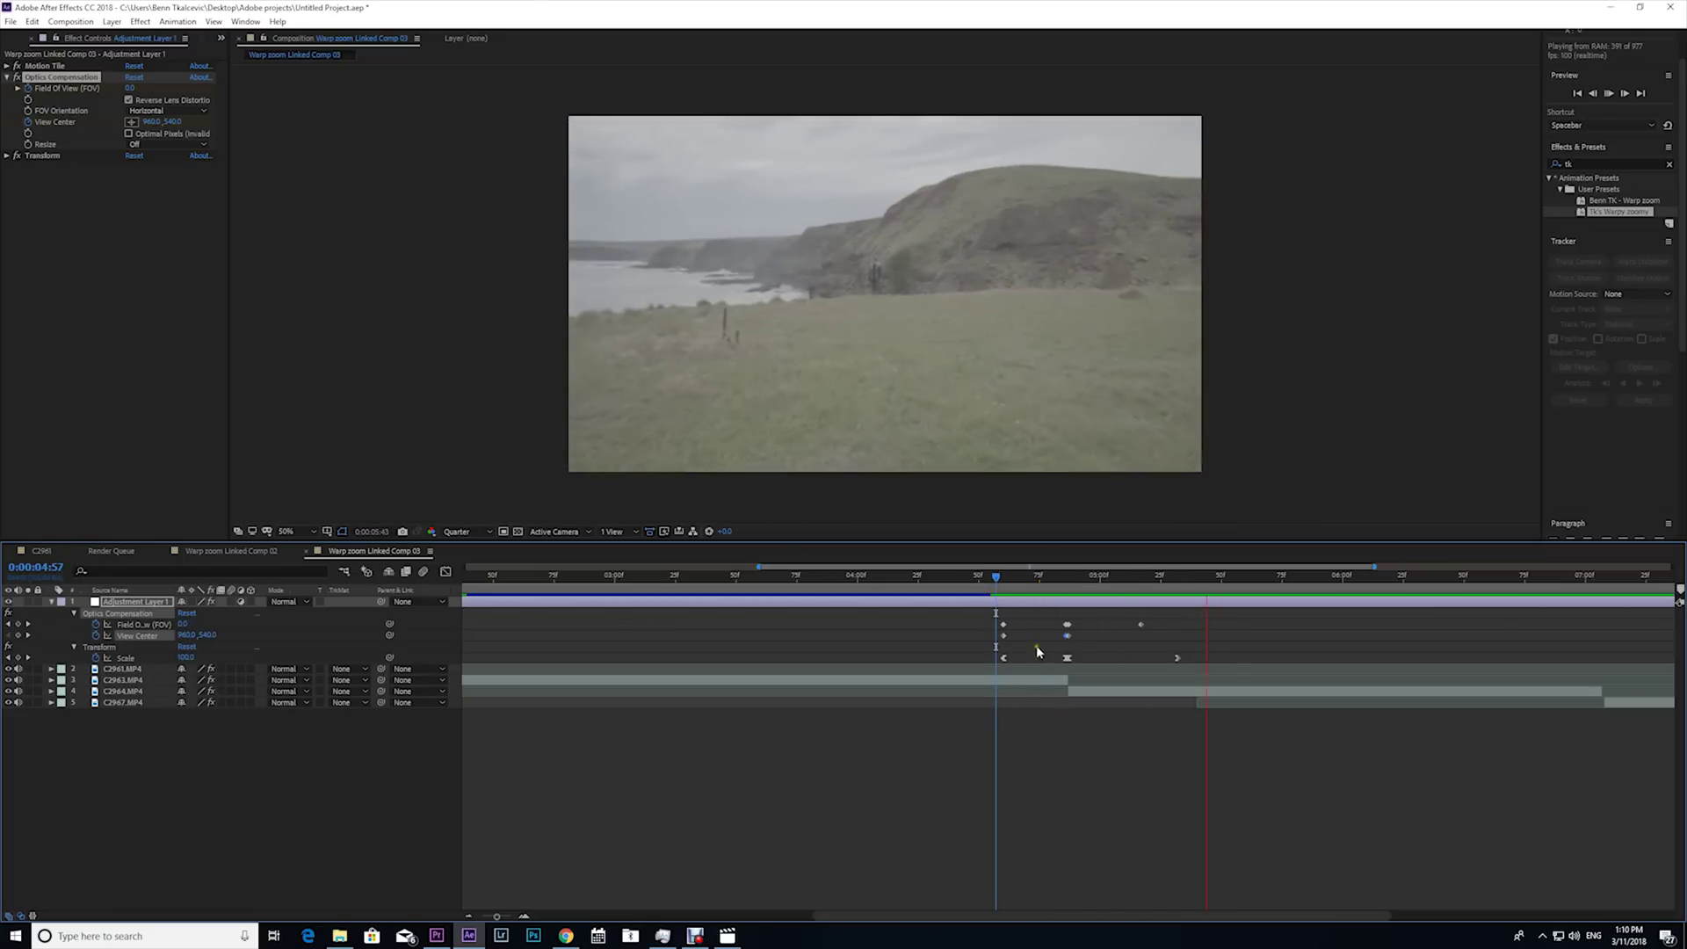
pyautogui.moveTo(1000, 589)
pyautogui.mouseDown()
pyautogui.moveTo(1046, 590)
pyautogui.moveTo(1008, 590)
pyautogui.mouseUp()
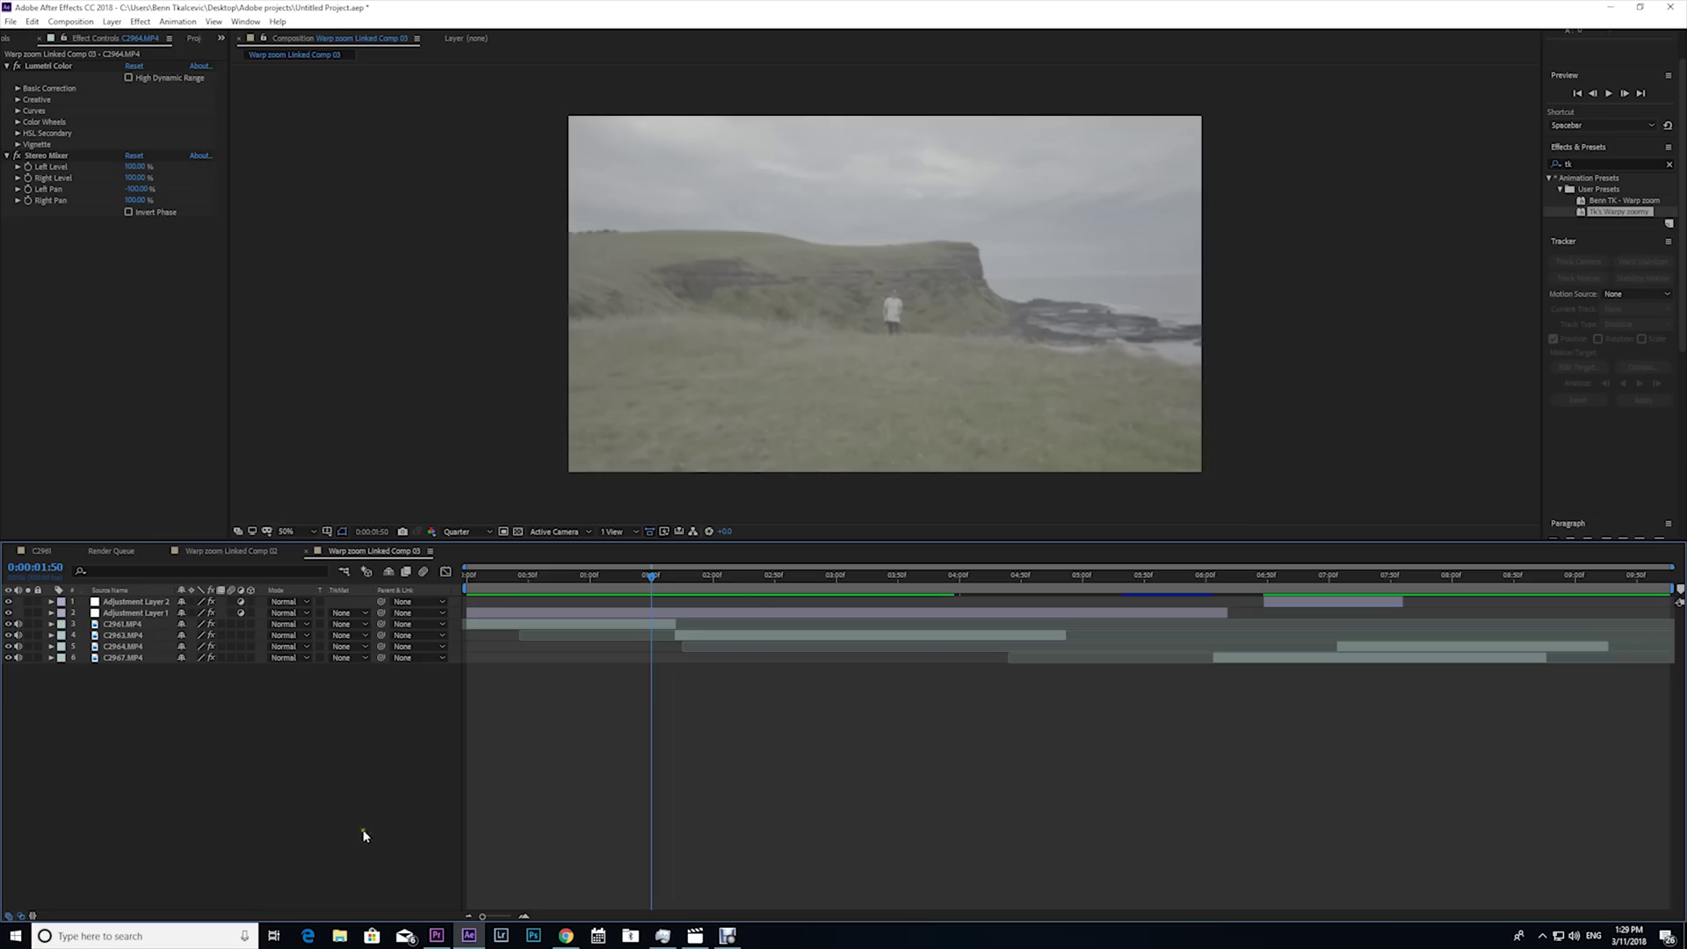
# Step: Add a new adjustment layer and search the effects for 'force mo'
pyautogui.rightClick(366, 835)
pyautogui.moveTo(427, 684)
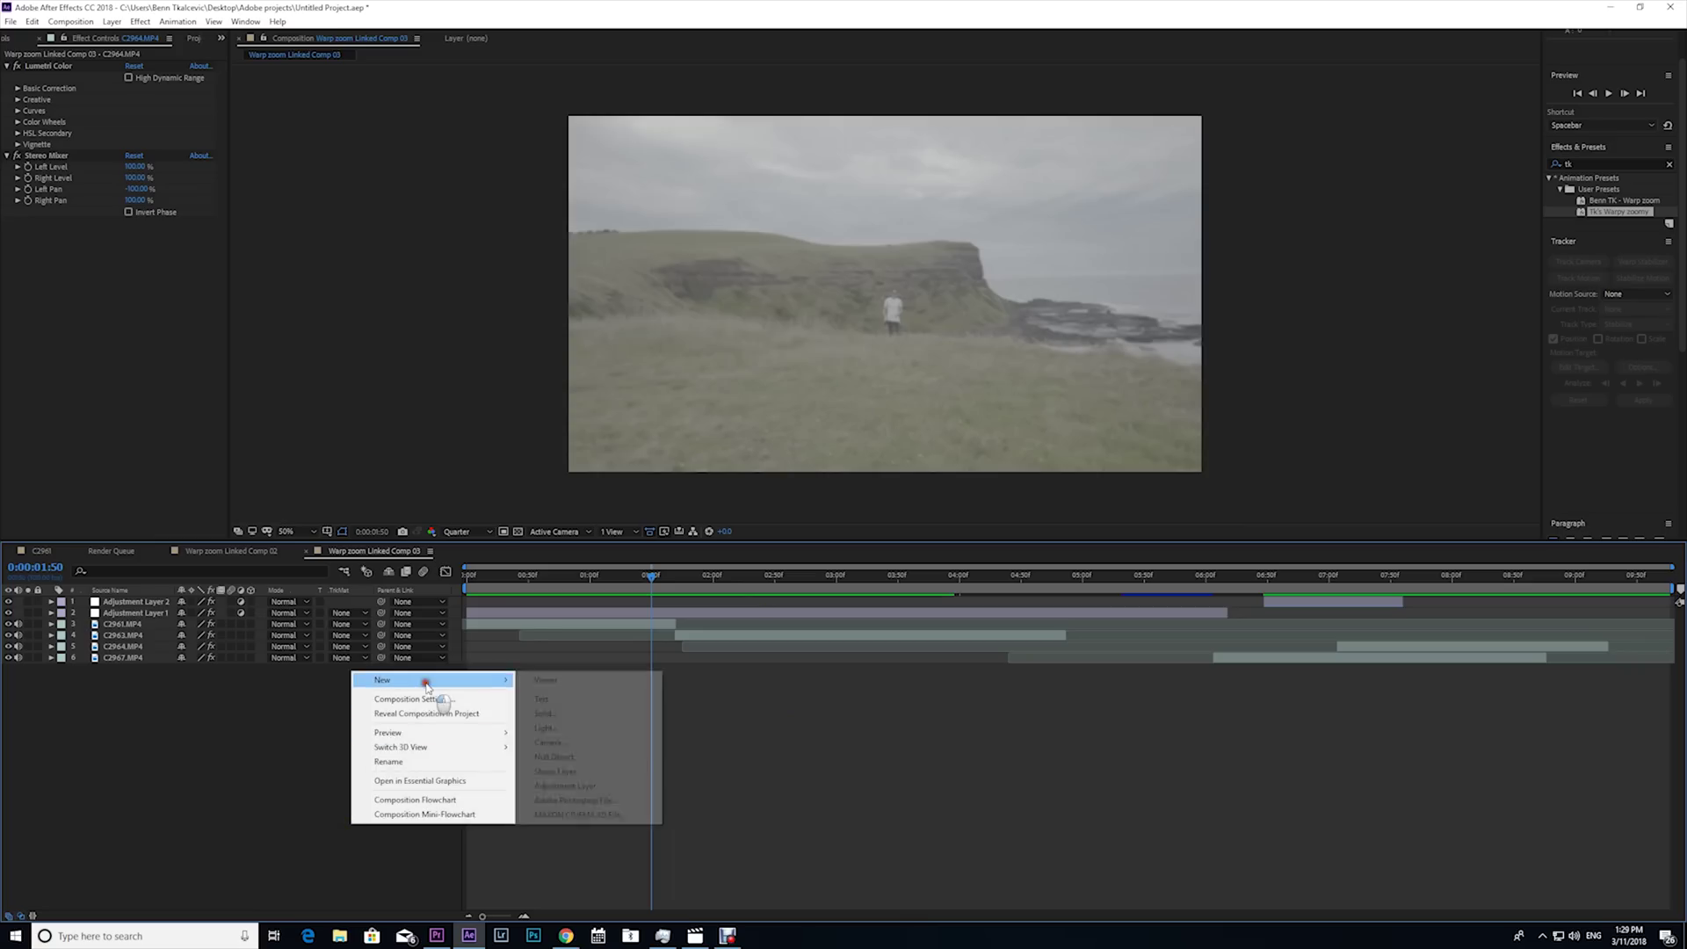
pyautogui.click(565, 786)
pyautogui.hotkey('ctrl', '5')
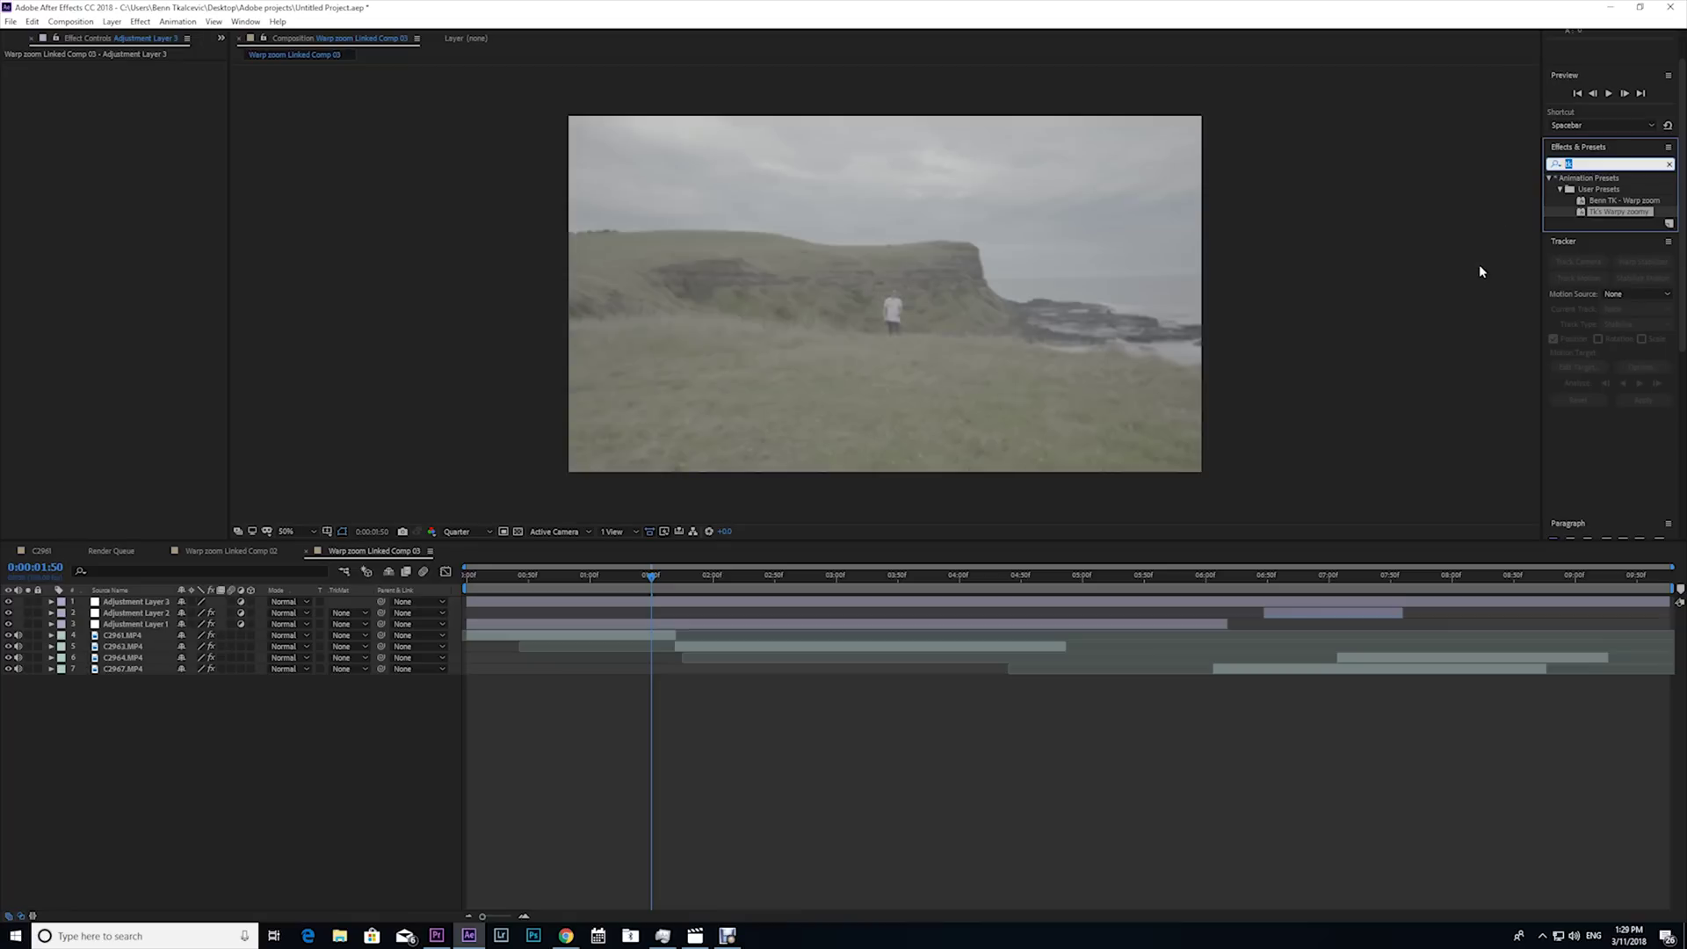
pyautogui.press('BackSpace')
pyautogui.write('force motion')
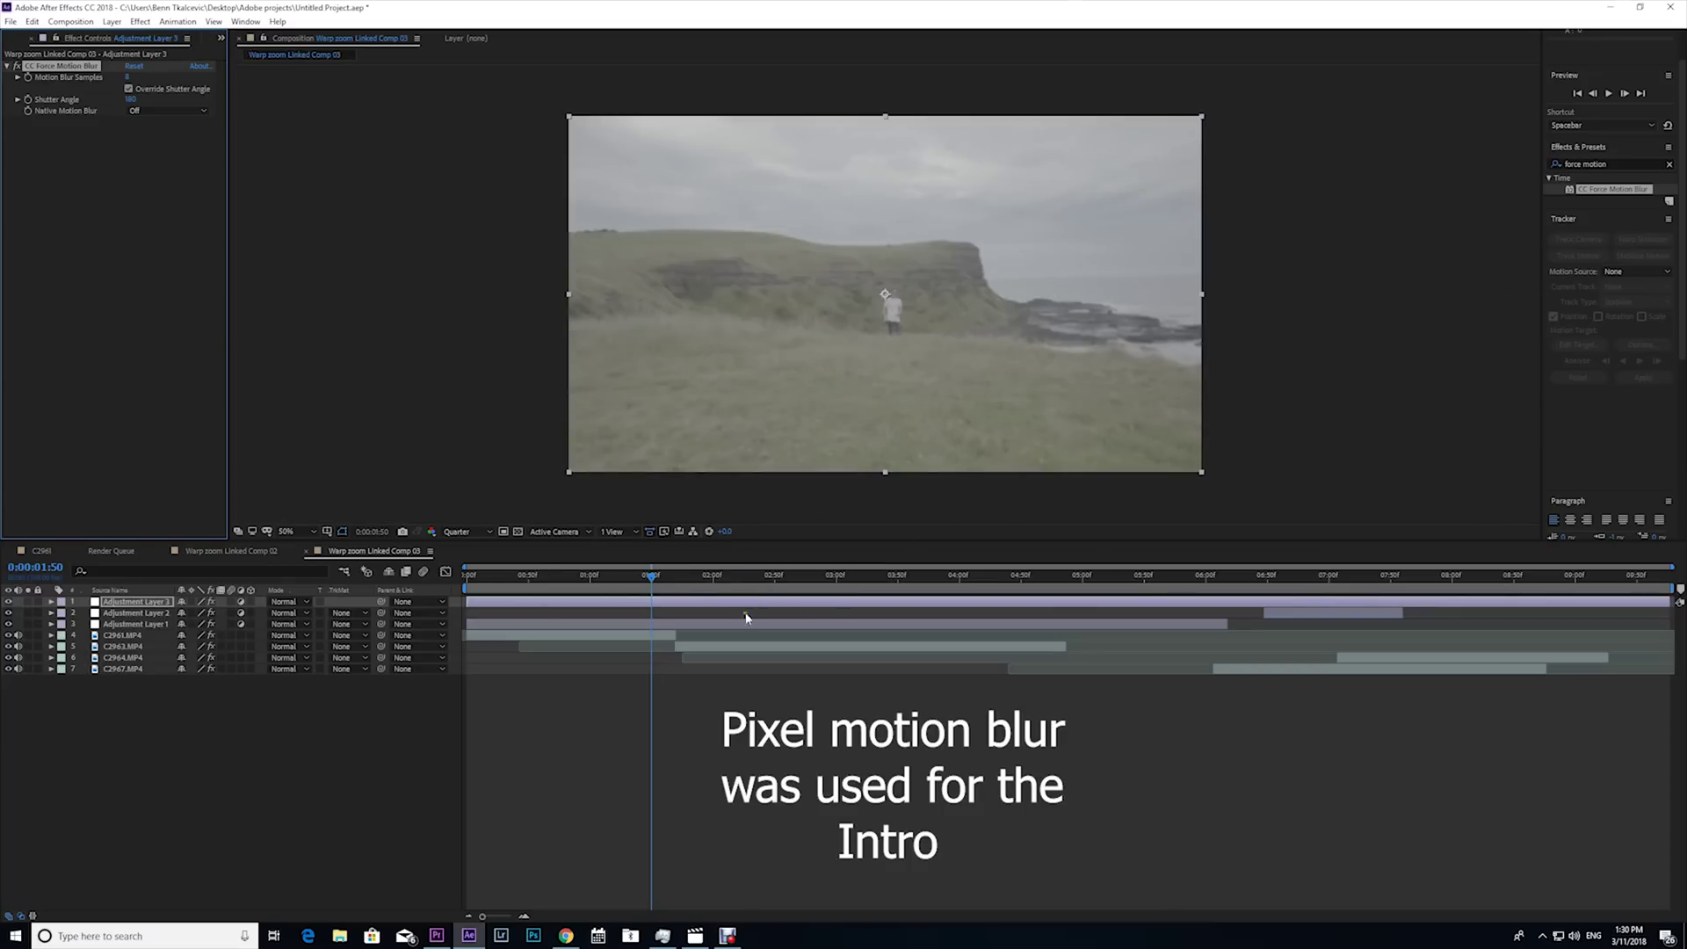
# Step: Trim the new adjustment layer to span 0:00:01:40 to 0:00:02:12
pyautogui.moveTo(650, 585)
pyautogui.mouseDown()
pyautogui.moveTo(666, 583)
pyautogui.moveTo(641, 583)
pyautogui.mouseUp()
pyautogui.click(651, 608)
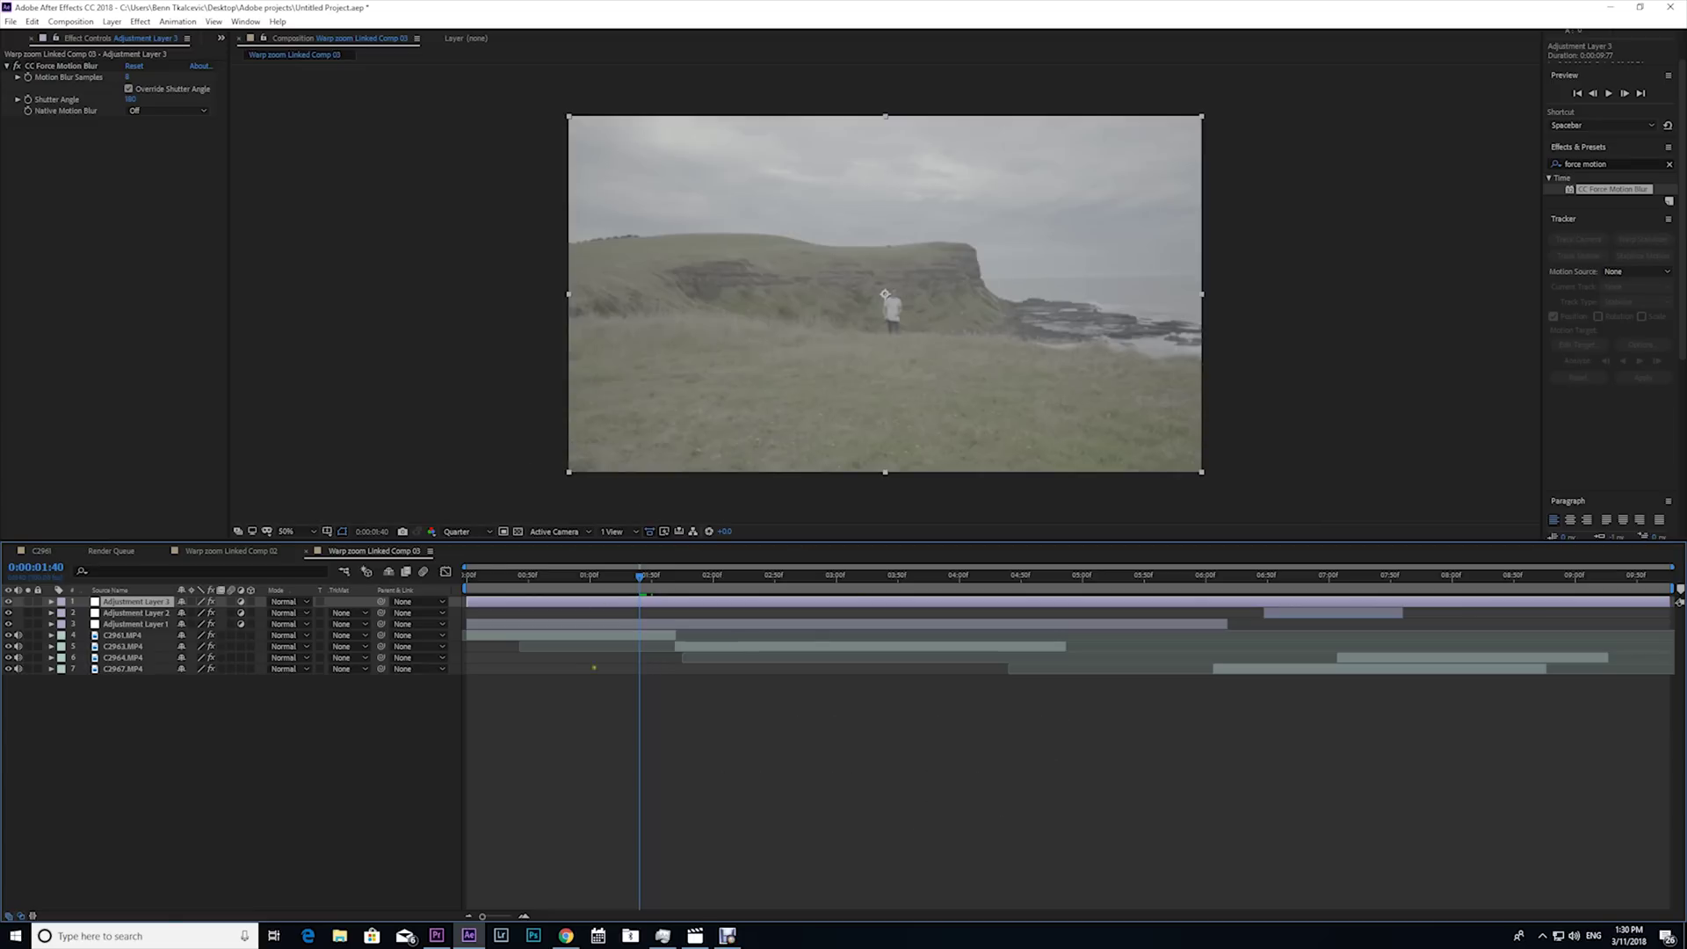
pyautogui.hotkey('alt', '[')
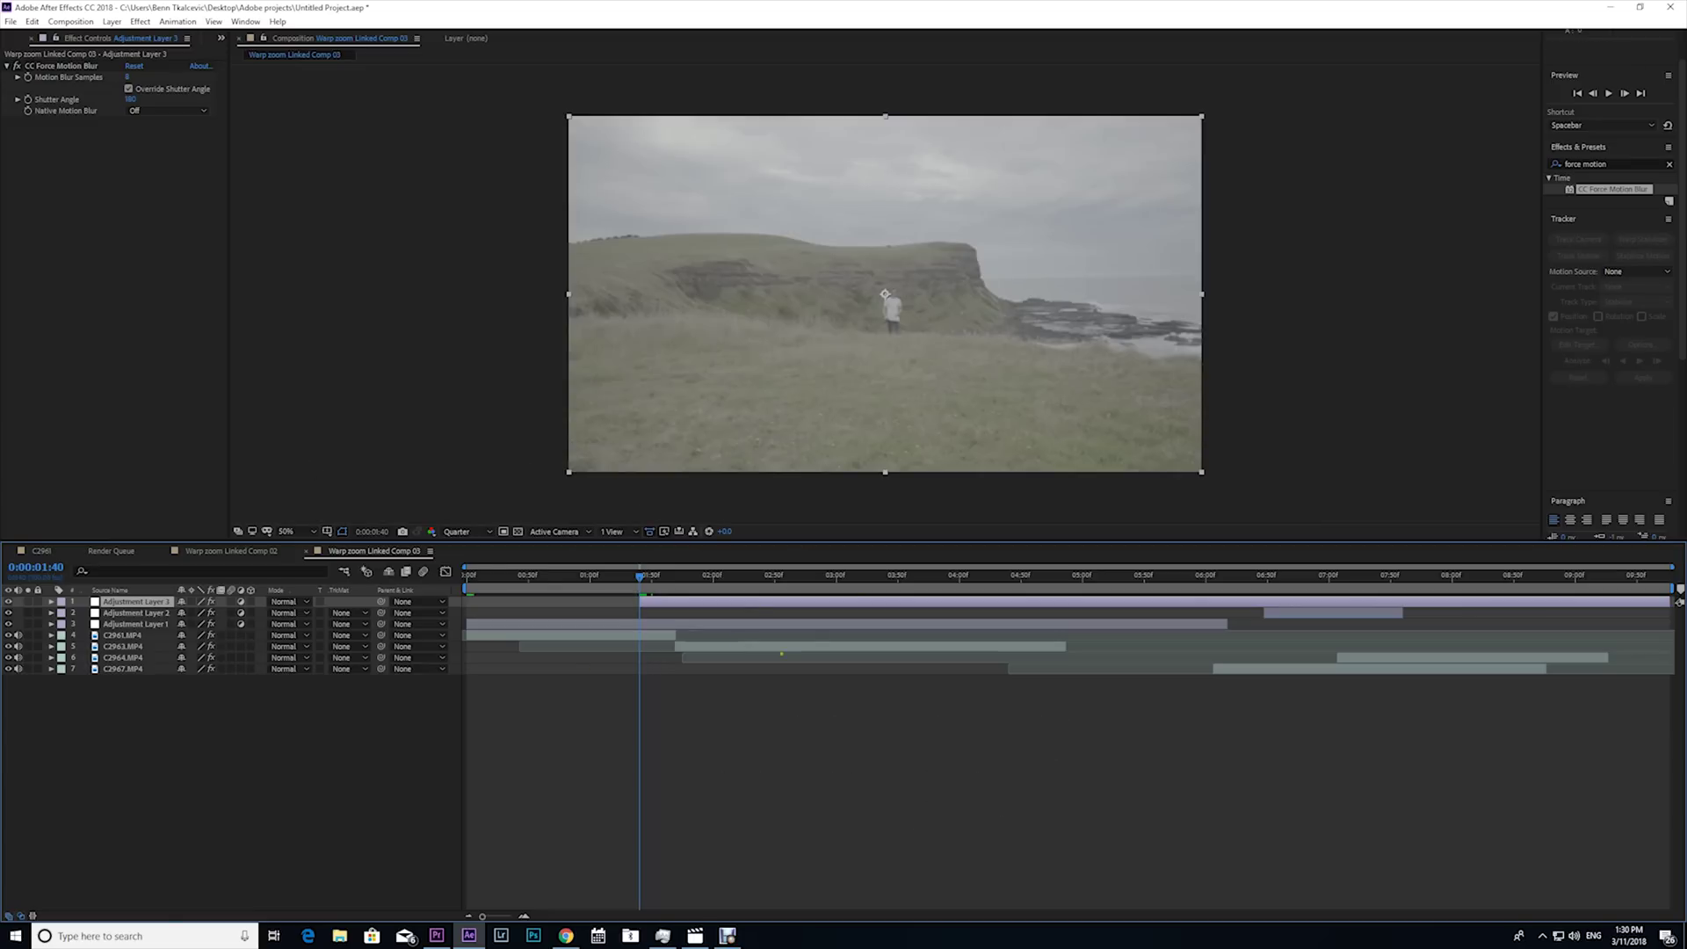
pyautogui.click(729, 577)
pyautogui.hotkey('alt', ']')
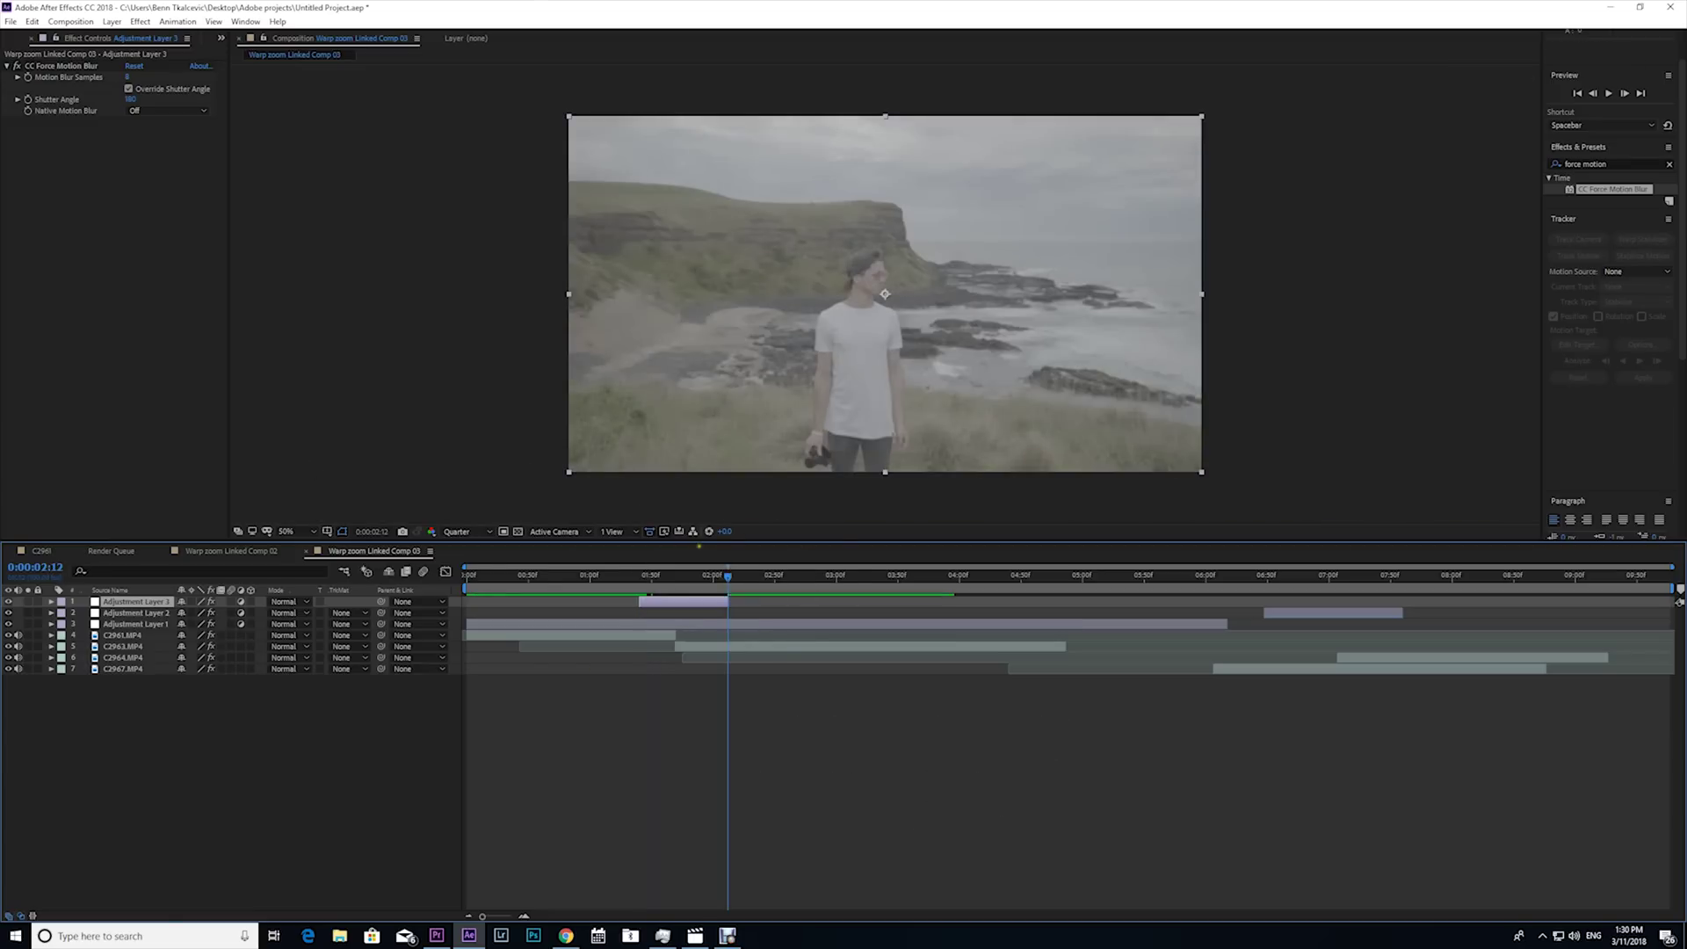
# Step: Preview the motion-blur section and start keyframing Shutter Angle
pyautogui.moveTo(698, 582); pyautogui.dragTo(644, 587)
pyautogui.press('space')
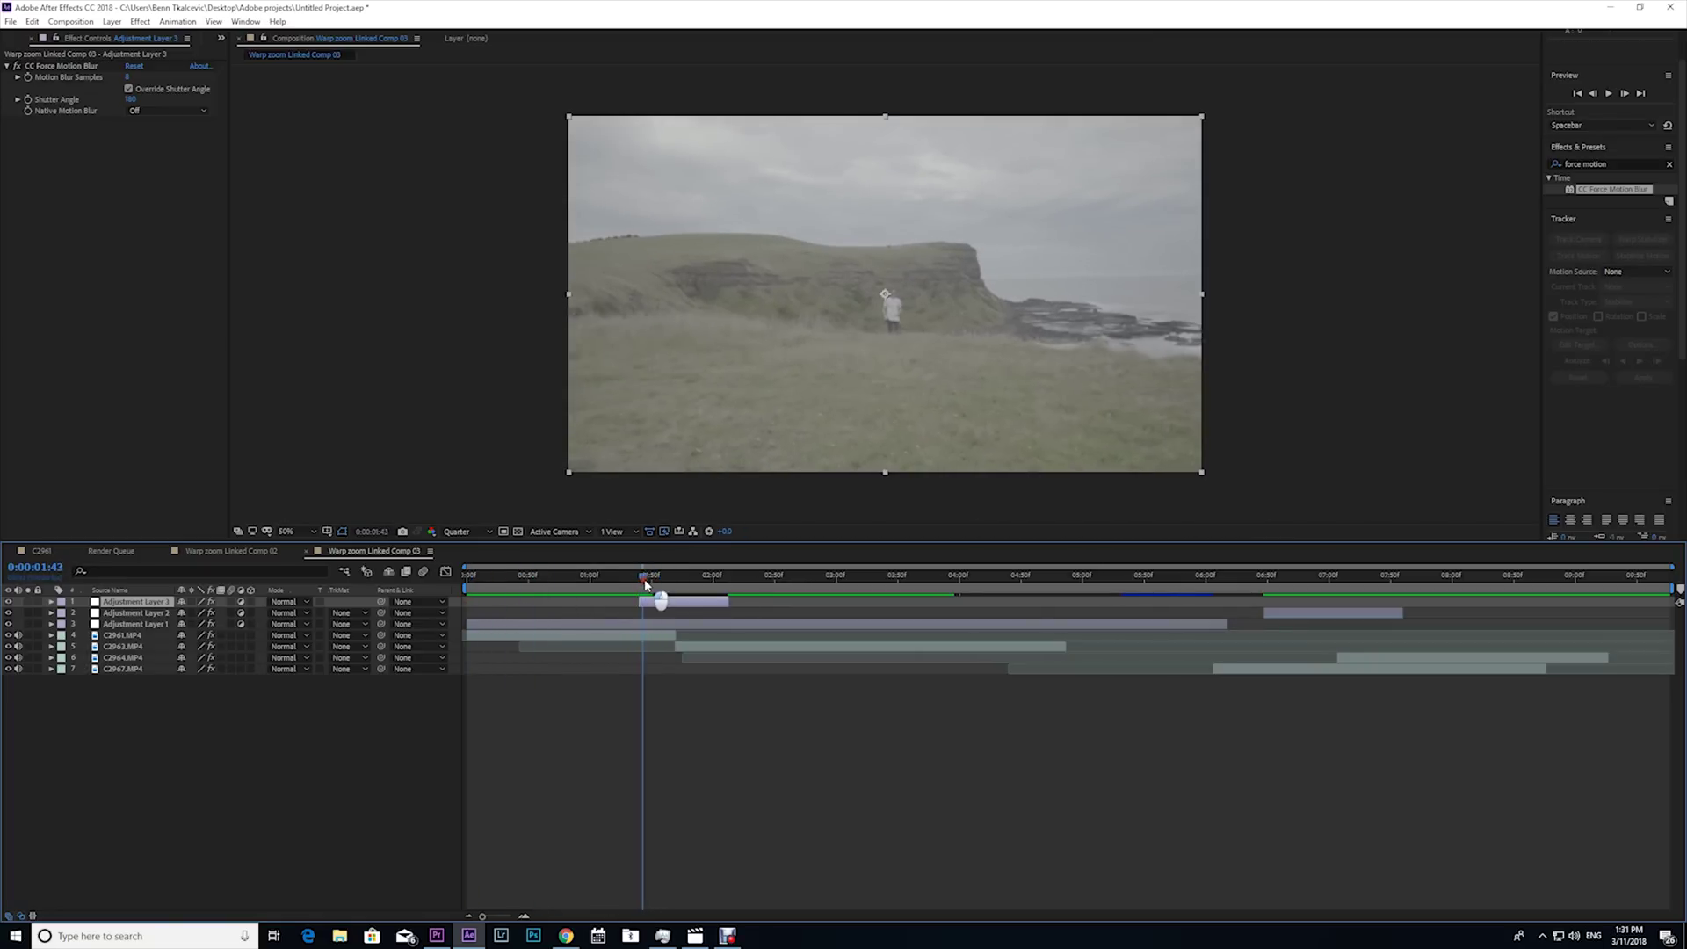
pyautogui.click(29, 102)
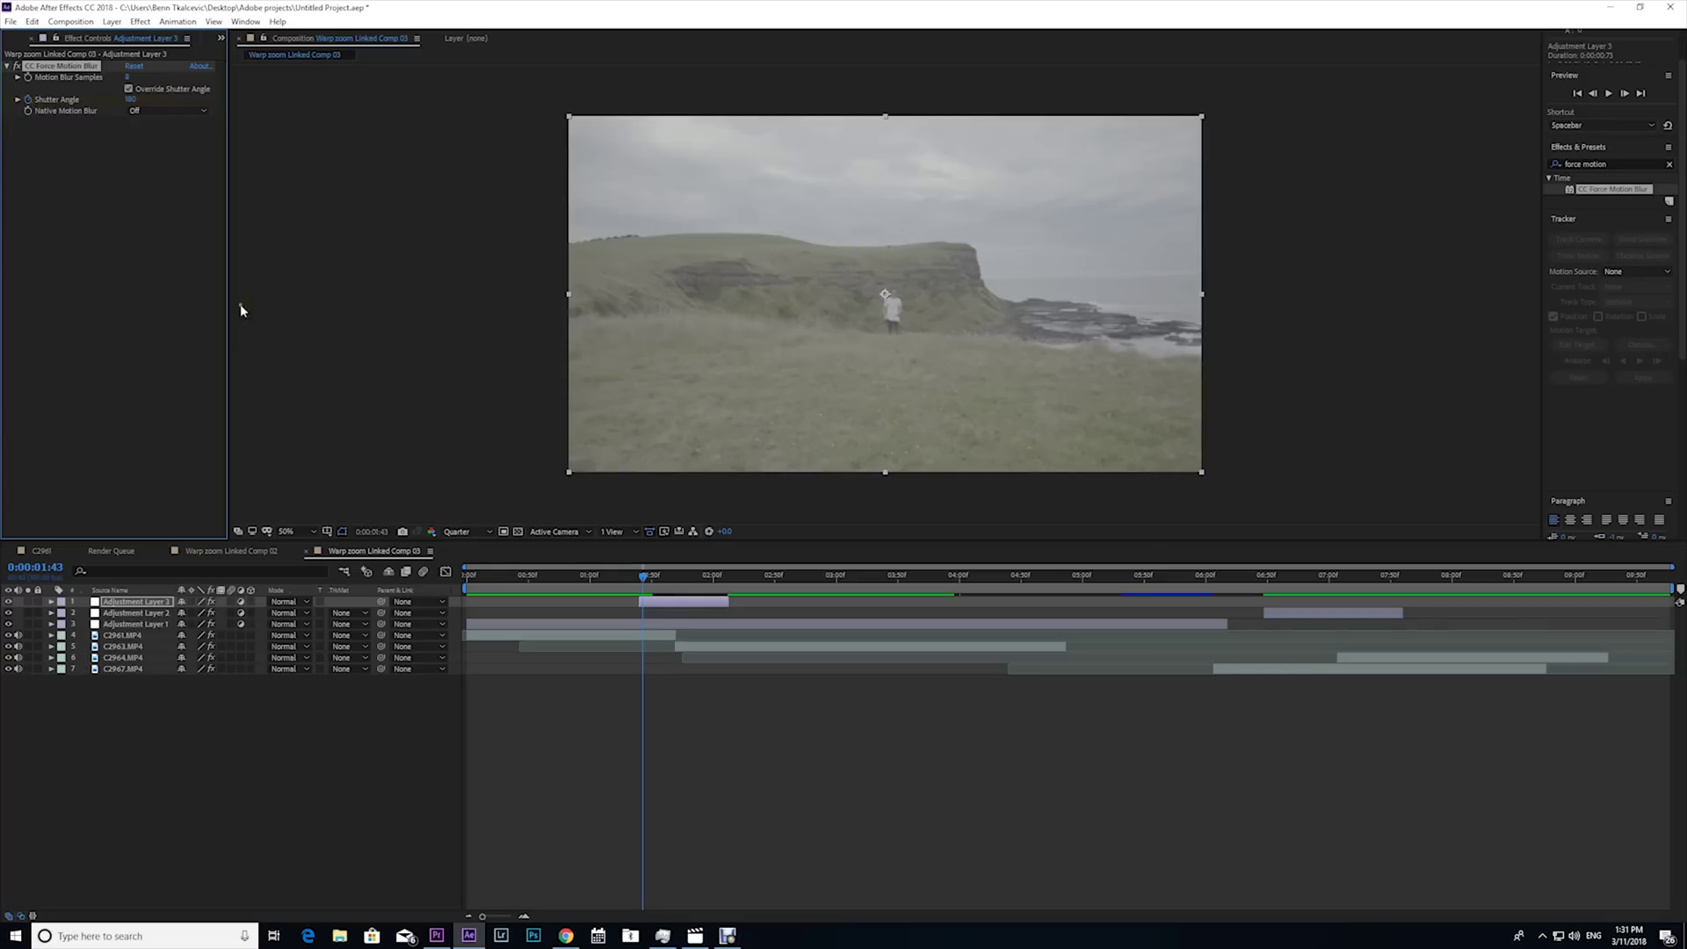
# Step: Ramp Shutter Angle from 0 at 0:00:01:57 to 180 at 0:00:01:90, previewing the blur
pyautogui.press('u')
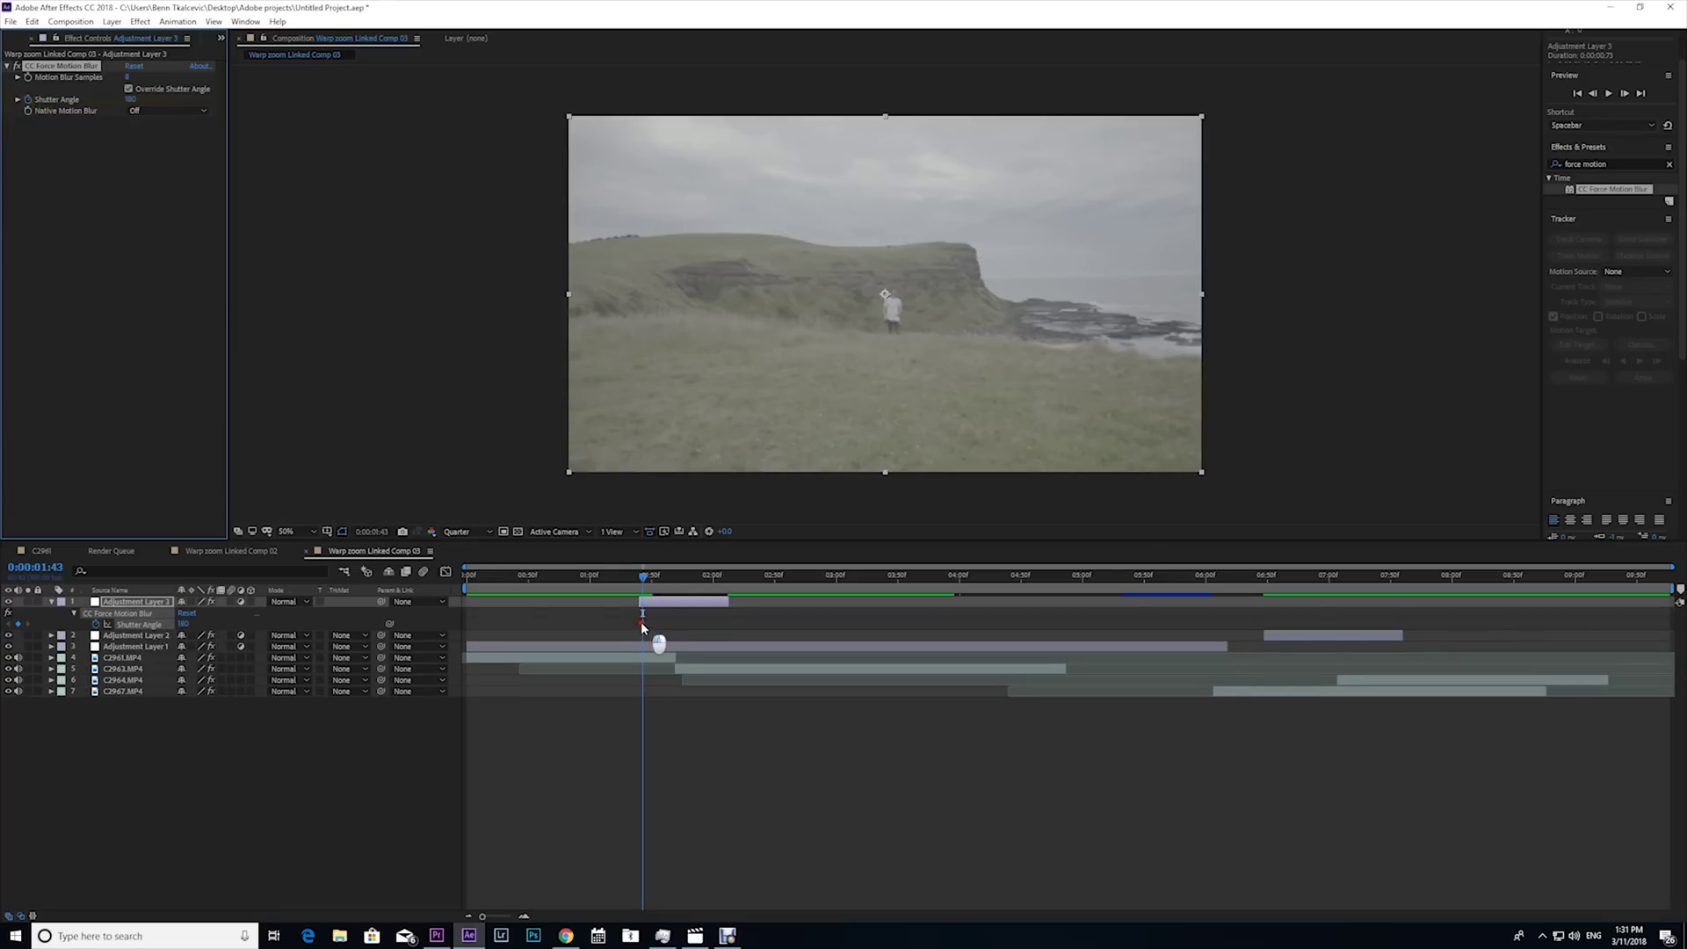
pyautogui.moveTo(642, 624); pyautogui.dragTo(659, 625)
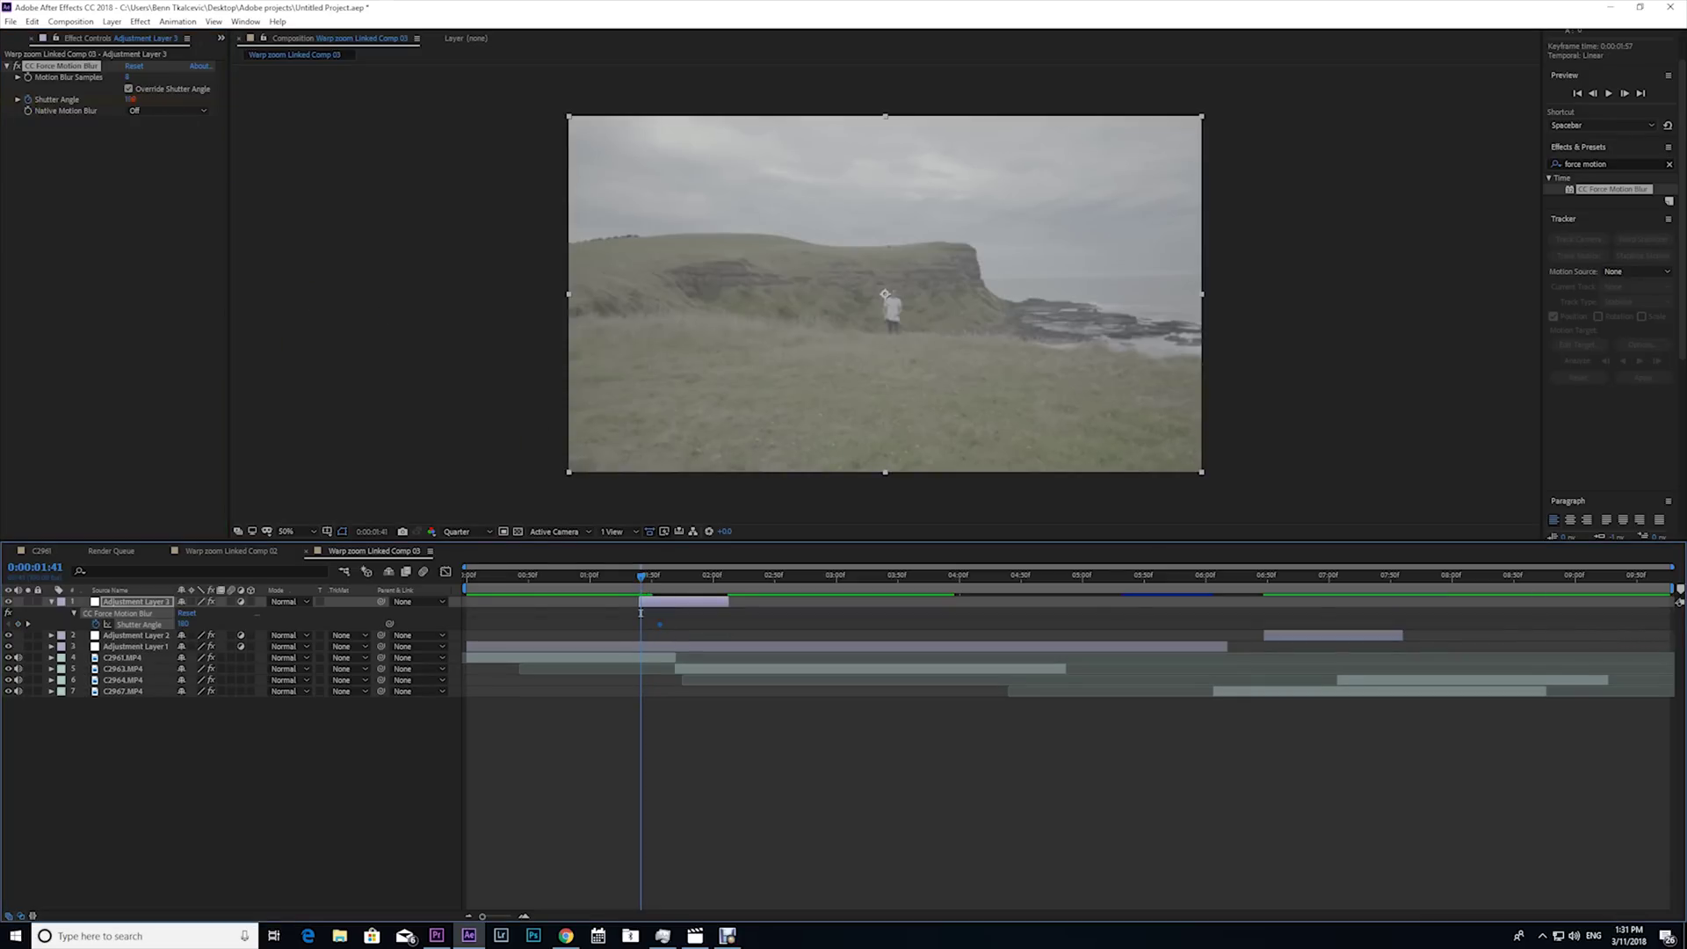
pyautogui.moveTo(130, 99); pyautogui.dragTo(87, 180)
pyautogui.press('space')
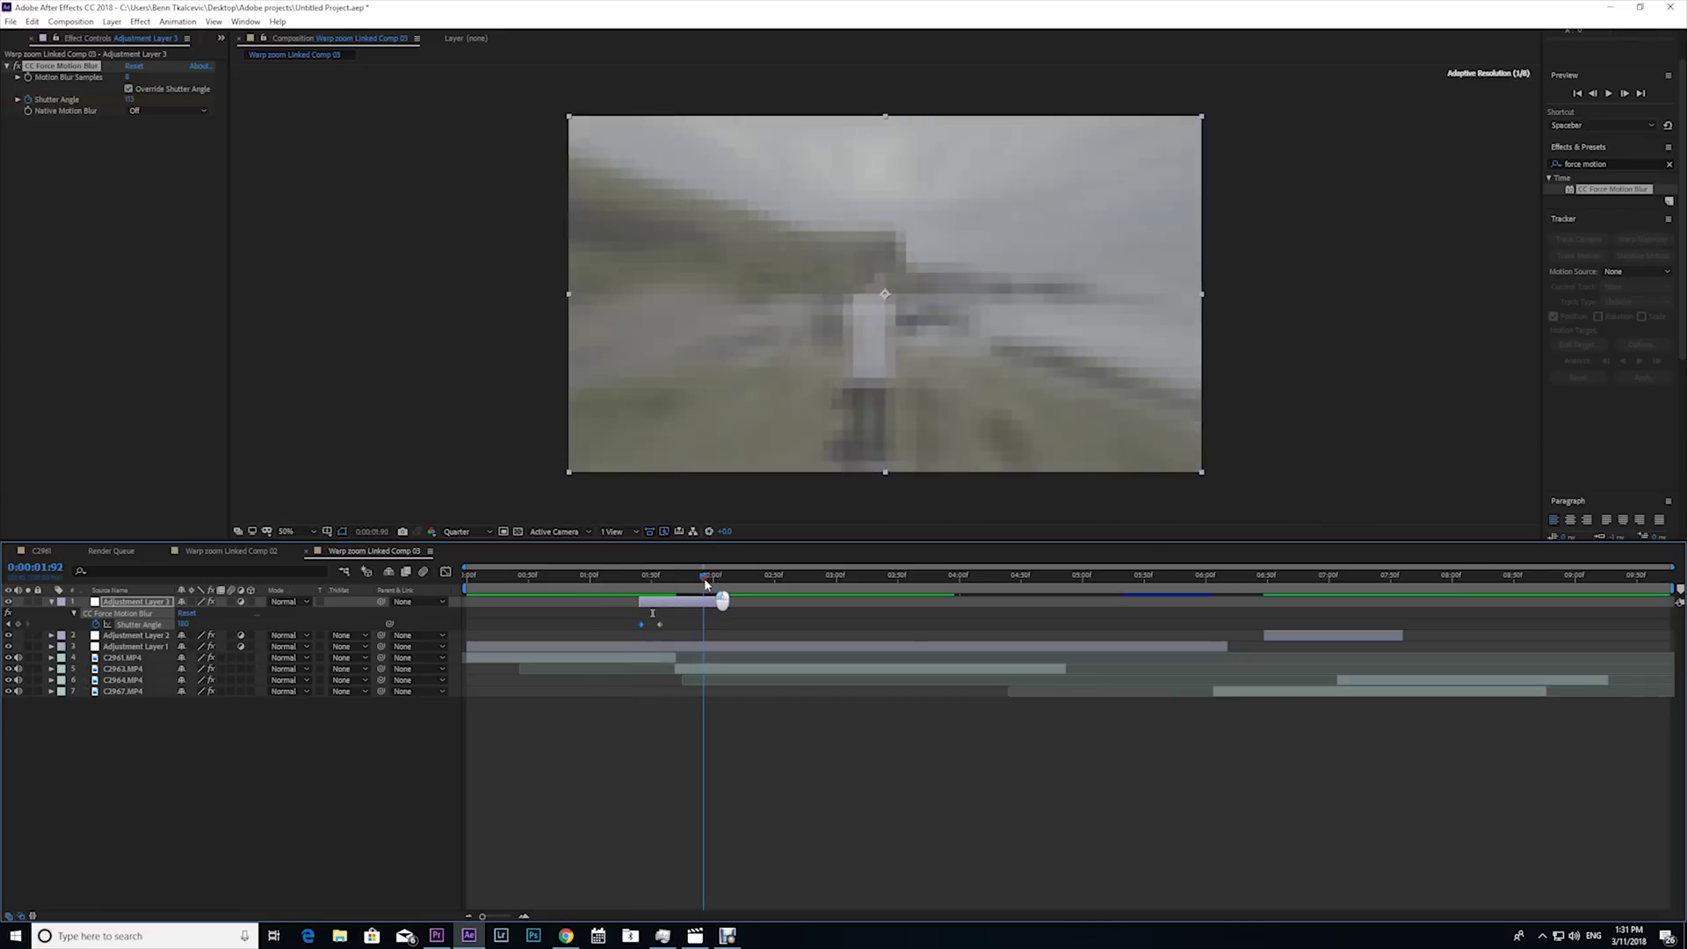
pyautogui.click(647, 584)
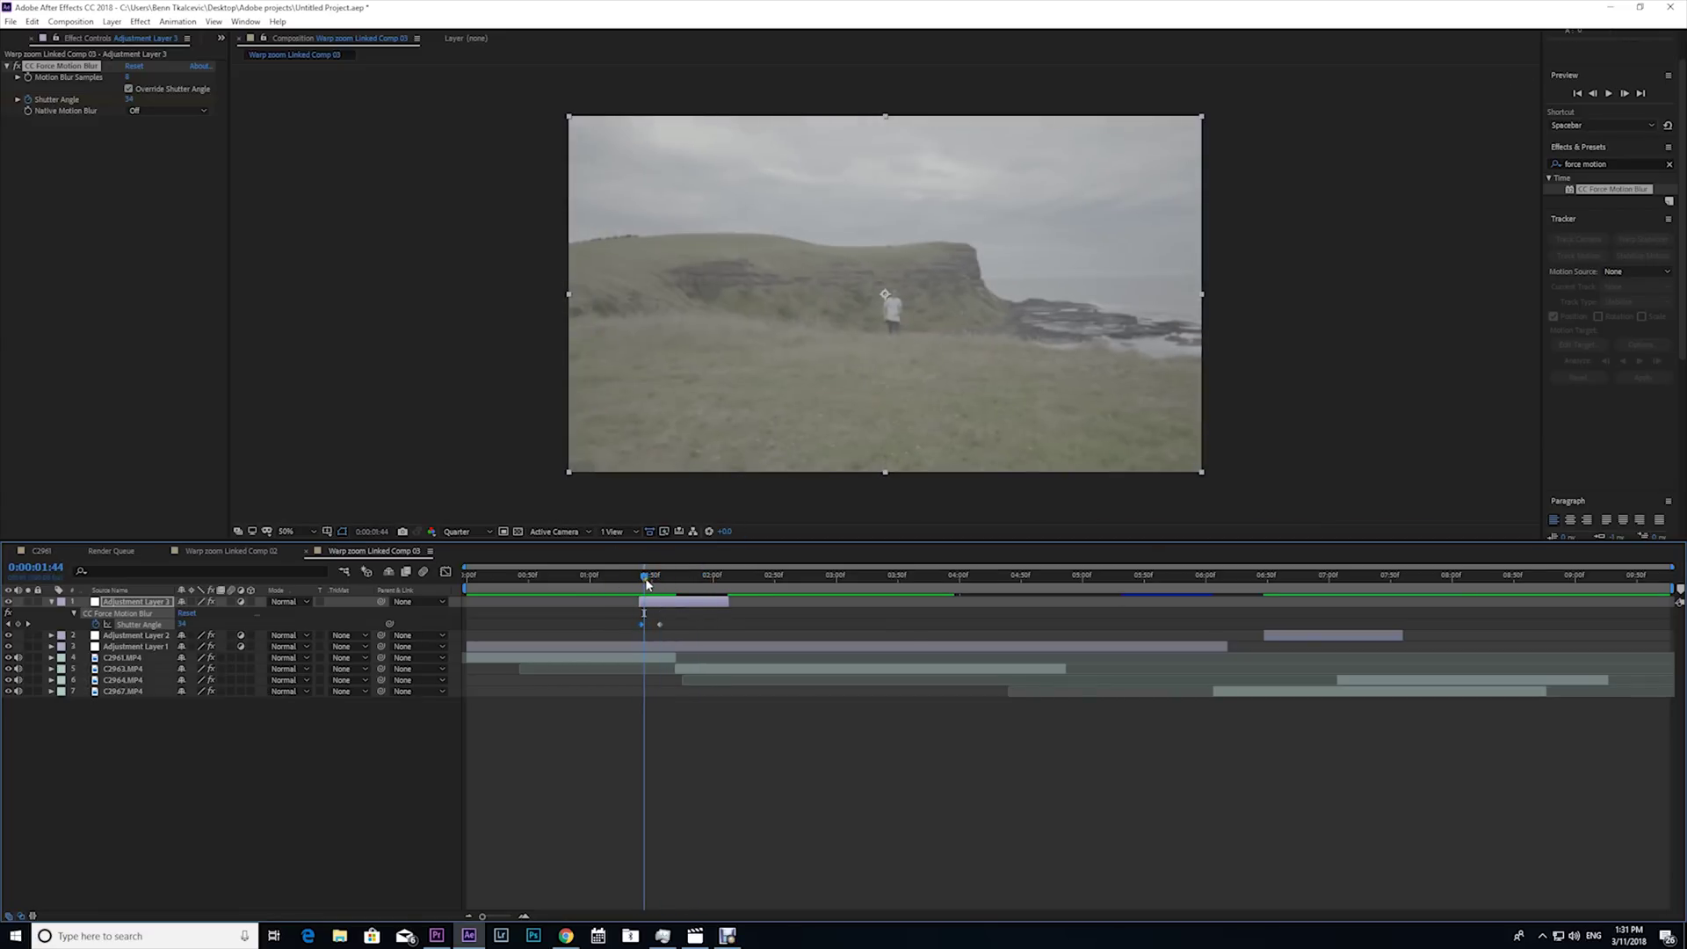
pyautogui.moveTo(647, 577); pyautogui.dragTo(727, 578)
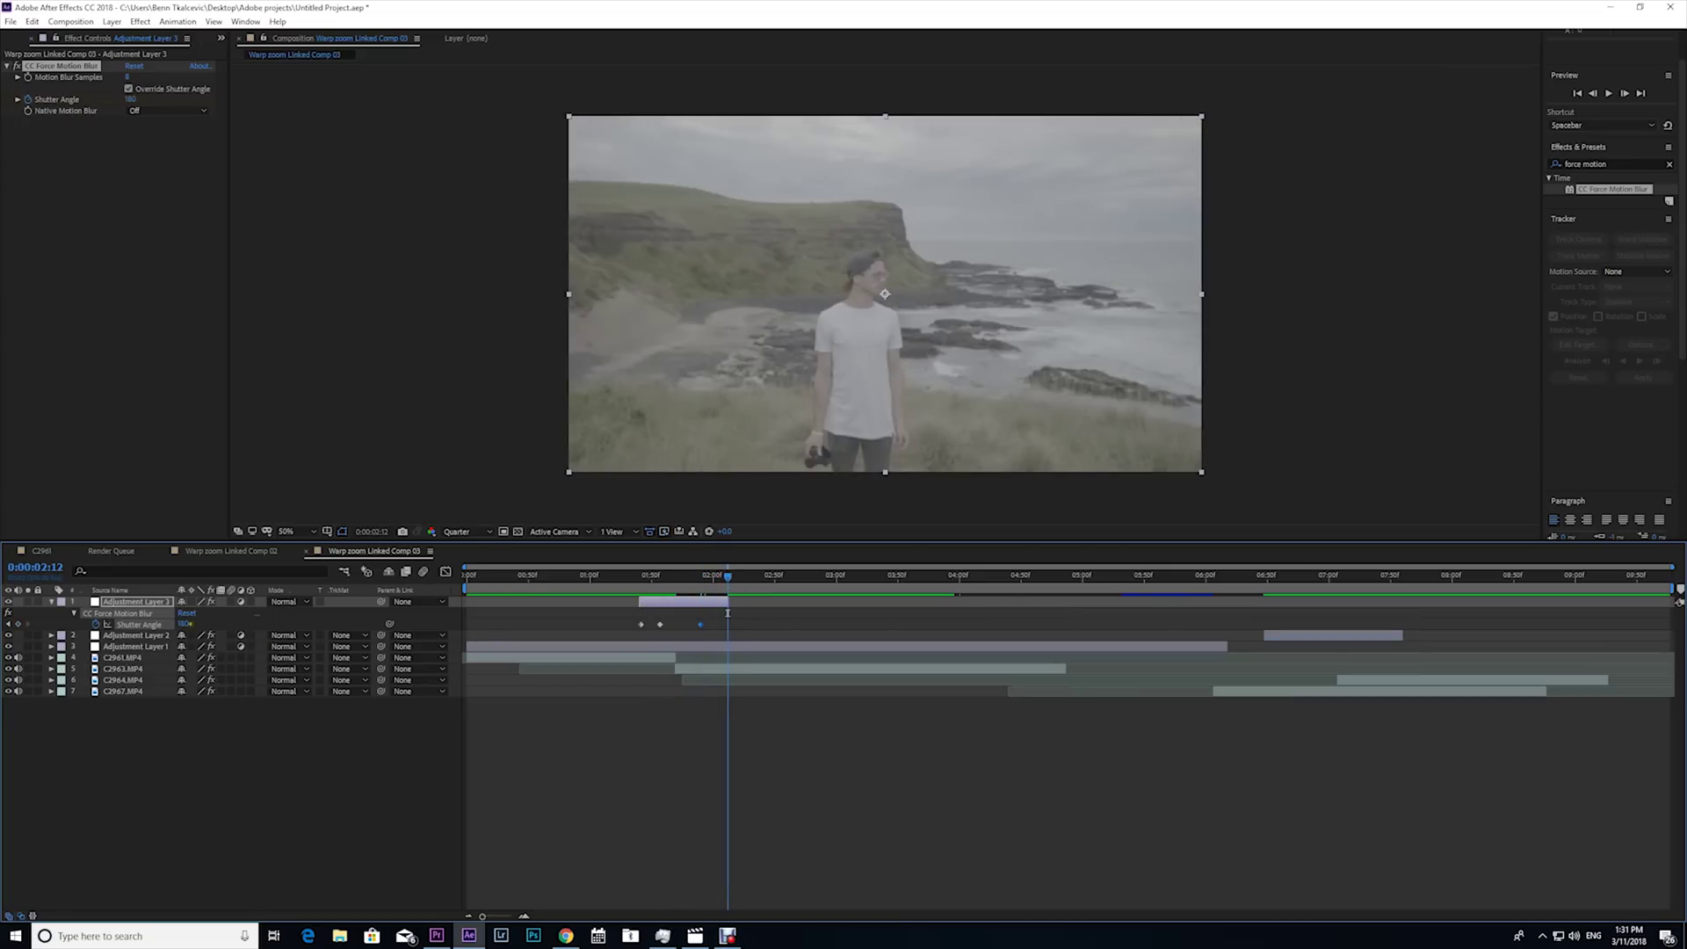
pyautogui.press('space')
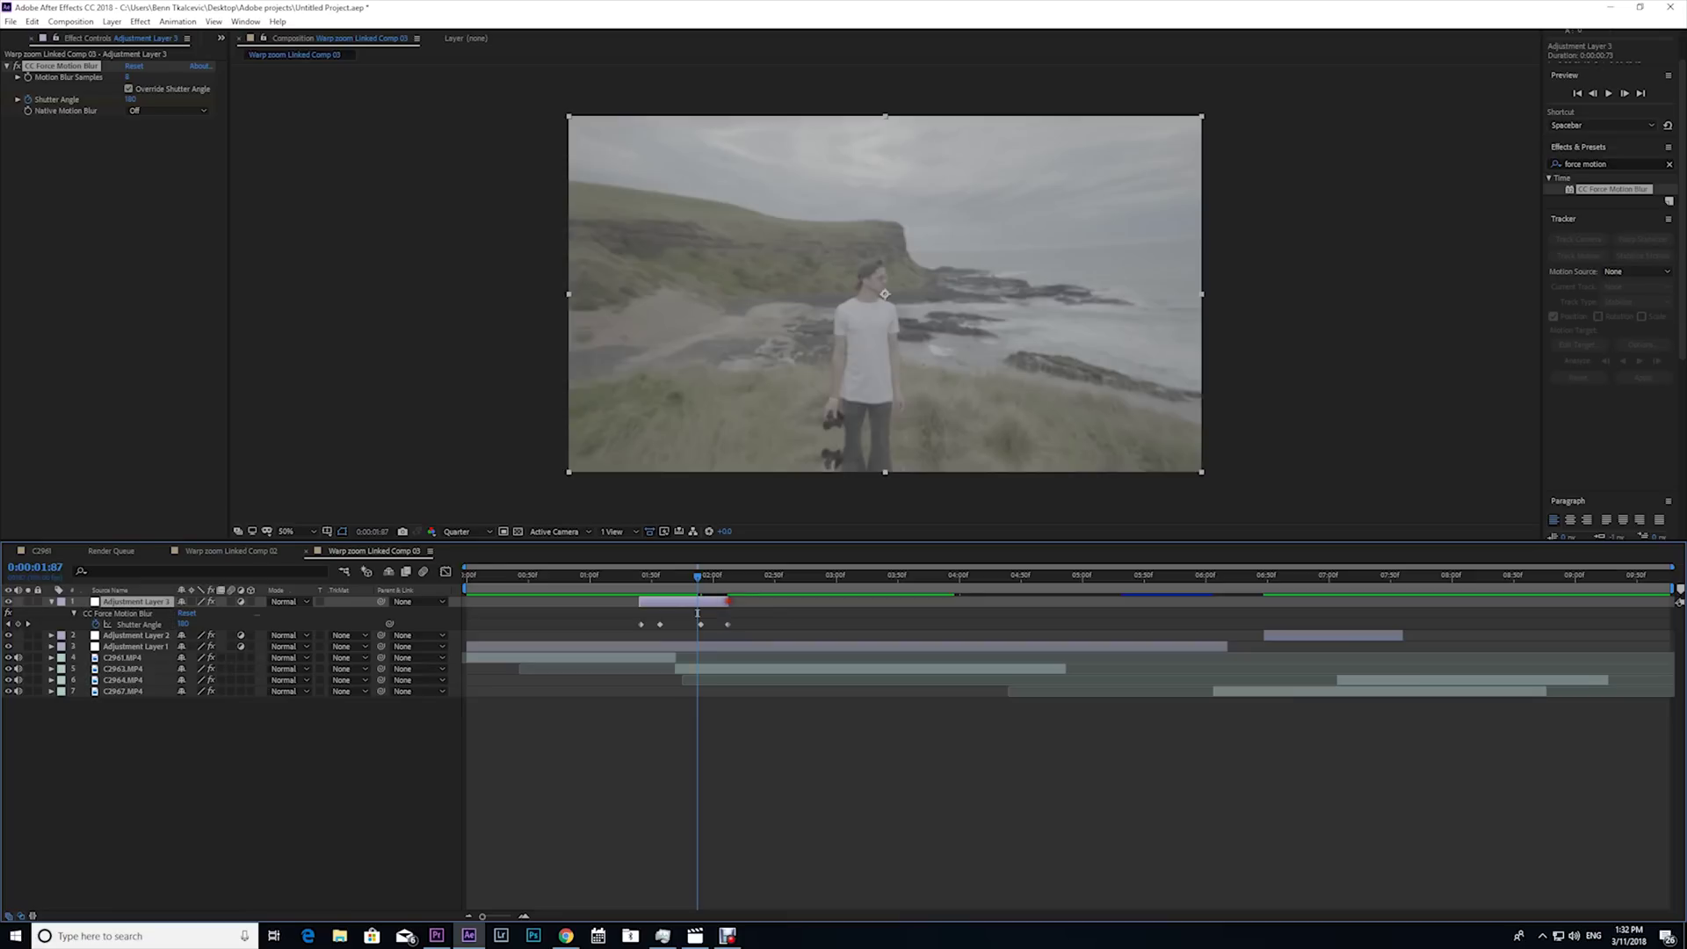
# Step: Extend the adjustment layer, select the four Shutter Angle keyframes, and move to the next cut
pyautogui.moveTo(728, 602); pyautogui.dragTo(791, 602)
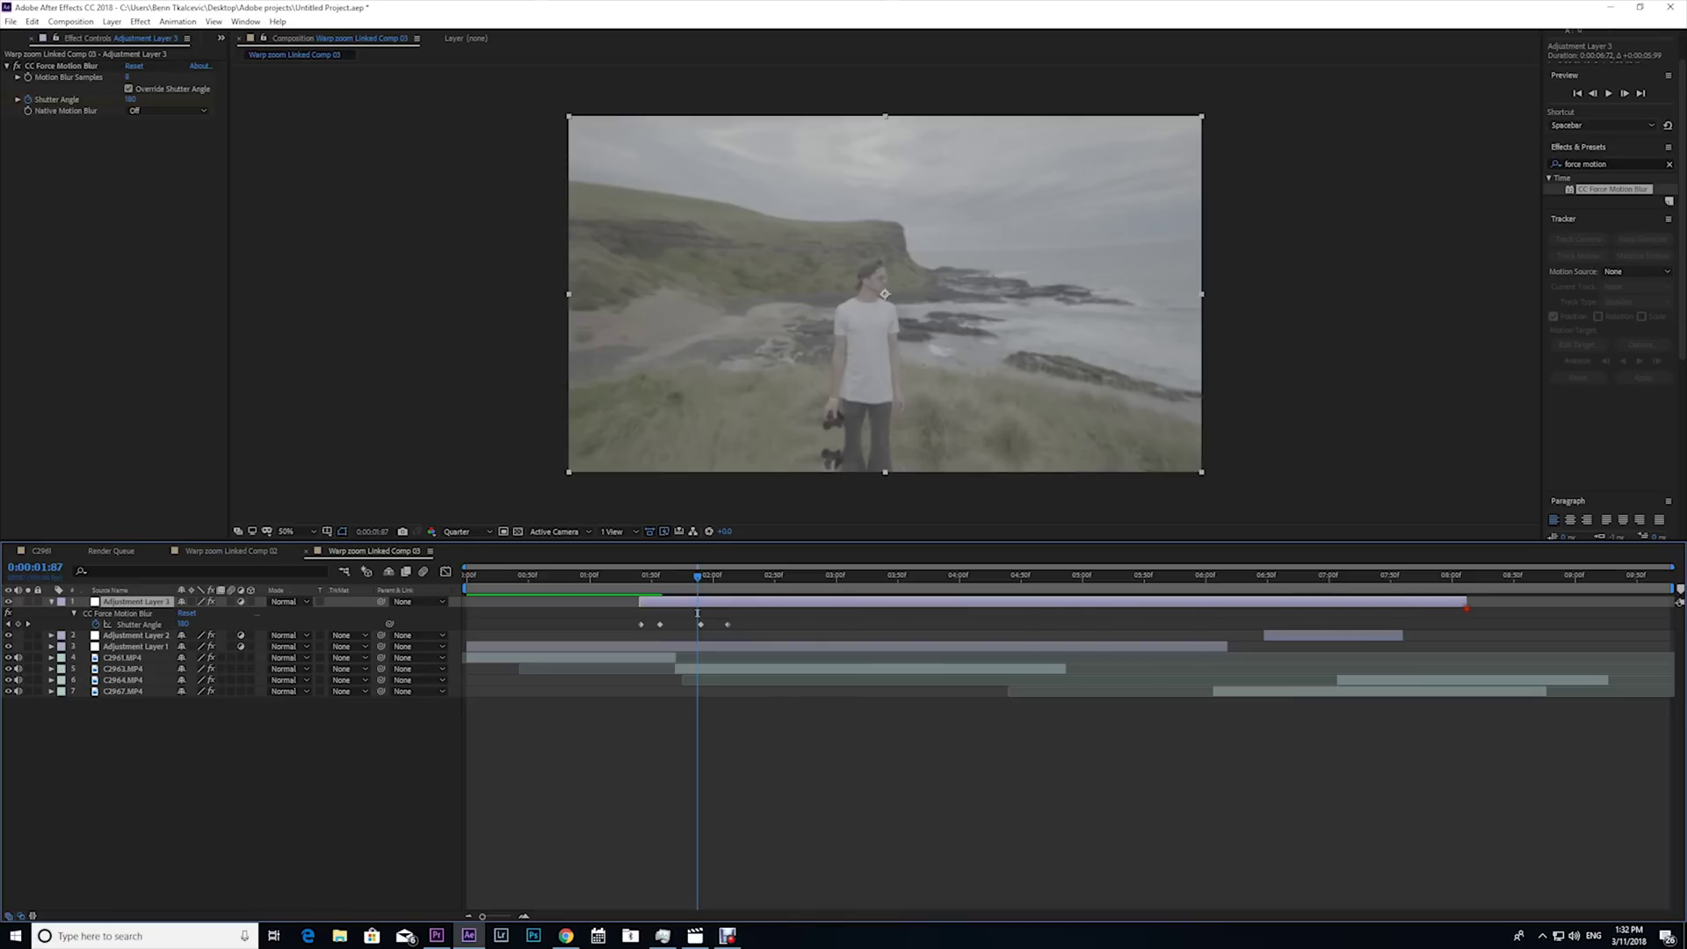
pyautogui.moveTo(777, 612); pyautogui.dragTo(626, 643)
pyautogui.moveTo(800, 577); pyautogui.dragTo(1046, 577)
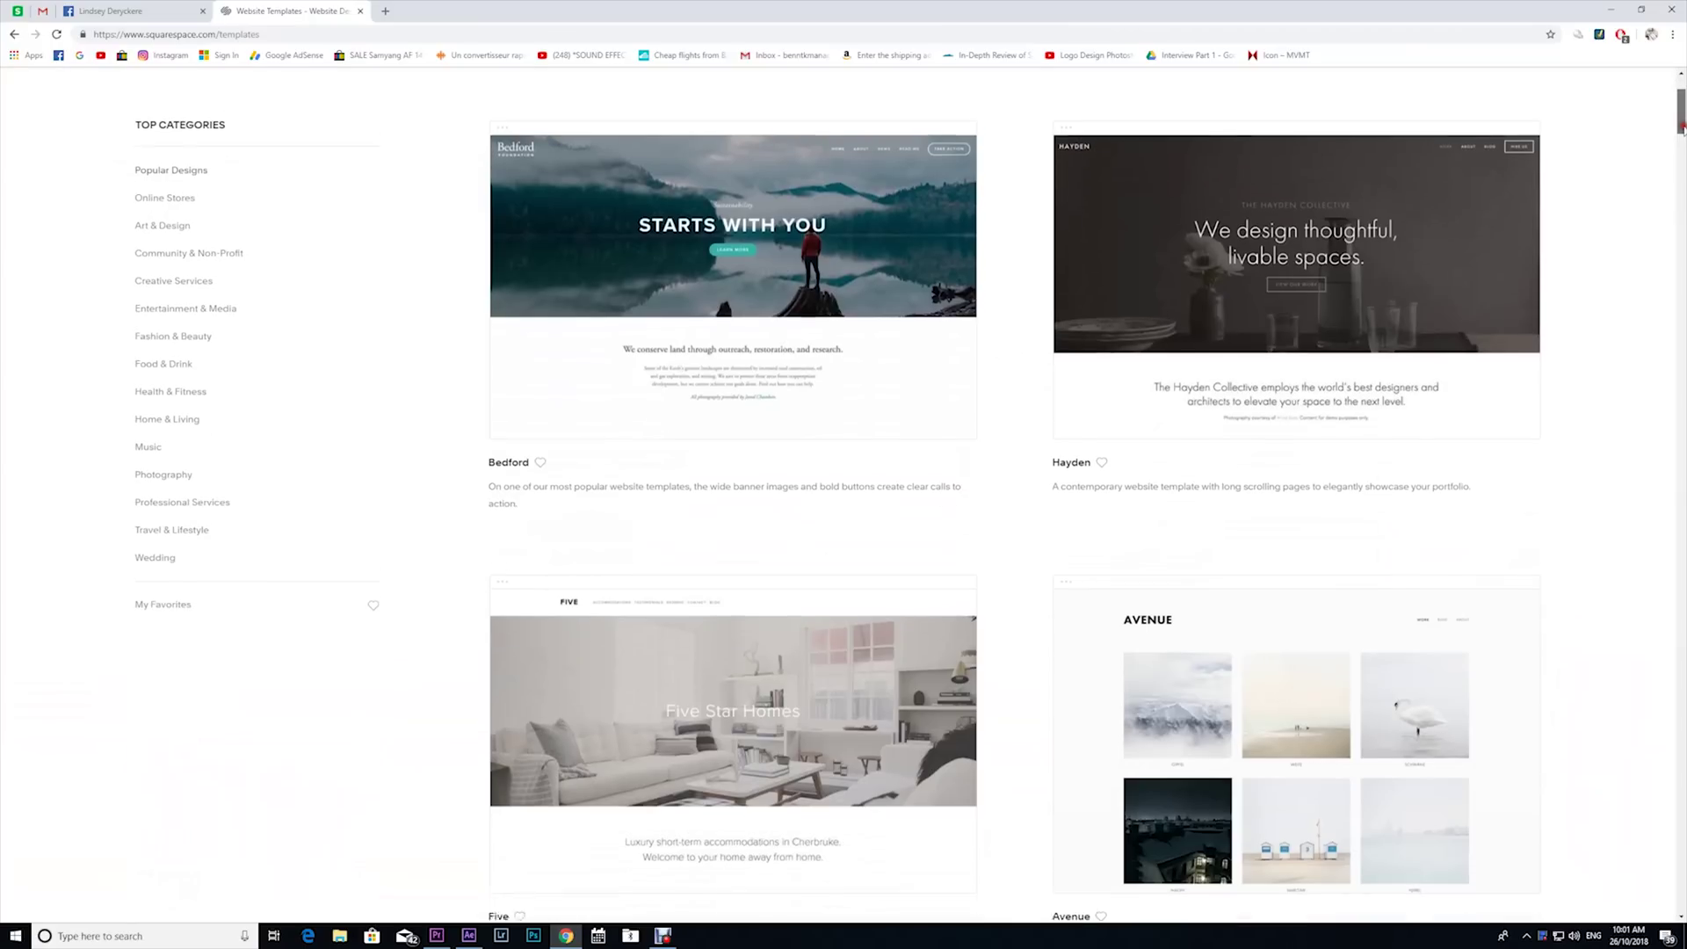
# Step: Replace the About block's sample photo with the temple-gate image
pyautogui.moveTo(1681, 127); pyautogui.dragTo(1681, 175)
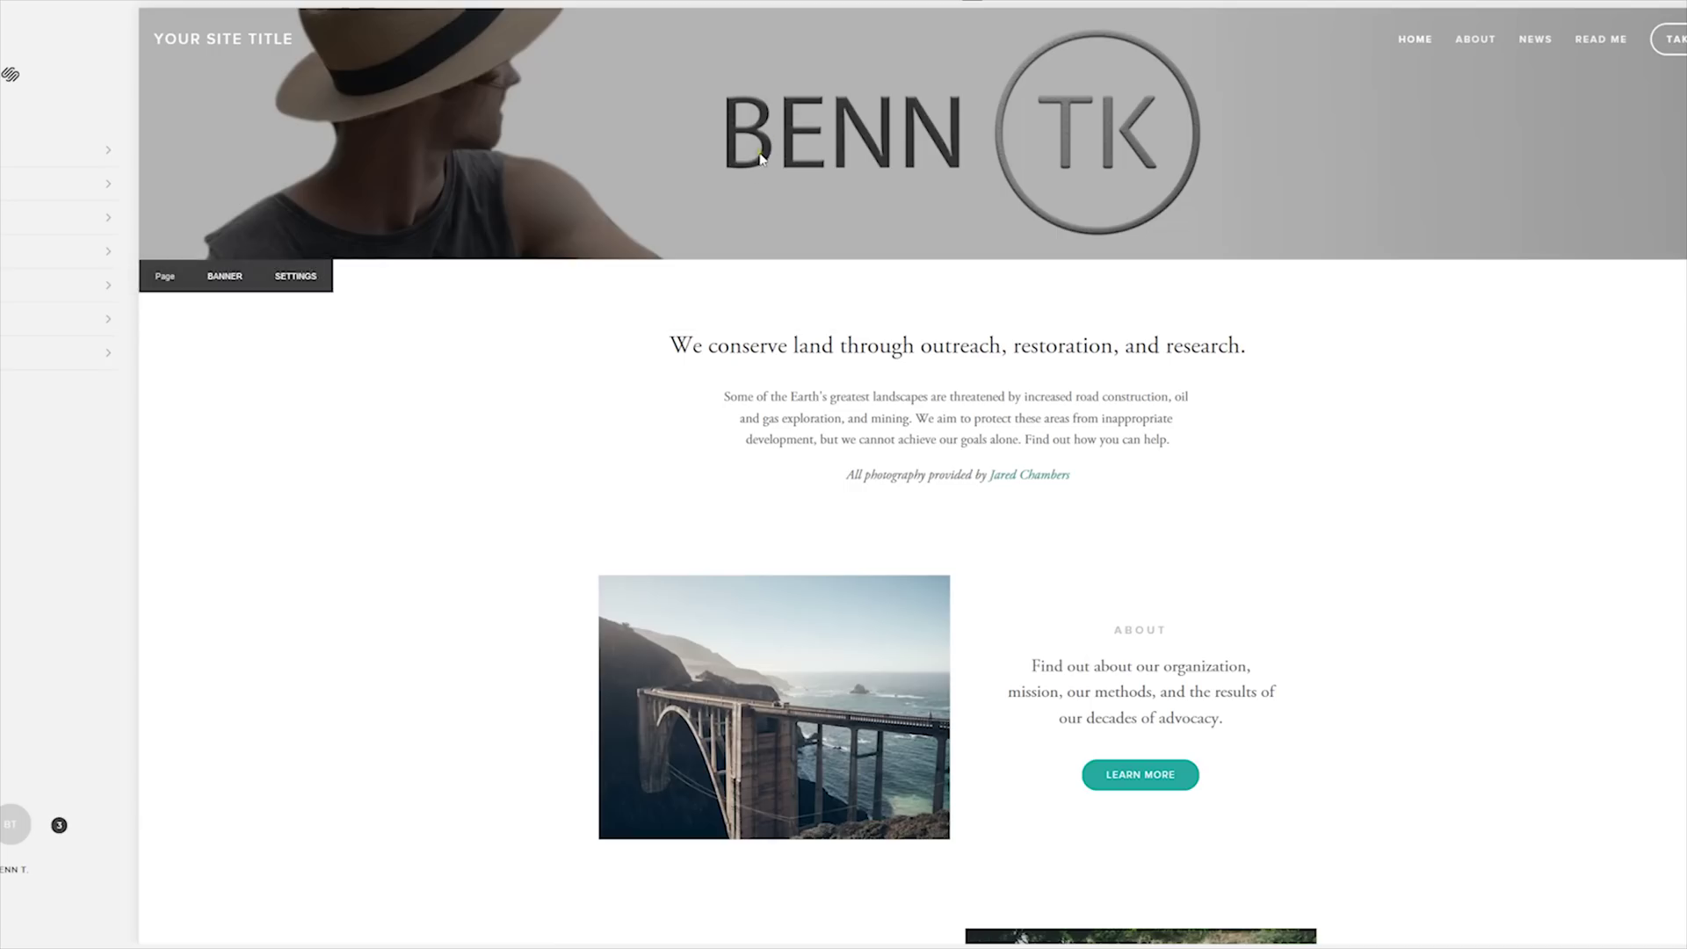
pyautogui.scroll(-3, 761, 159)
pyautogui.scroll(3, 756, 264)
pyautogui.click(773, 313)
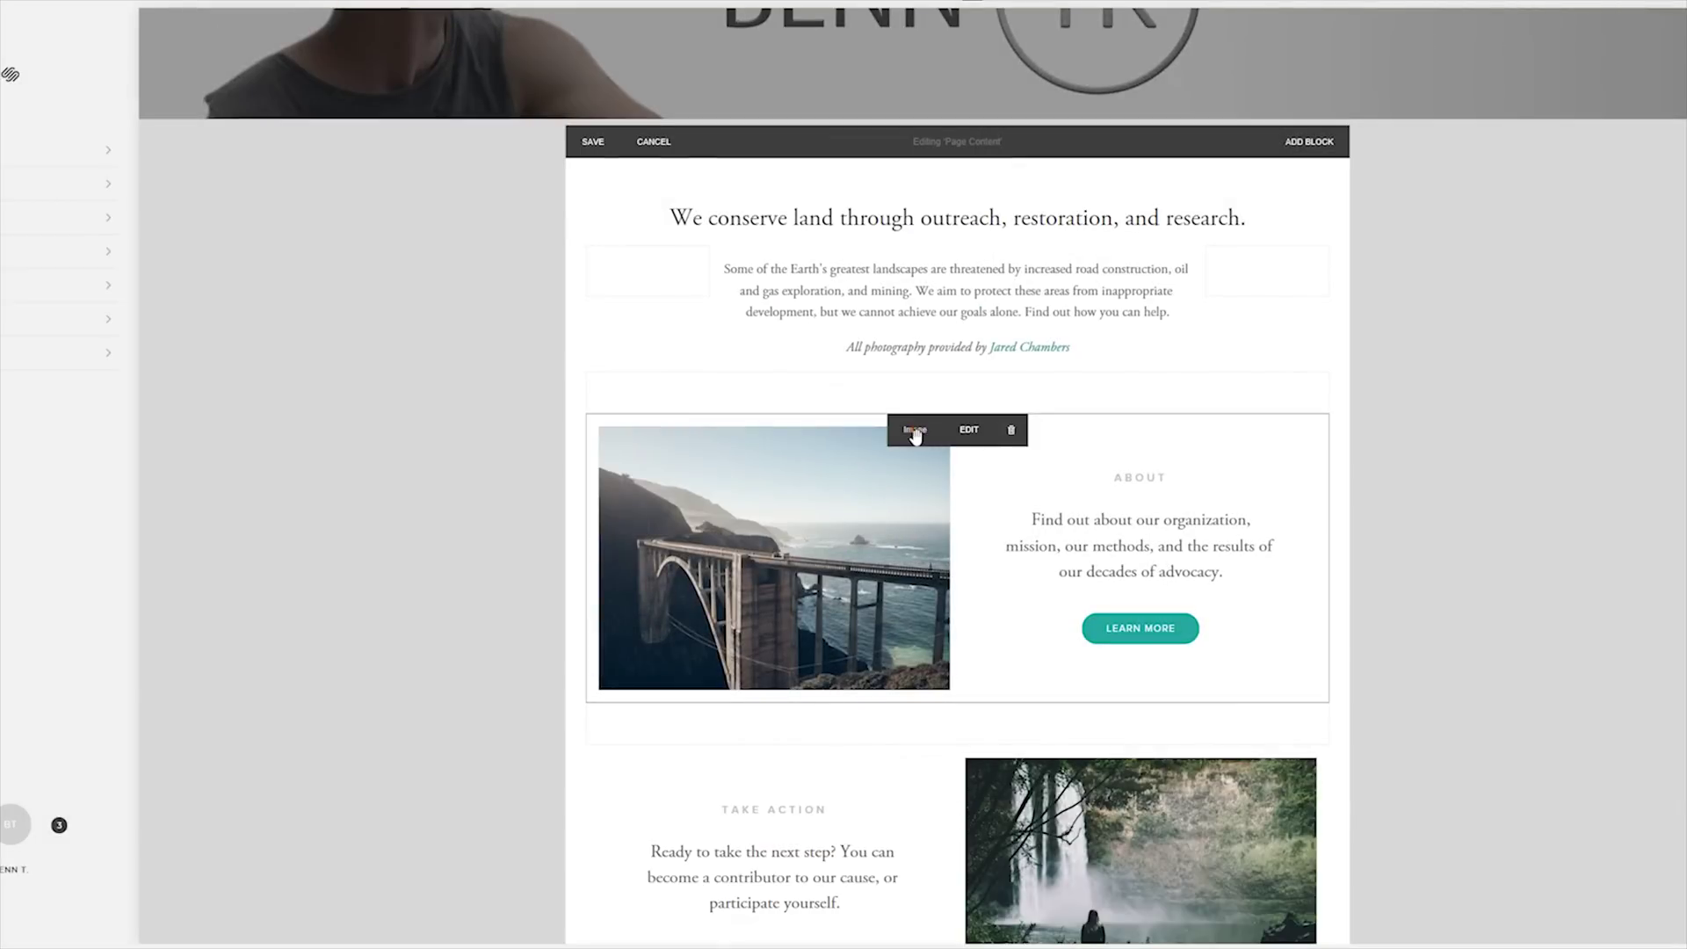
pyautogui.click(971, 423)
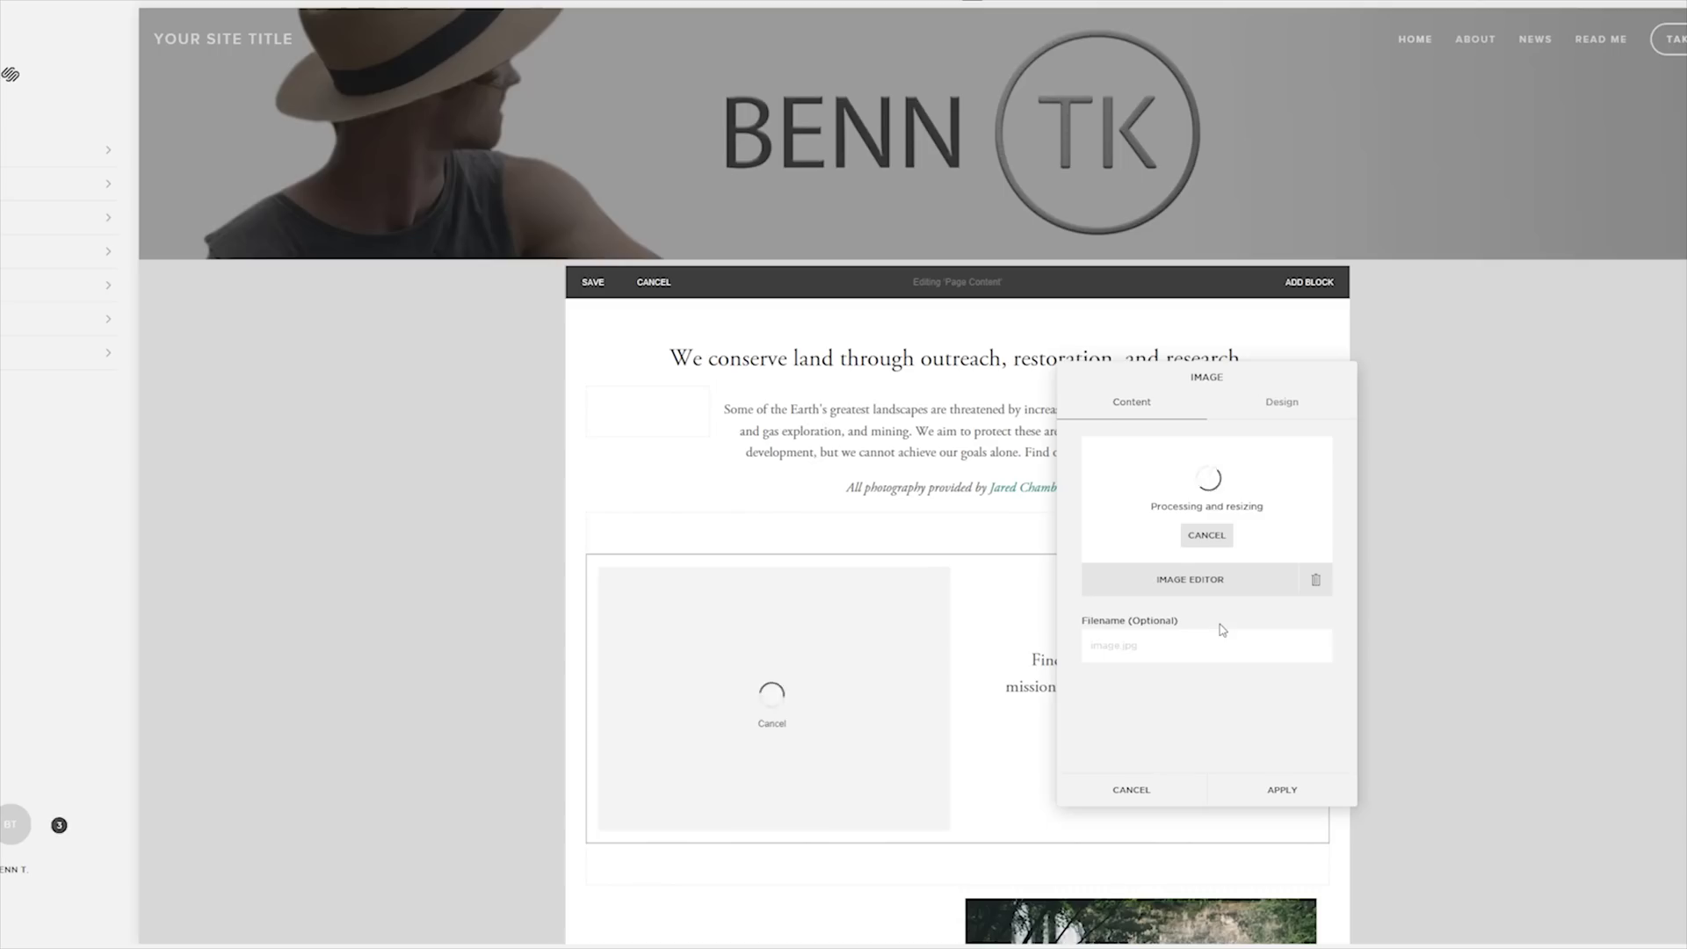
pyautogui.scroll(-2, 1256, 712)
pyautogui.click(1285, 791)
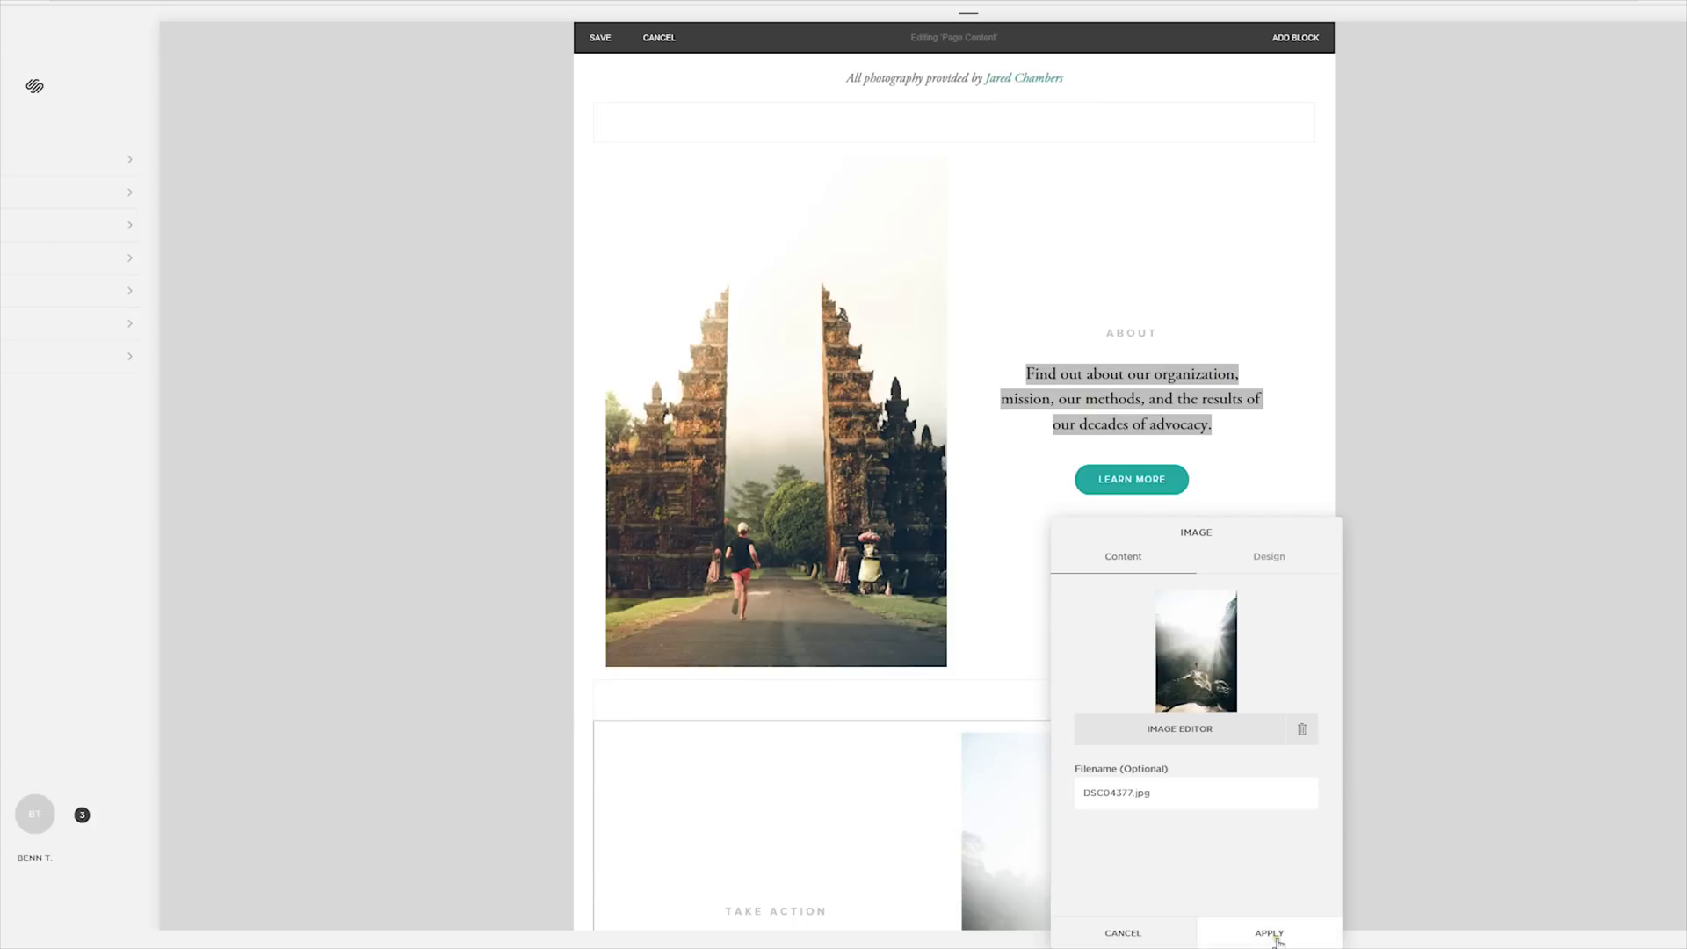
# Step: Apply the sunlit-rock image to the Take Action block
pyautogui.click(1277, 938)
pyautogui.scroll(-6, 1247, 791)
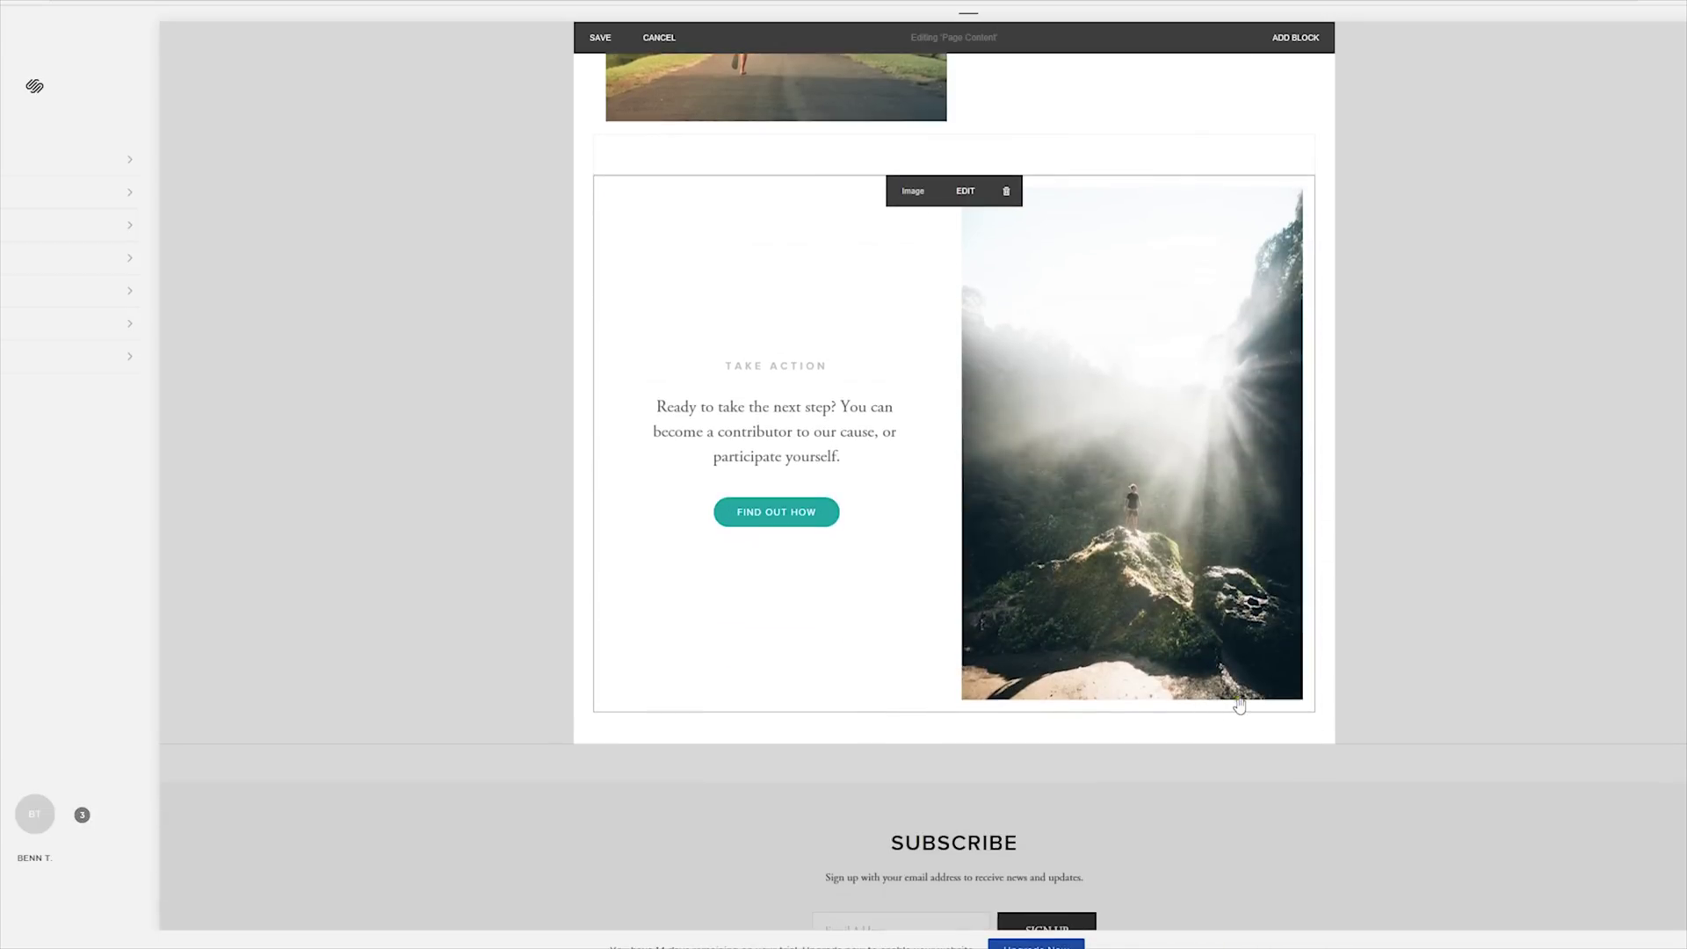
pyautogui.scroll(4, 1442, 618)
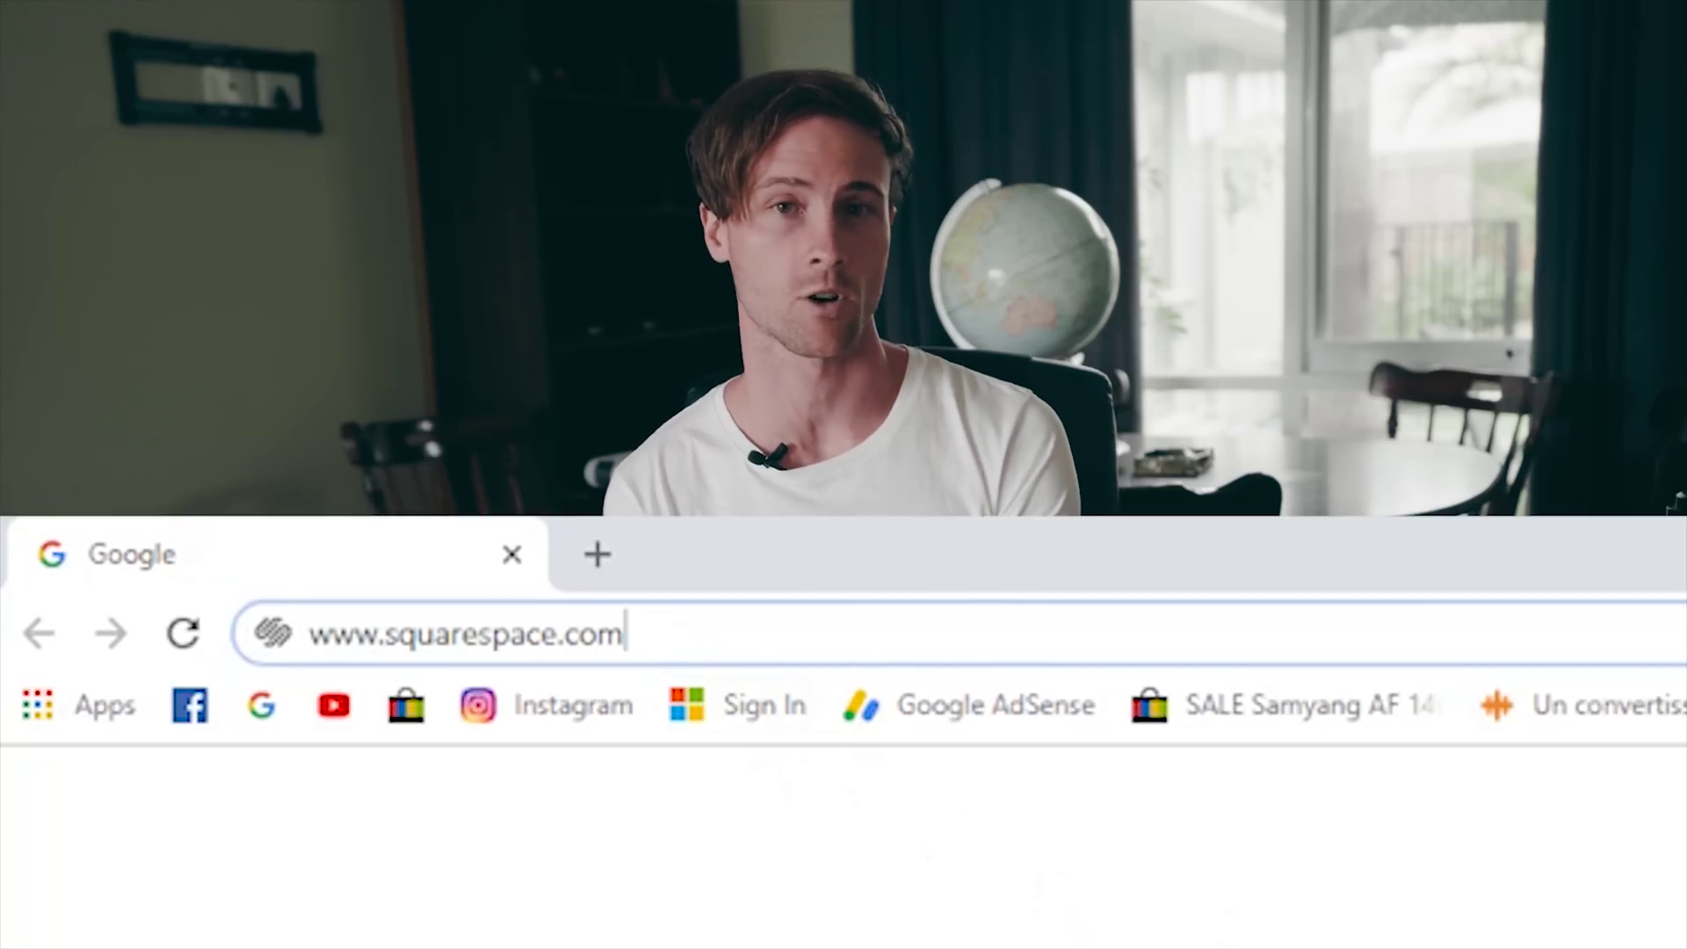
# Step: Enter the Squarespace referral web address in Chrome and load it
pyautogui.write('/b')
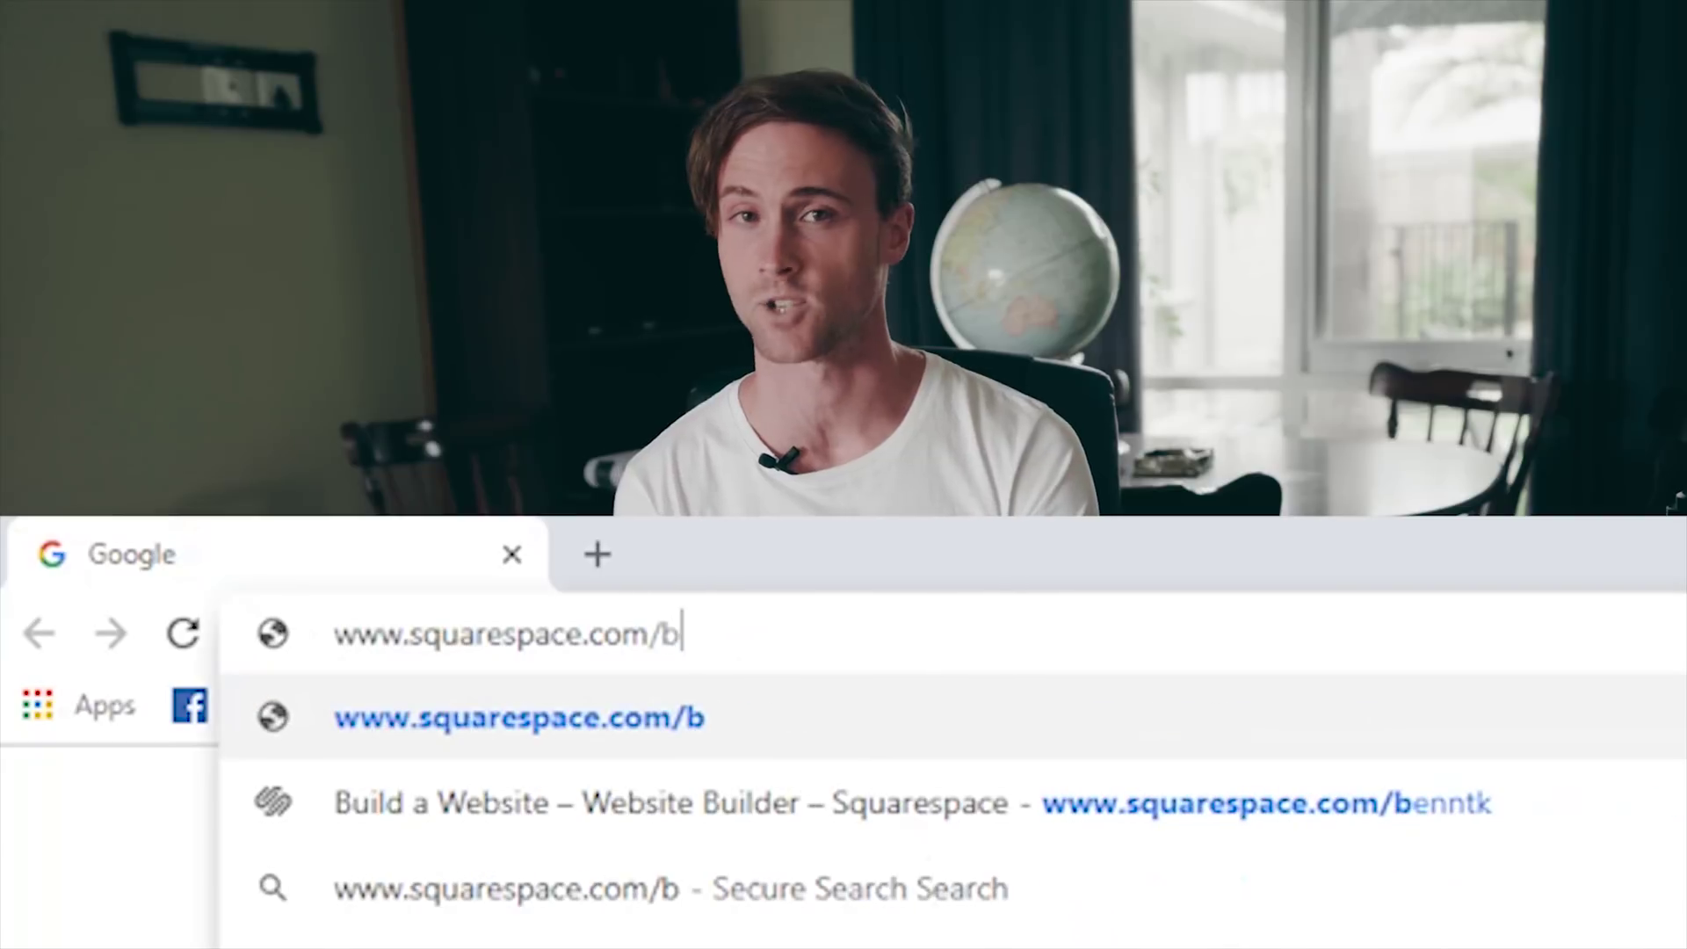
pyautogui.write('enntk')
pyautogui.press('Return')
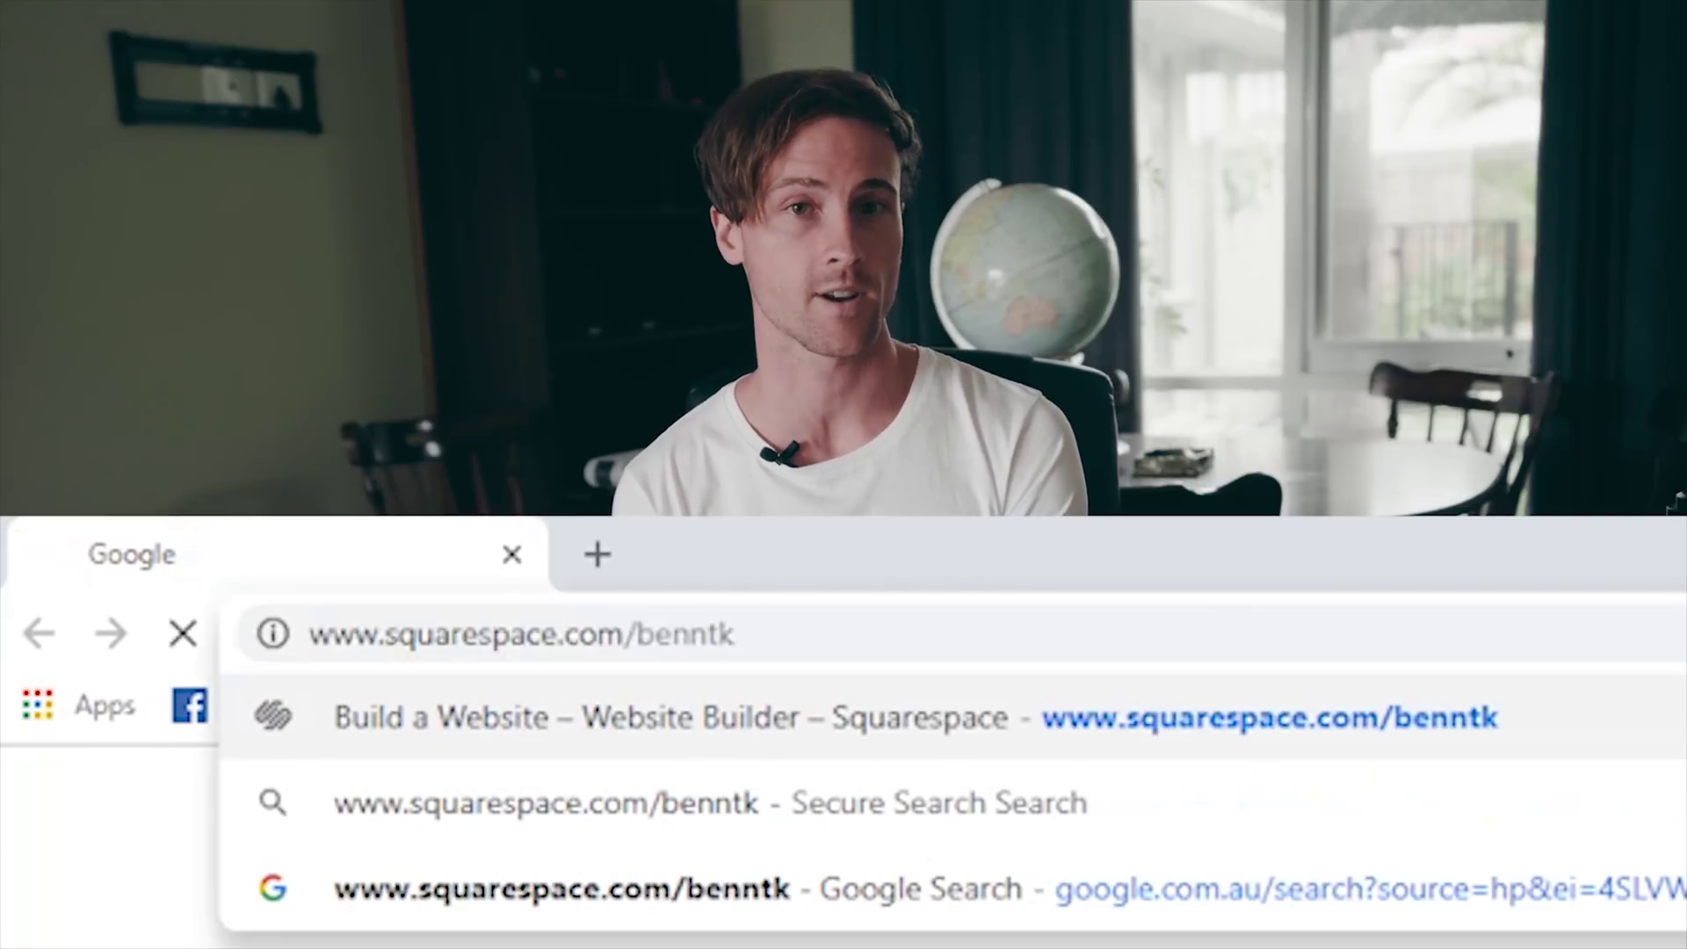